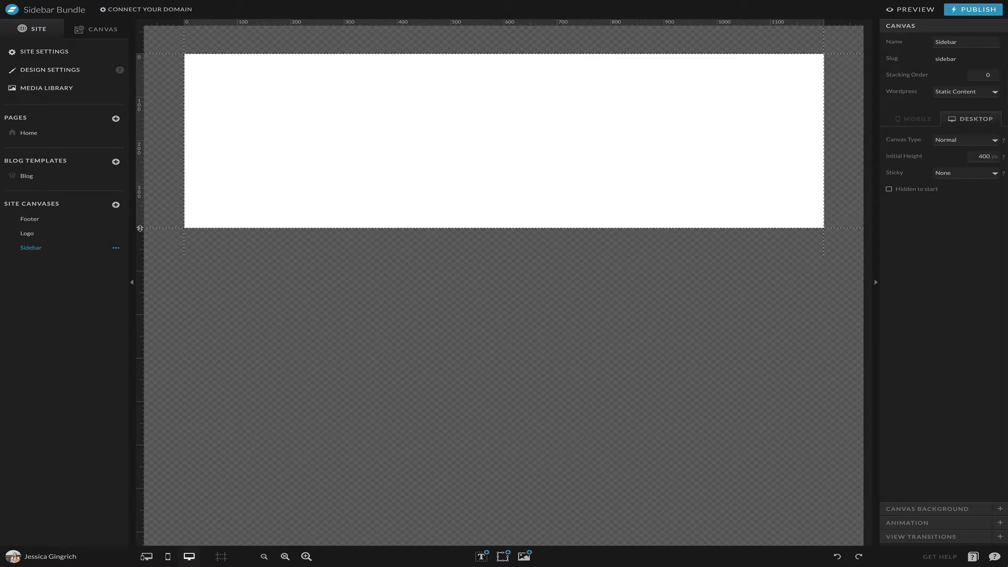
Drag the Sidebar canvas's height guide to the top, collapsing its desktop height to 1 px
drag(139, 229, 144, 47)
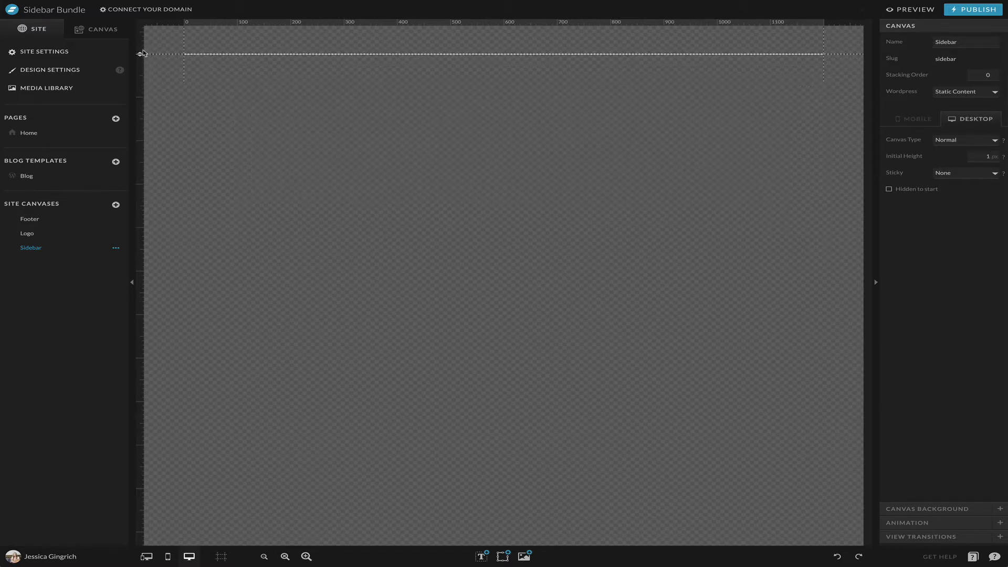
Add a rectangle and shape it into a narrow, tall column on the canvas's right side
click(919, 509)
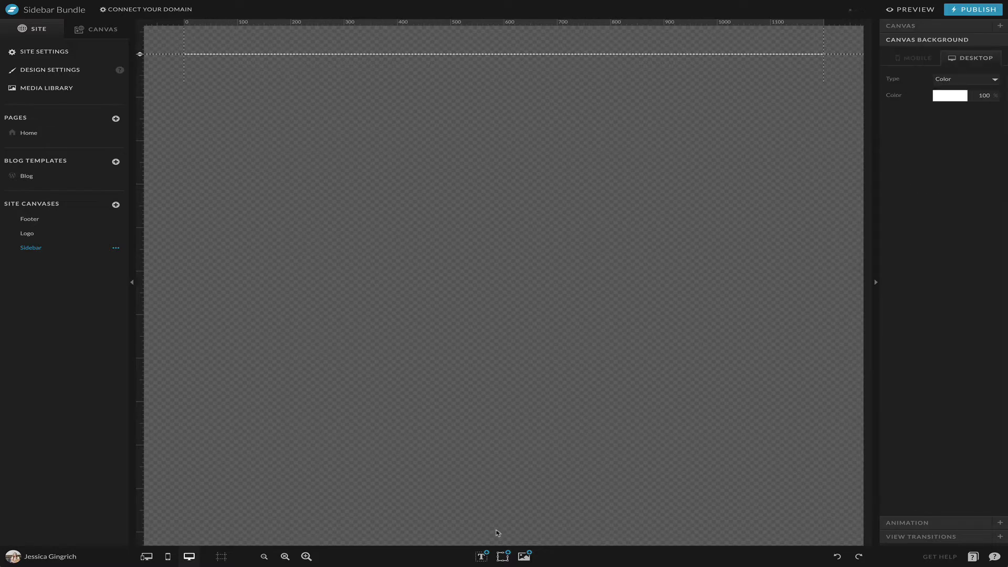
click(503, 556)
click(499, 495)
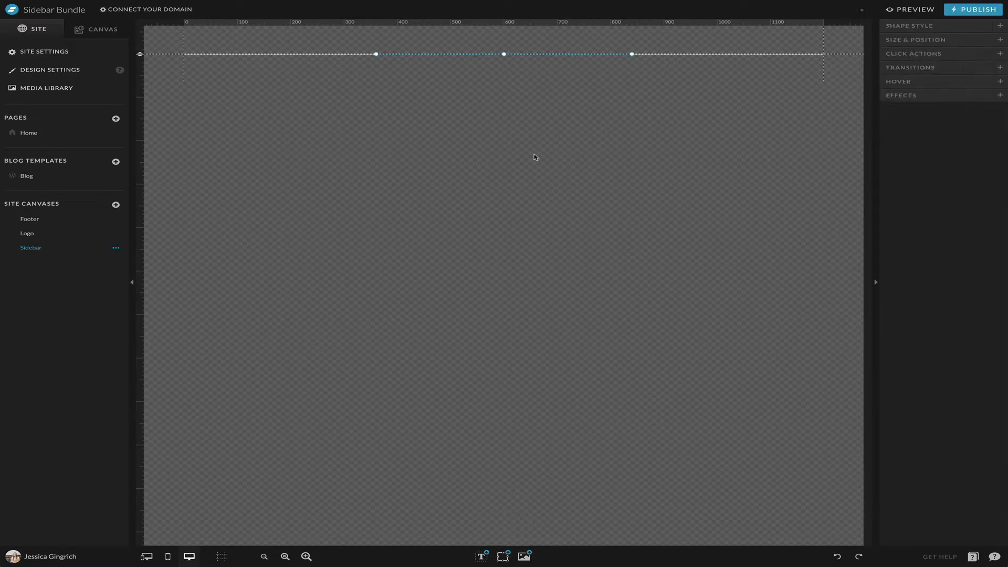
drag(503, 55, 530, 520)
drag(376, 286, 466, 284)
drag(574, 229, 739, 235)
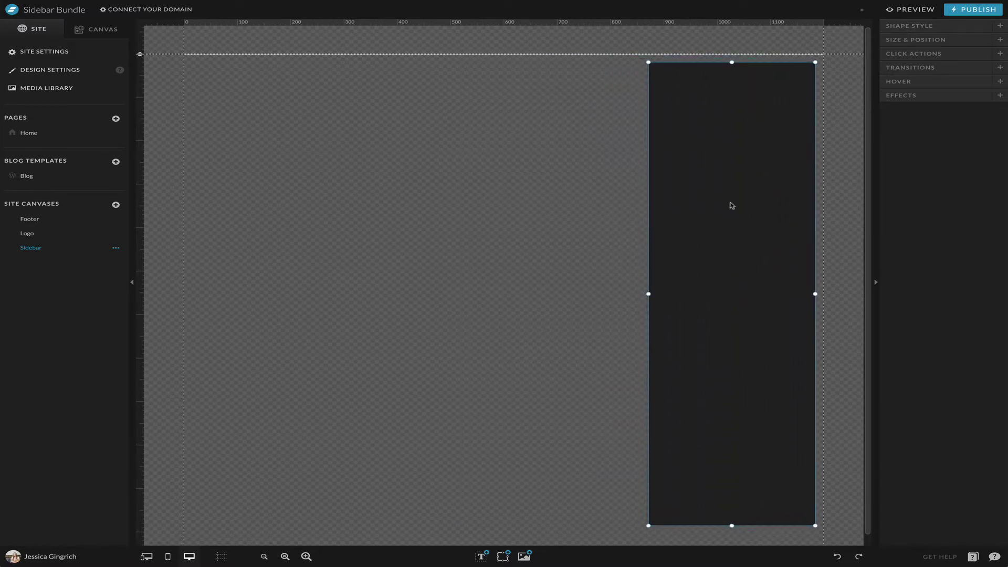
drag(649, 295, 661, 295)
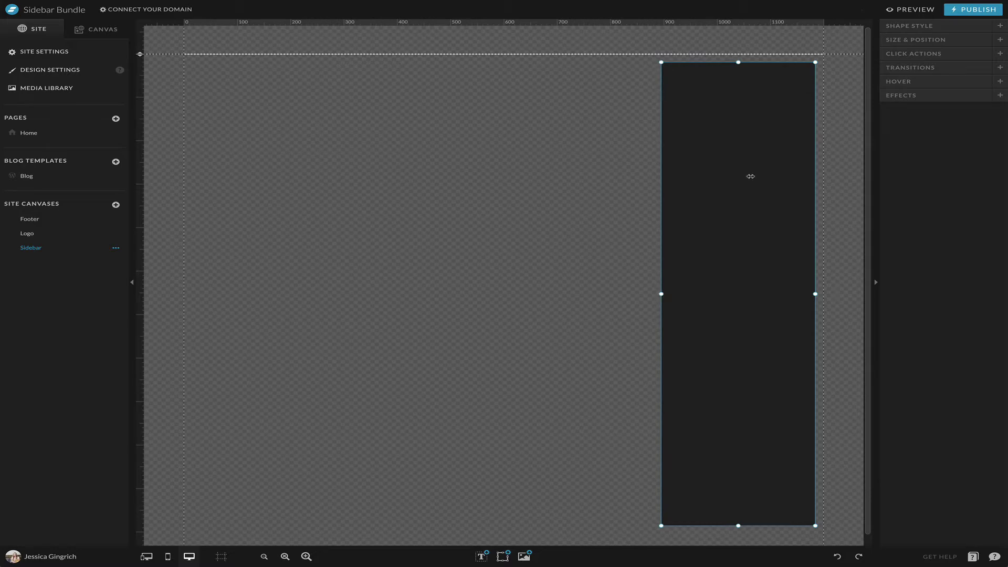
Make the rectangle's fill white and extend it further down the canvas
click(911, 26)
click(951, 68)
click(997, 89)
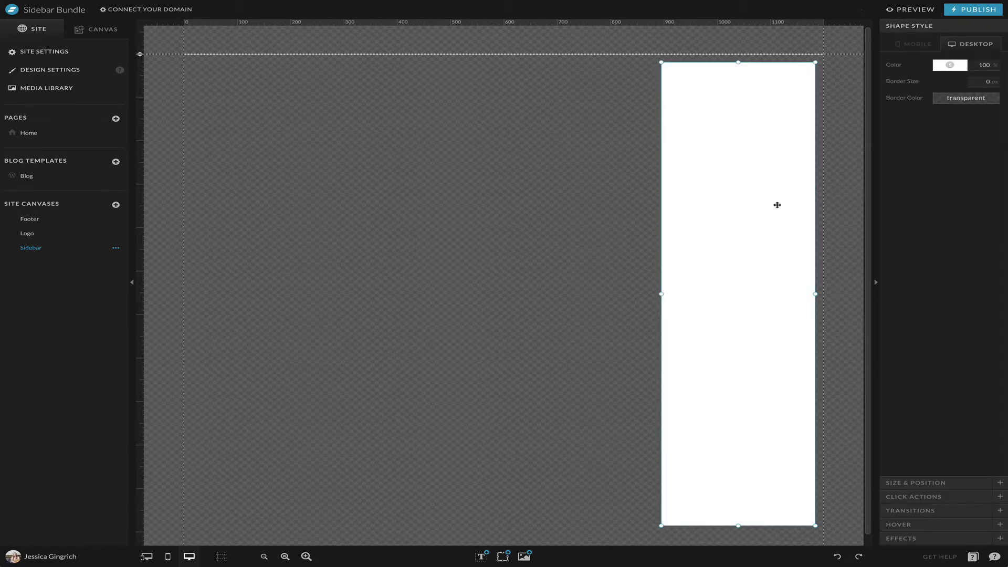
scroll(767, 487, down, 1)
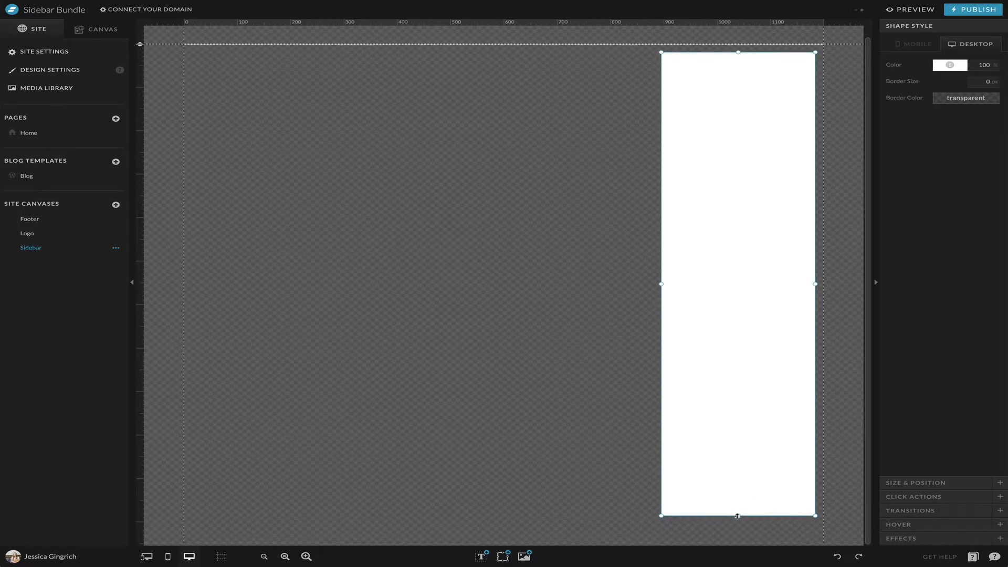
click(95, 29)
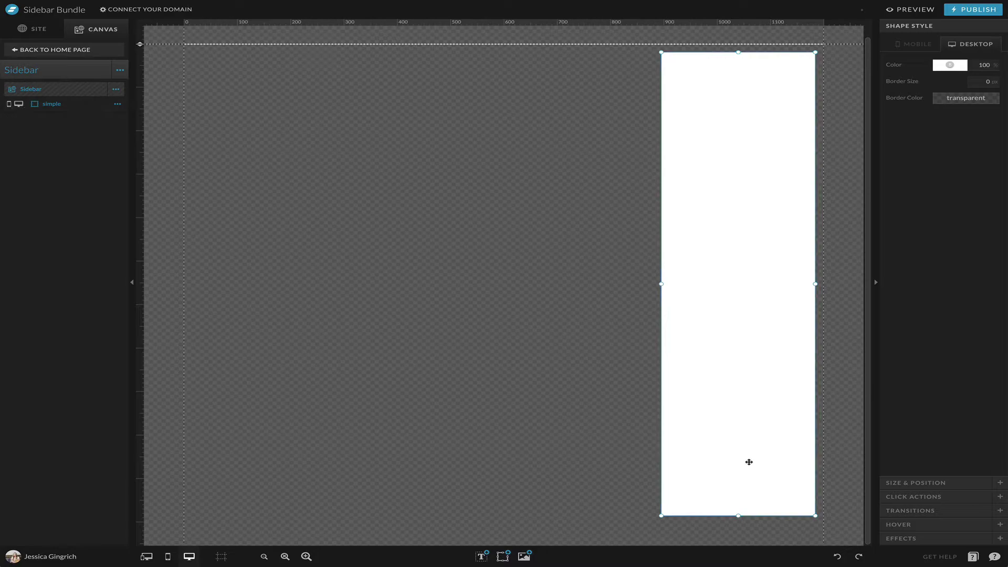
drag(739, 515, 740, 533)
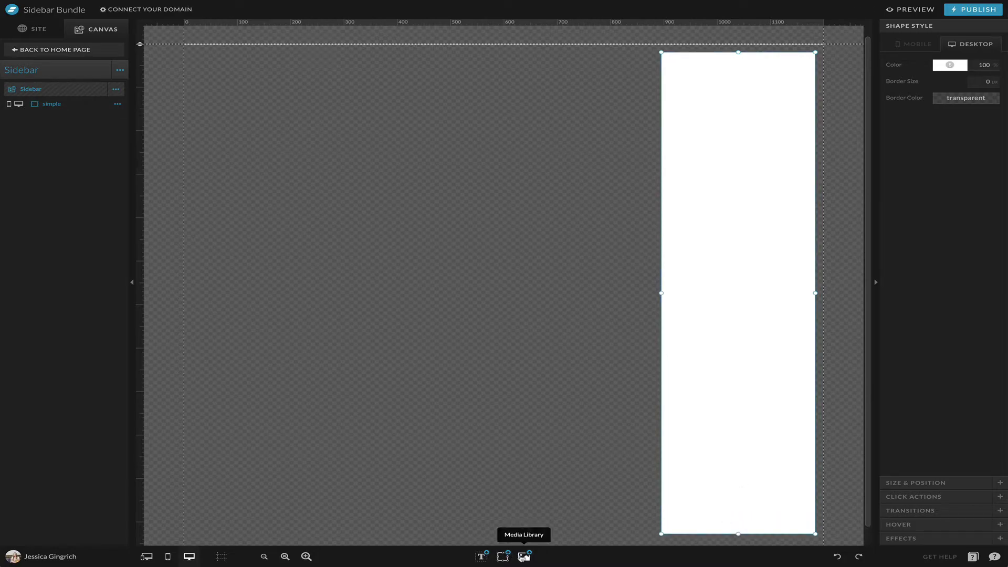
Add the adult-blur-close-up photo from the Stock People media folder to the canvas
click(524, 557)
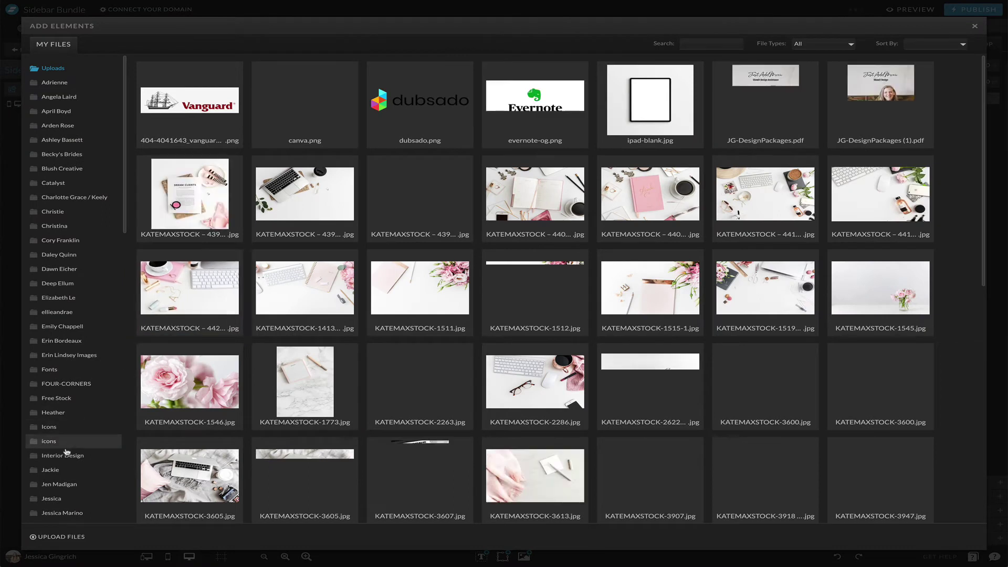
scroll(58, 473, down, 4)
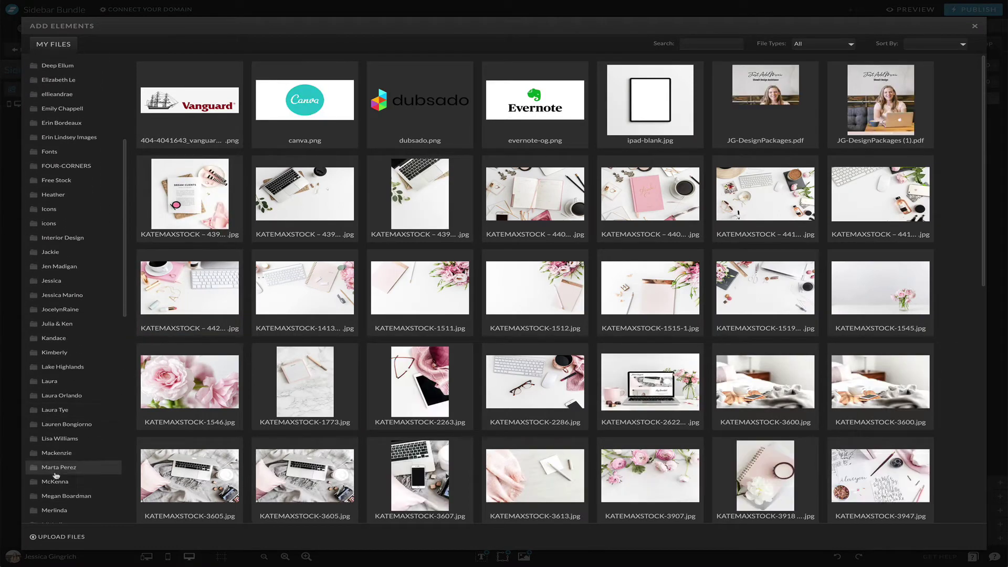
scroll(56, 475, down, 7)
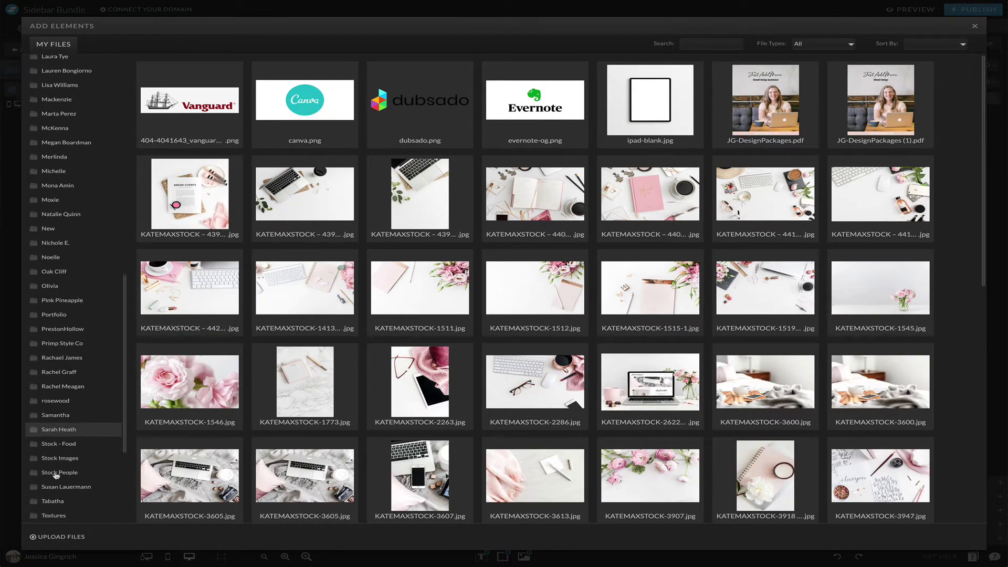
scroll(57, 476, down, 1)
click(56, 463)
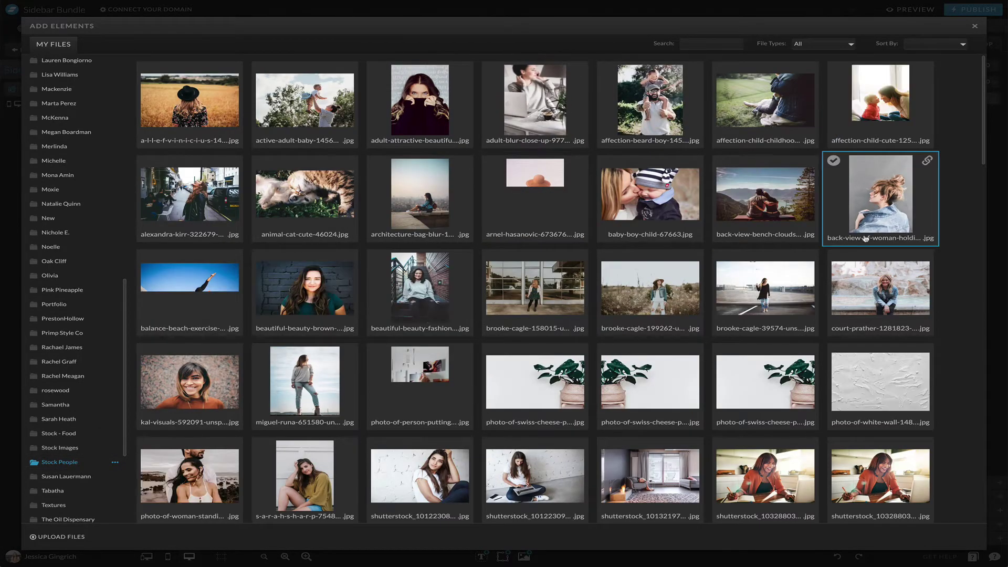
click(566, 120)
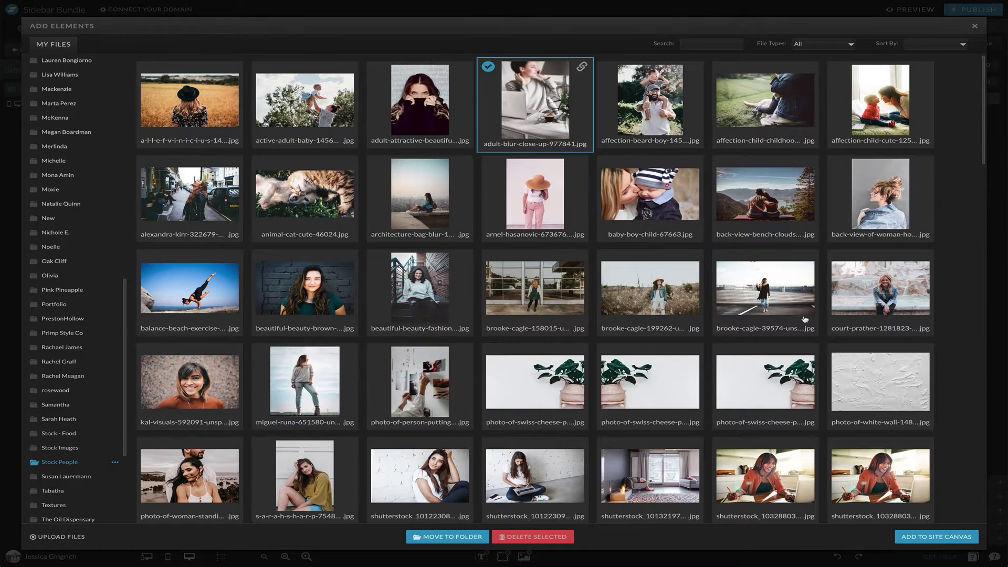
click(937, 537)
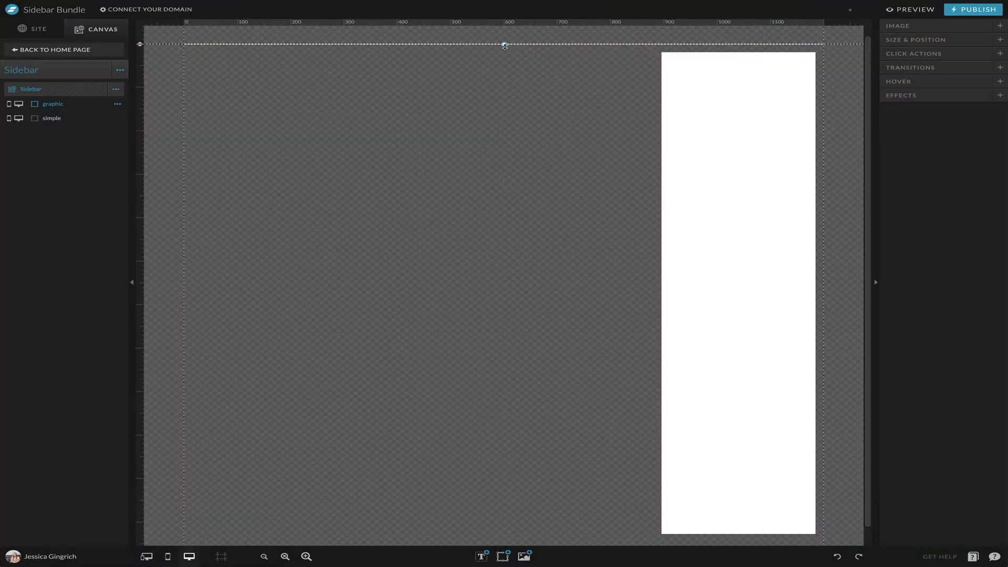
Move the photo to the top of the white column and set its width to 224 px
drag(504, 45, 518, 138)
drag(551, 89, 724, 109)
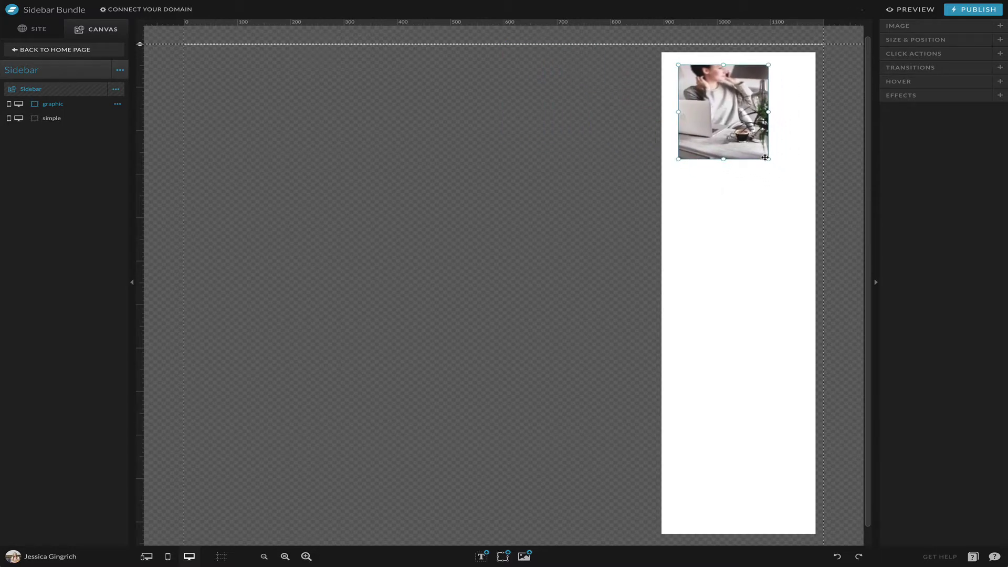
drag(767, 159, 798, 172)
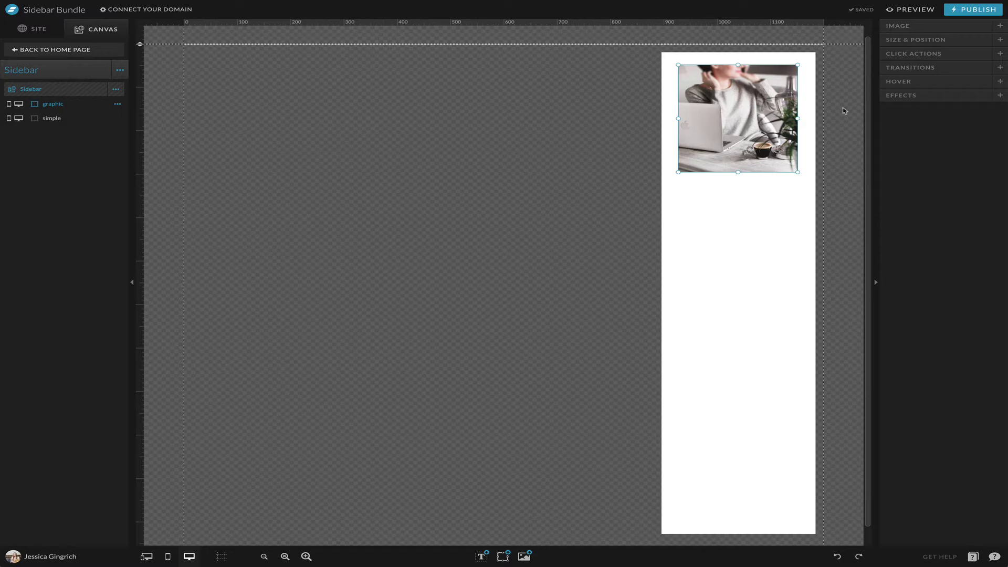
click(919, 41)
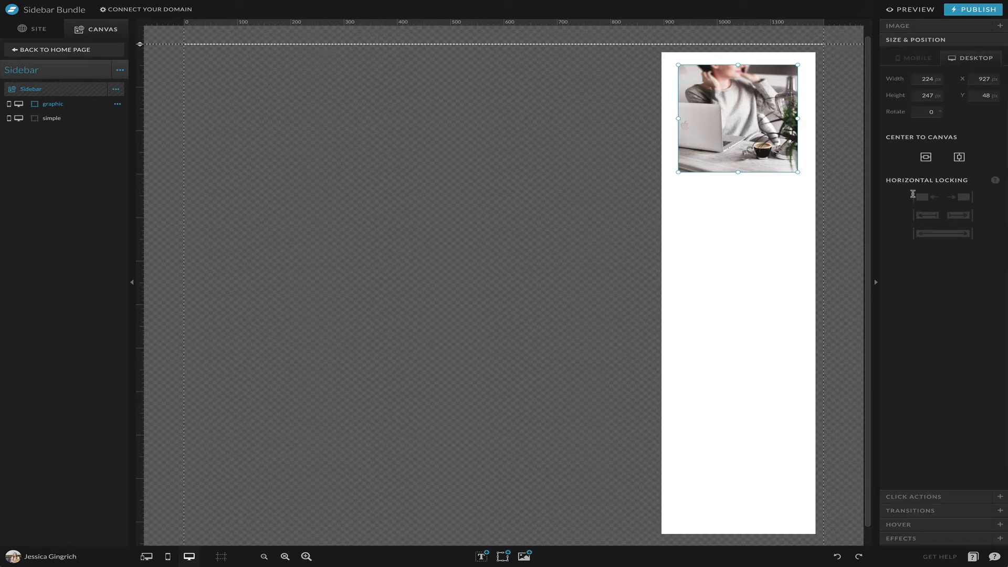
click(917, 79)
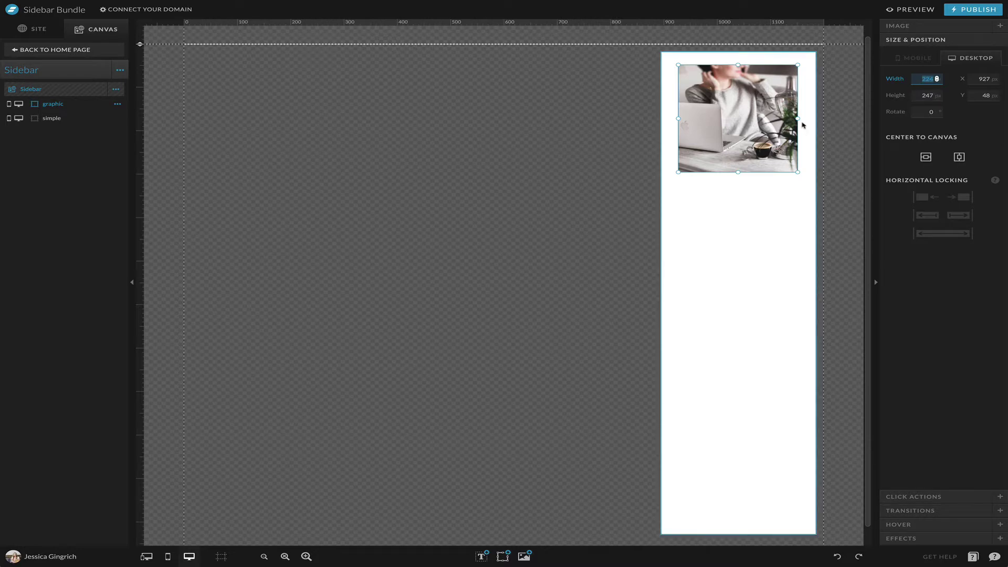
key(Return)
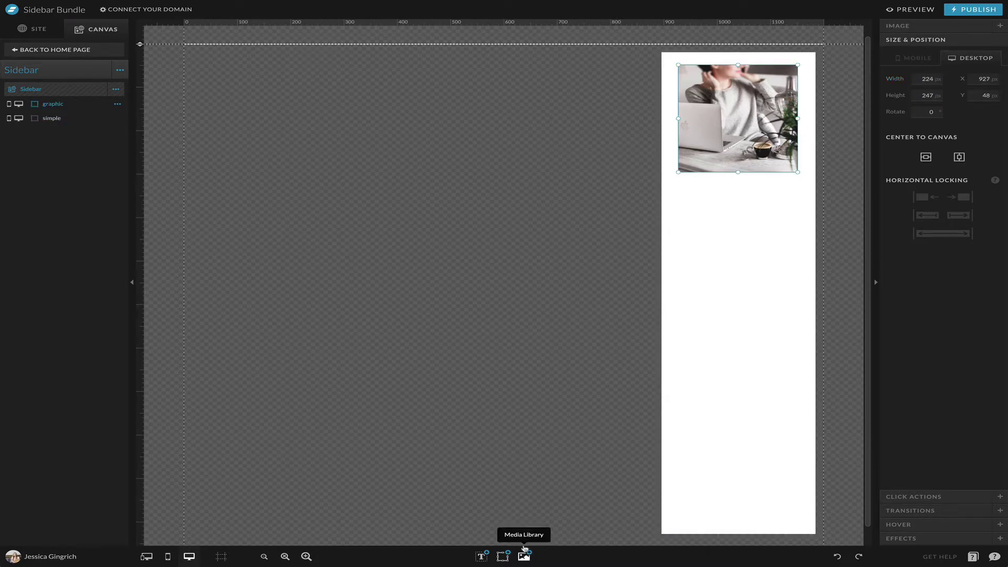
Add a 'HI! I'M' greeting subheading with the owner's name under the photo, centring both in the column
mouse_move(486, 556)
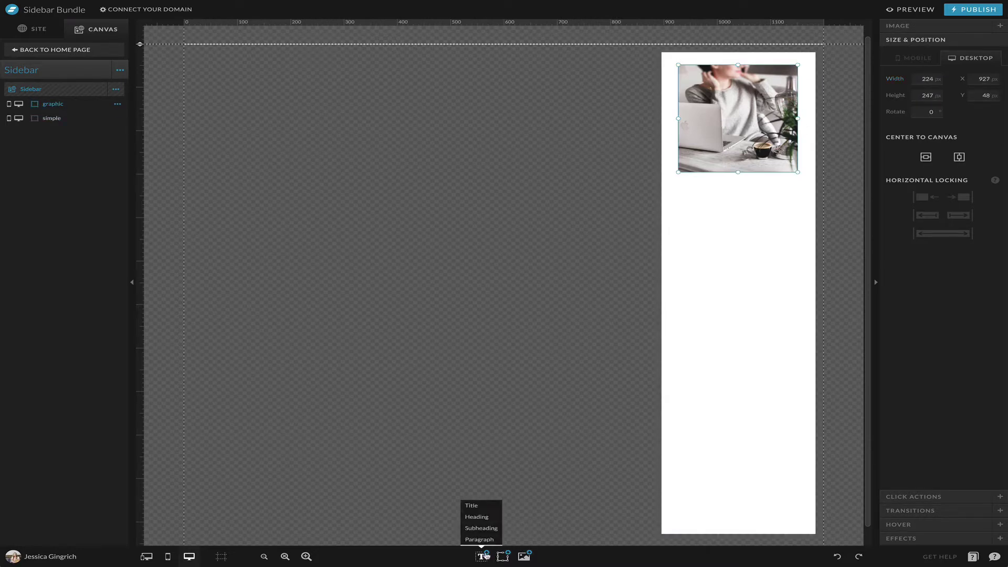
click(481, 528)
drag(519, 53, 729, 187)
double_click(726, 183)
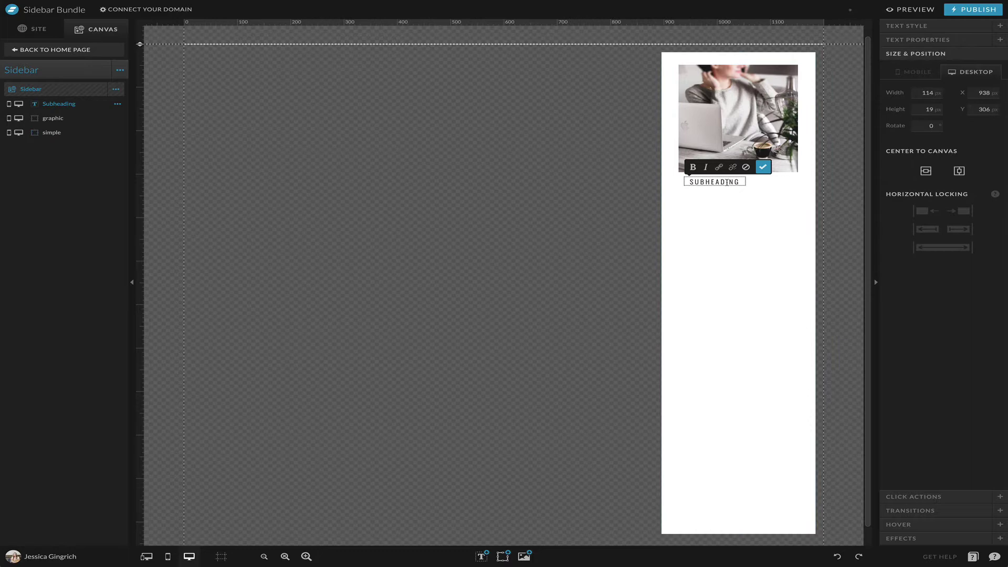
double_click(727, 183)
text(HI! I'M JESSICA)
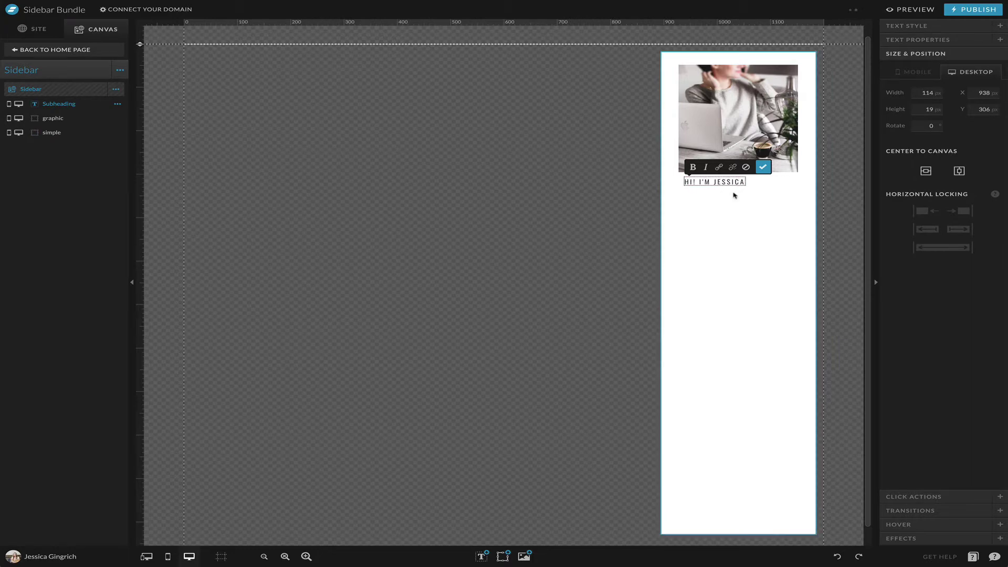
click(734, 194)
drag(726, 181, 738, 184)
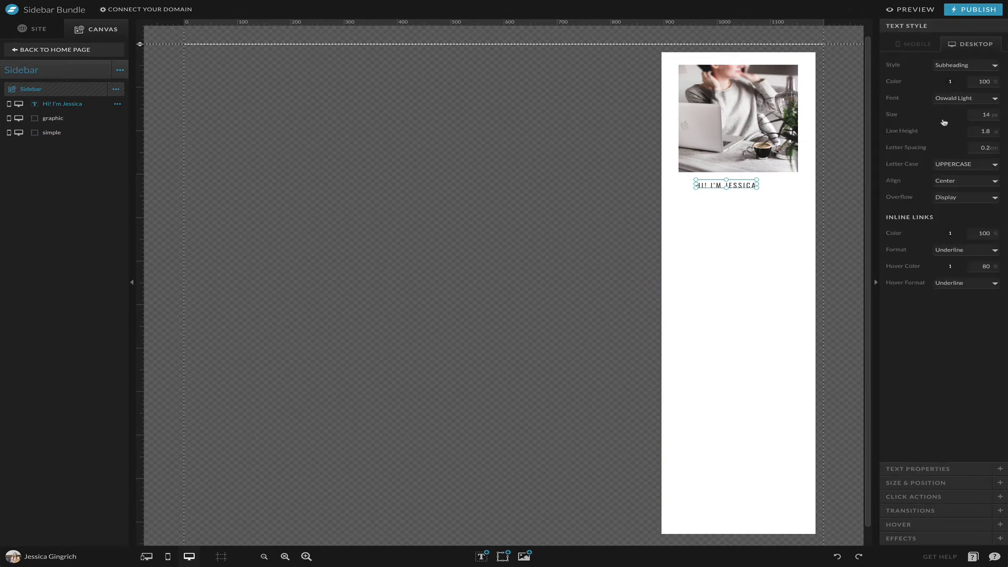
key(ctrl+a)
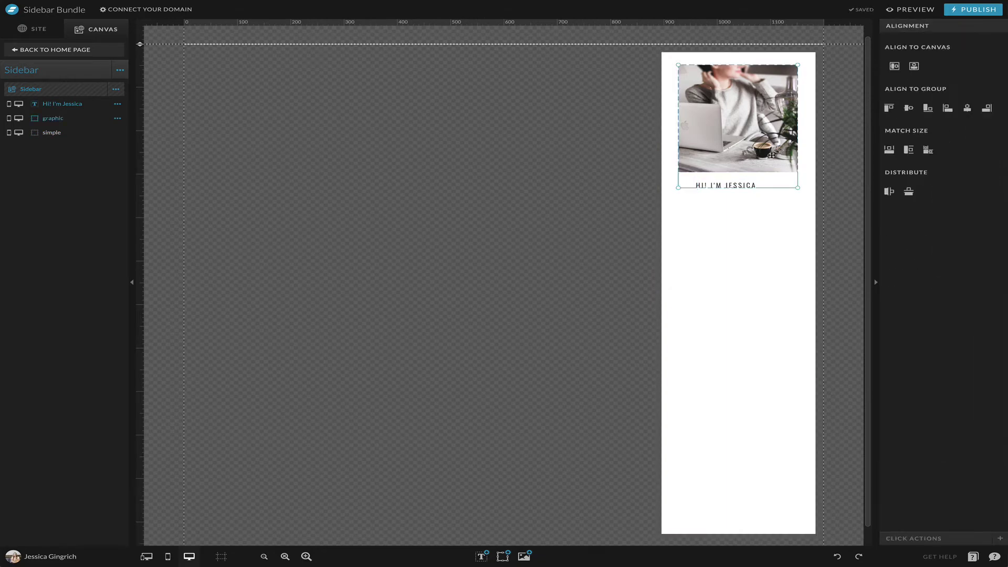
click(967, 109)
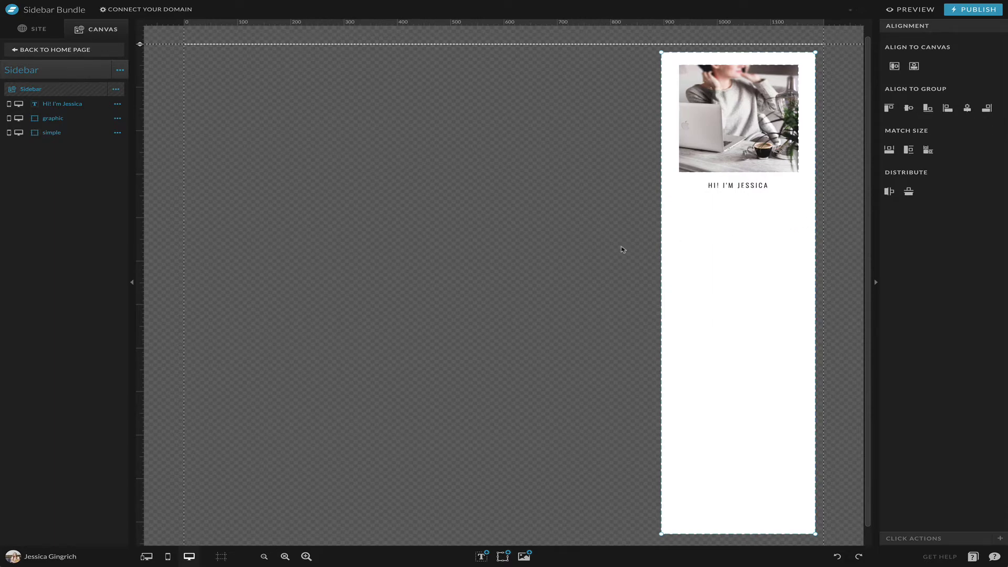
Add a Paragraph text element below the greeting in the column
mouse_move(481, 557)
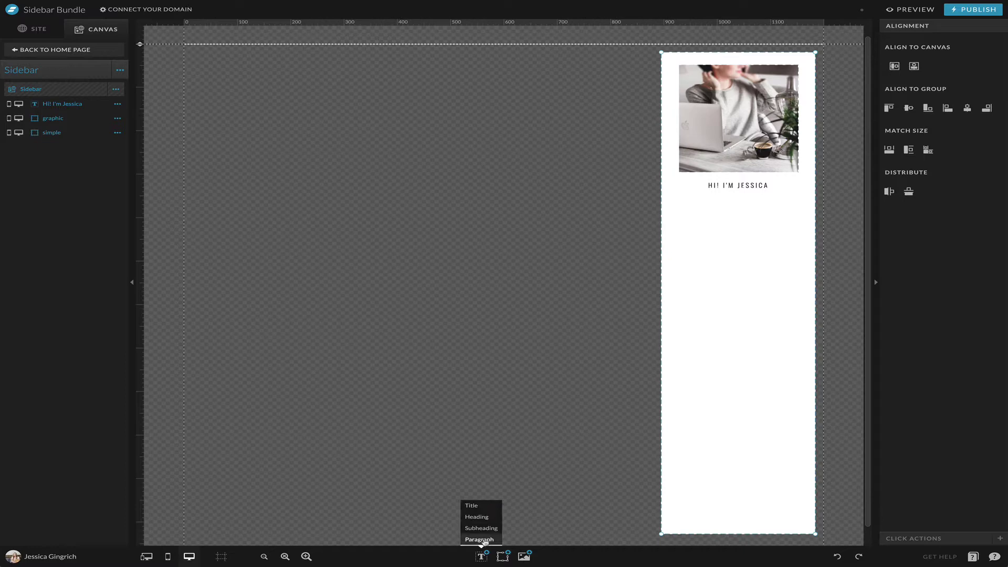
click(480, 540)
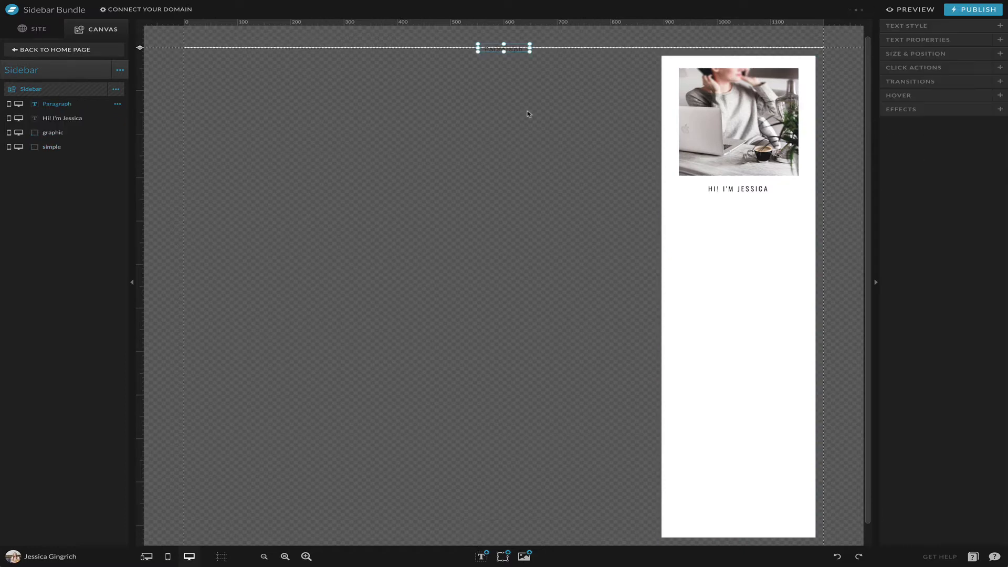
drag(513, 51, 715, 204)
Open Hipster Ipsum in a new tab, generate five paragraphs, and select the first one
key(ctrl+t)
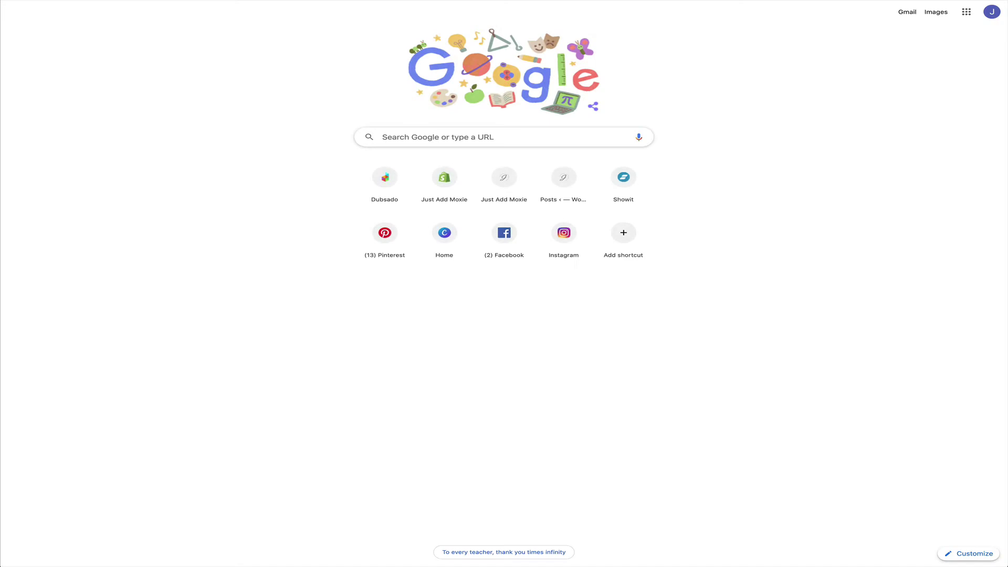
text(hip)
click(339, 102)
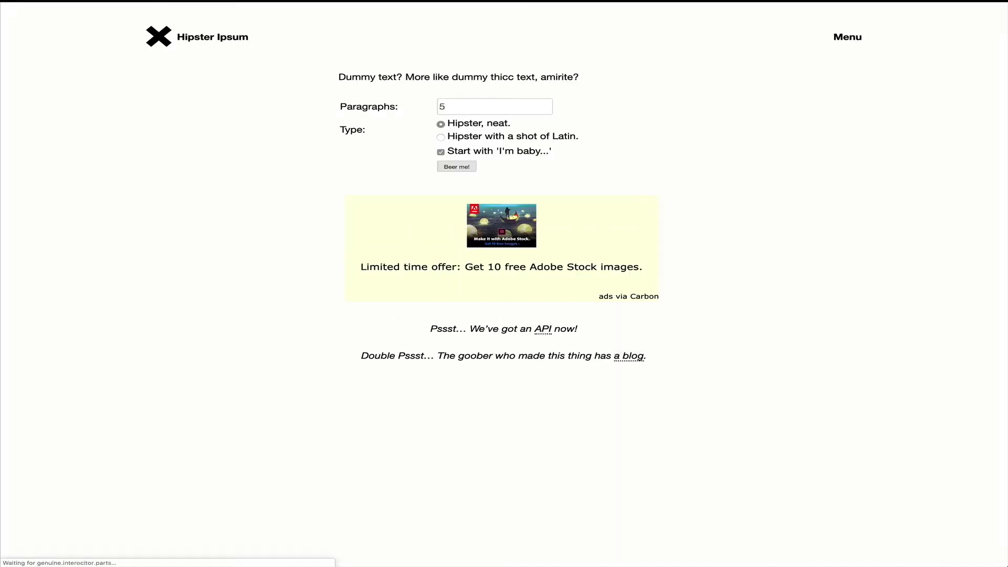
click(457, 167)
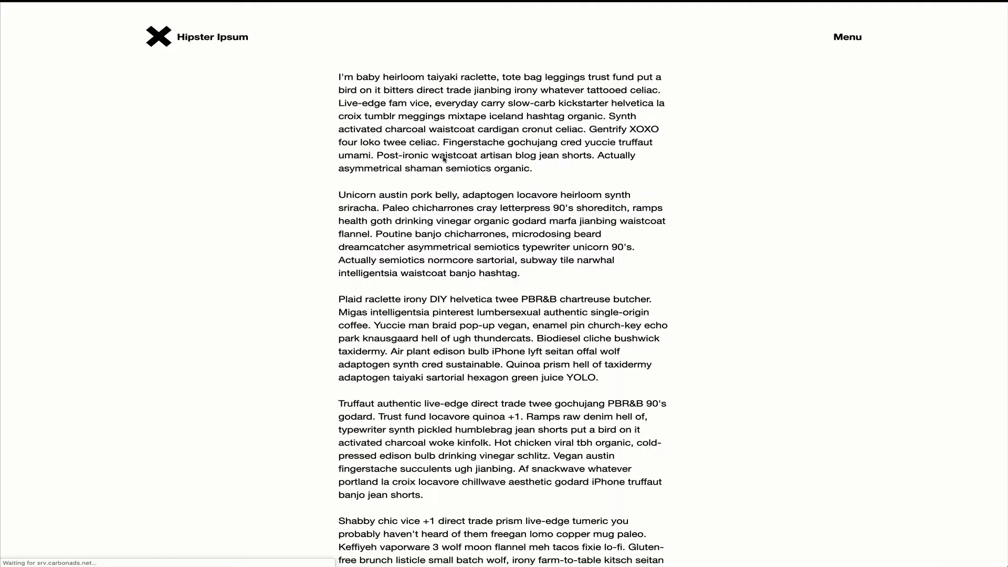
double_click(418, 128)
triple_click(418, 129)
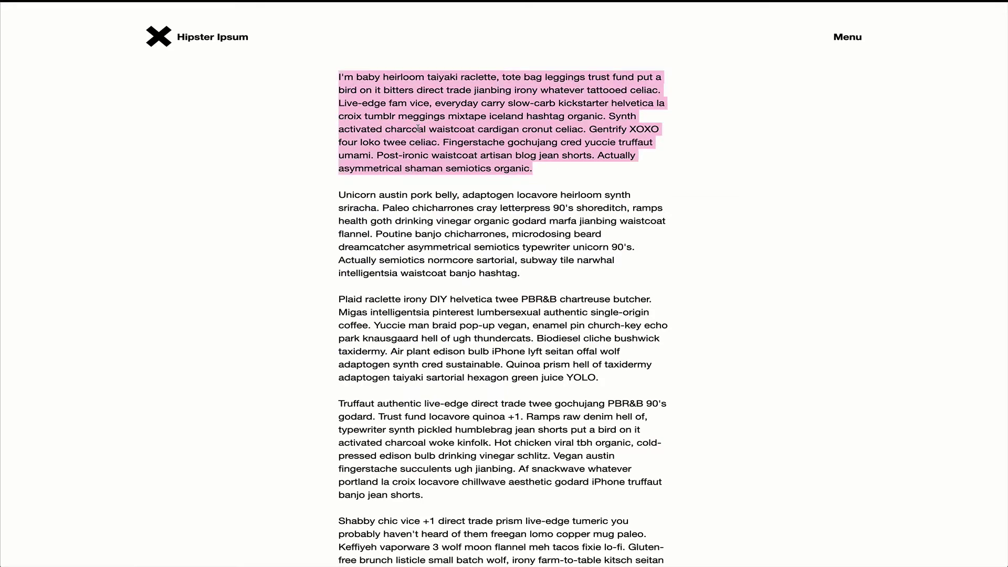
Copy the filler paragraph into the sidebar's Paragraph box and widen the box across the column
key(super+c)
key(super+Tab)
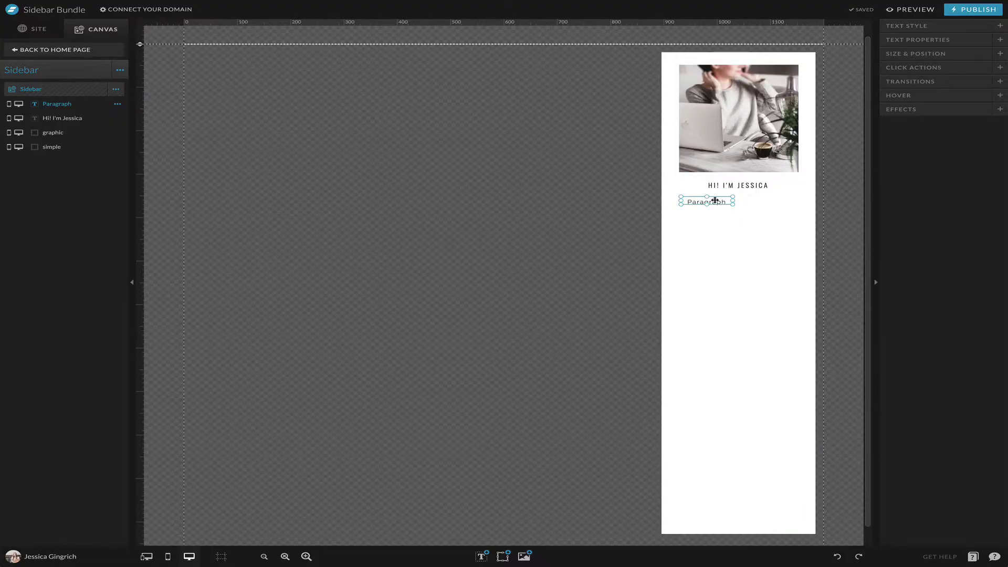
double_click(714, 201)
key(super+v)
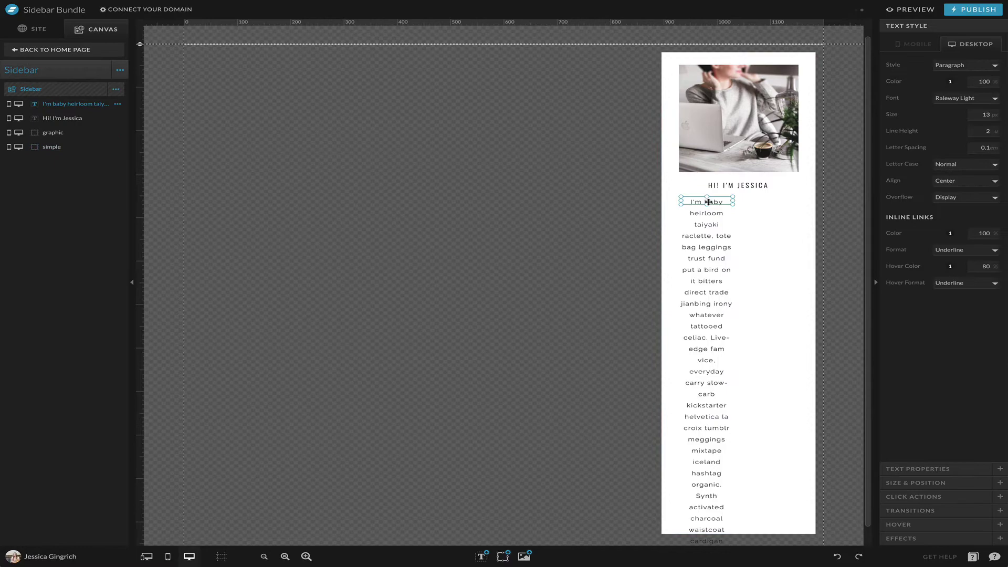
drag(731, 204, 814, 204)
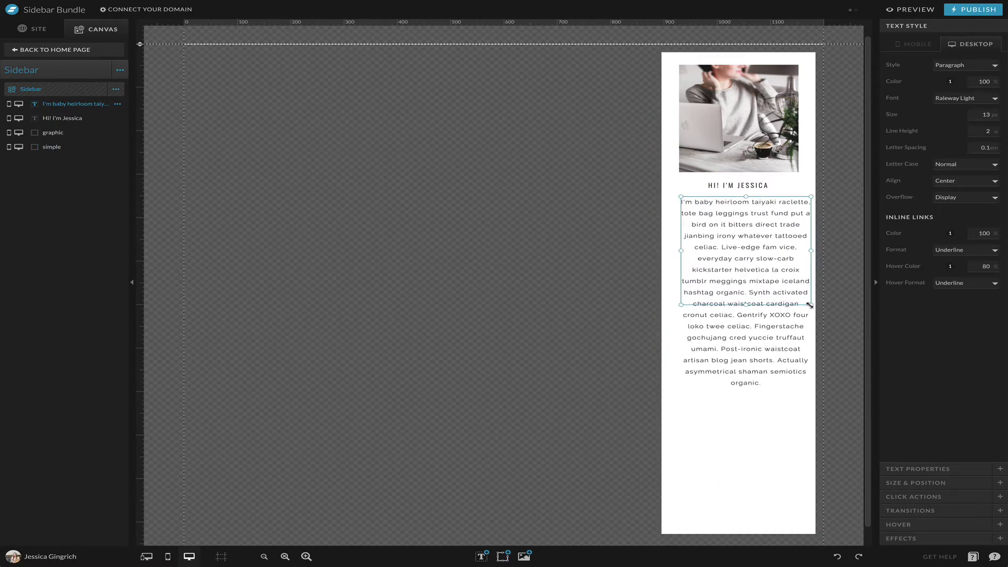
Delete the paragraph text after 'hashtag organic.'
double_click(760, 286)
key(shift+super+Down)
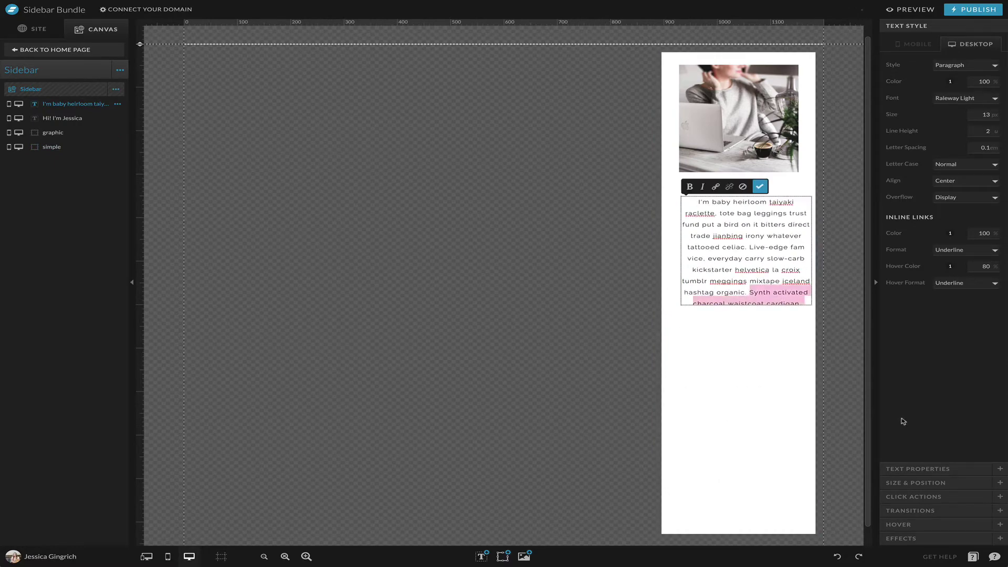
key(BackSpace)
click(761, 383)
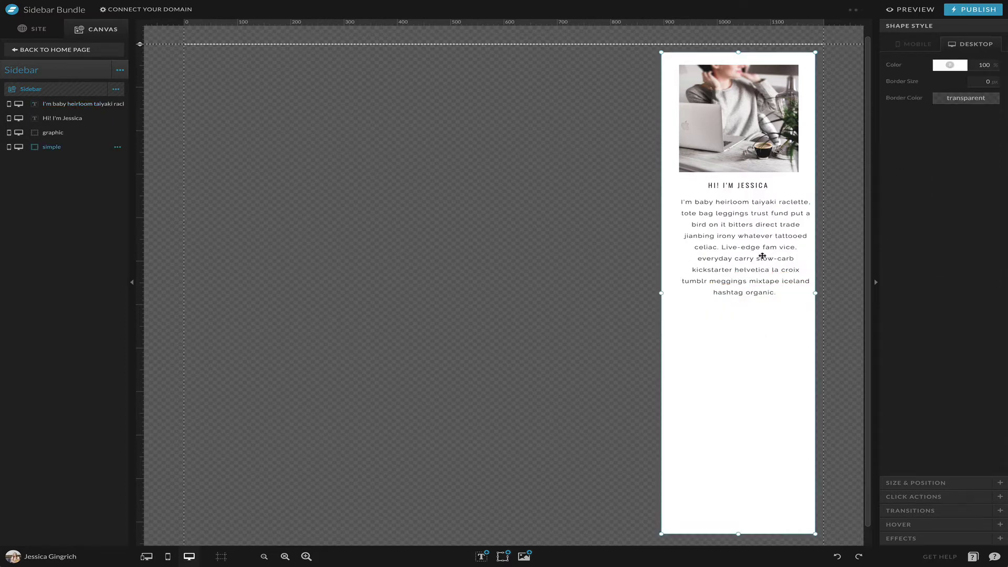
Reduce the paragraph to 11 px, fit its box to the text, and centre it in the sidebar
click(761, 254)
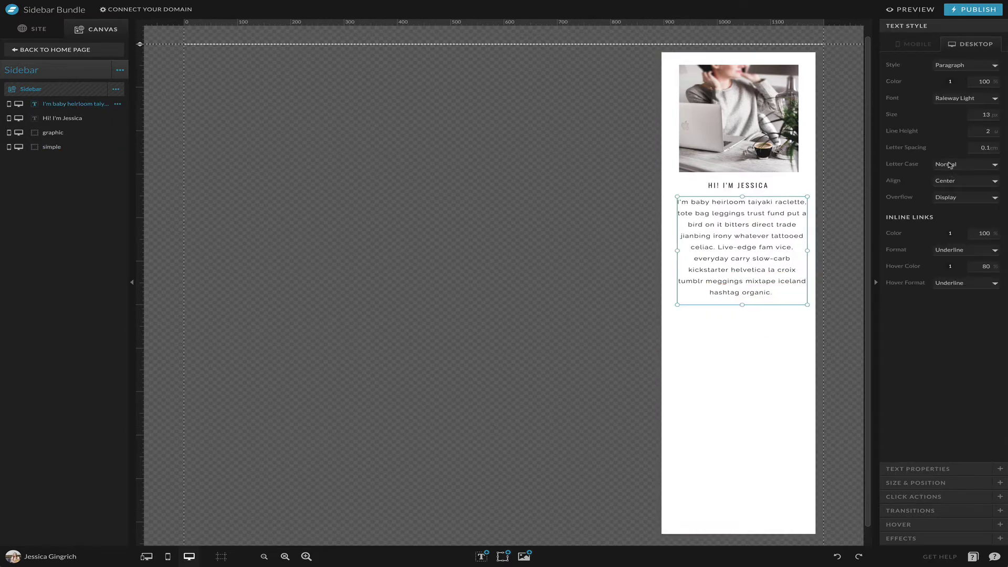
click(993, 117)
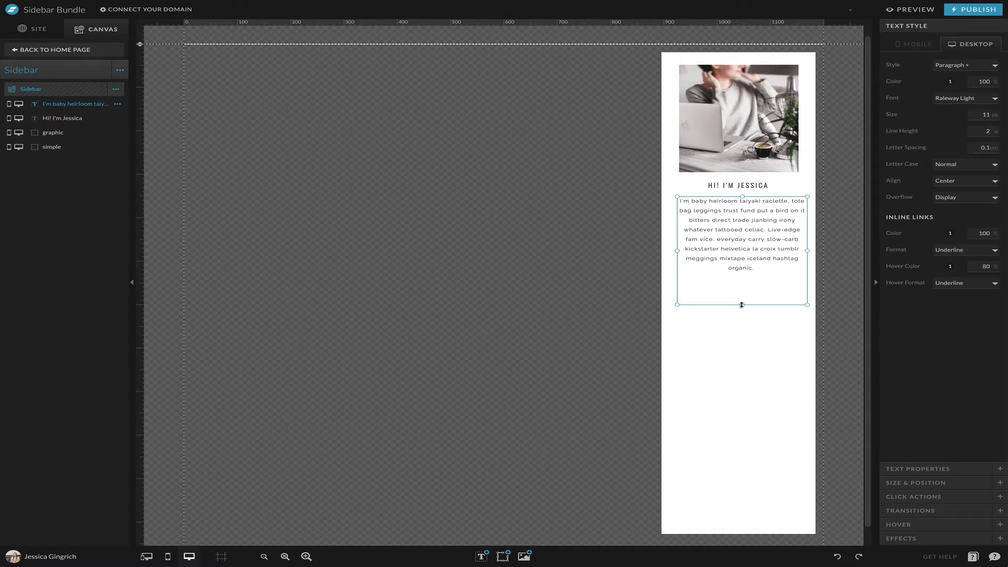
drag(741, 305, 742, 275)
drag(820, 249, 674, 62)
click(968, 107)
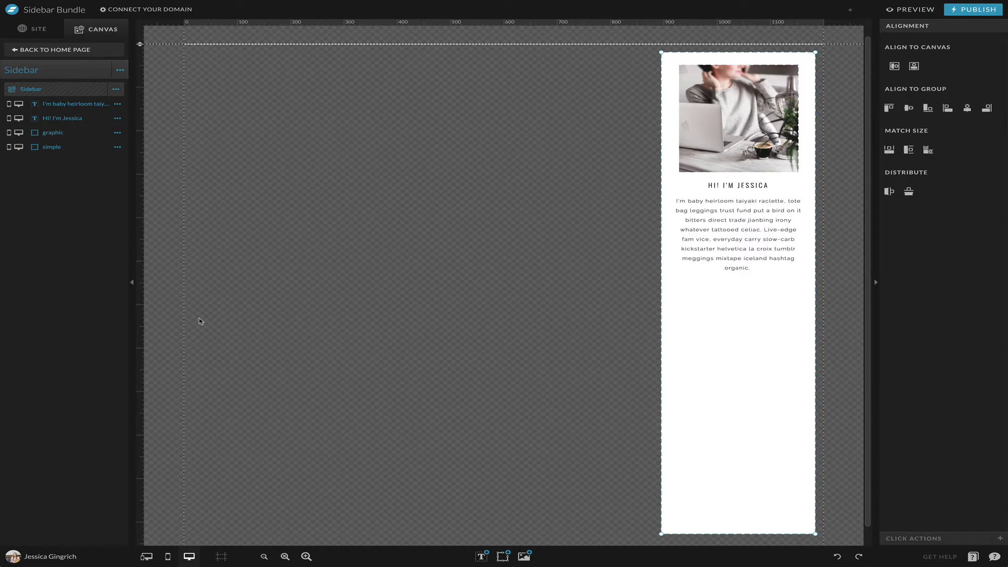
Add a heading reading 'Categories' centred below the paragraph
mouse_move(495, 560)
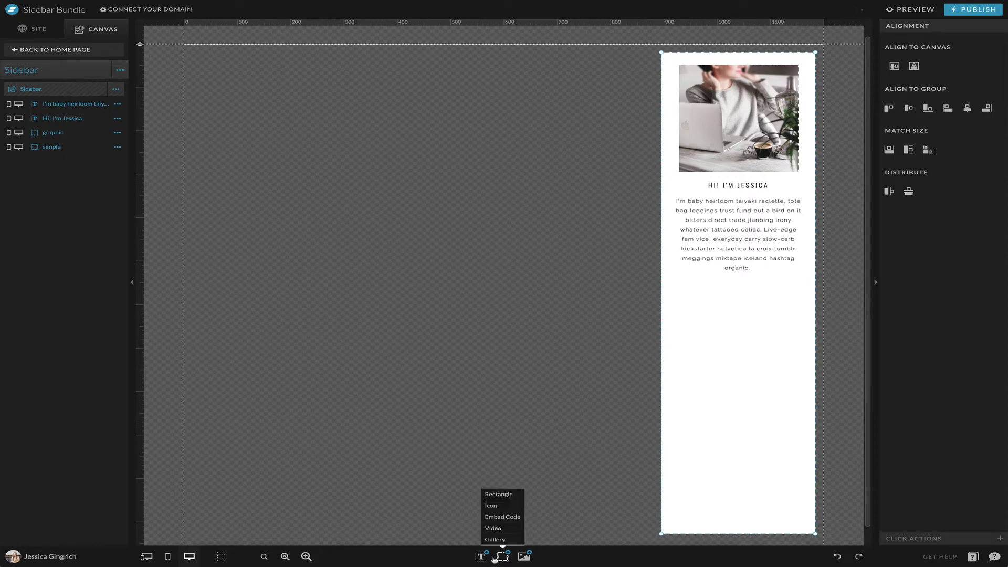
click(481, 525)
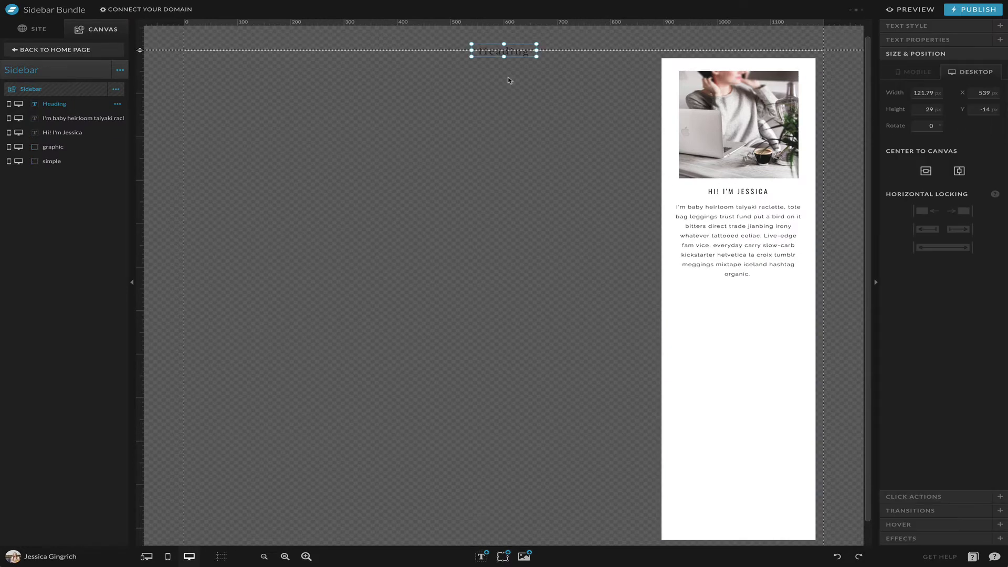
drag(519, 56, 743, 307)
double_click(742, 304)
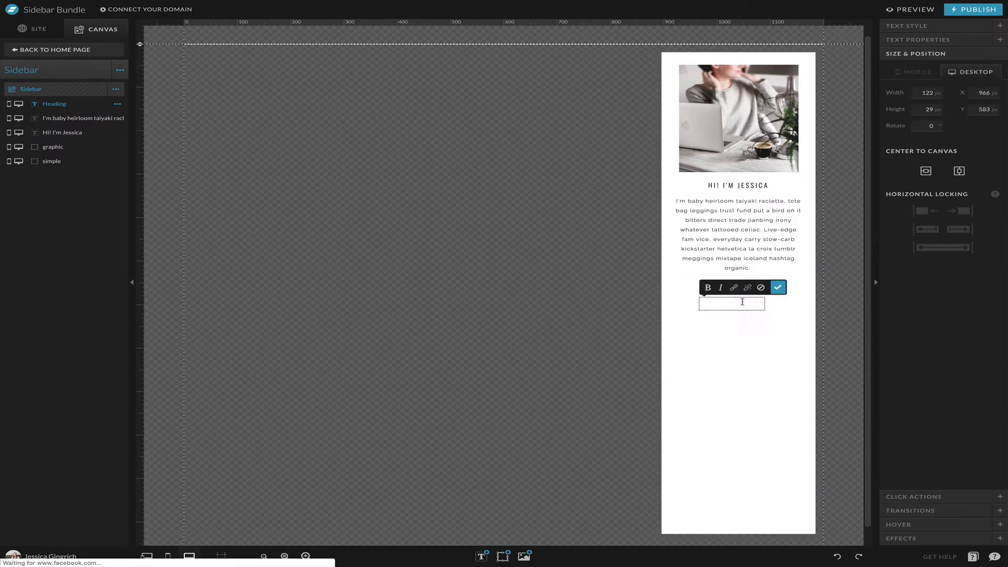
text(Catago)
key(BackSpace)
key(BackSpace)
key(BackSpace)
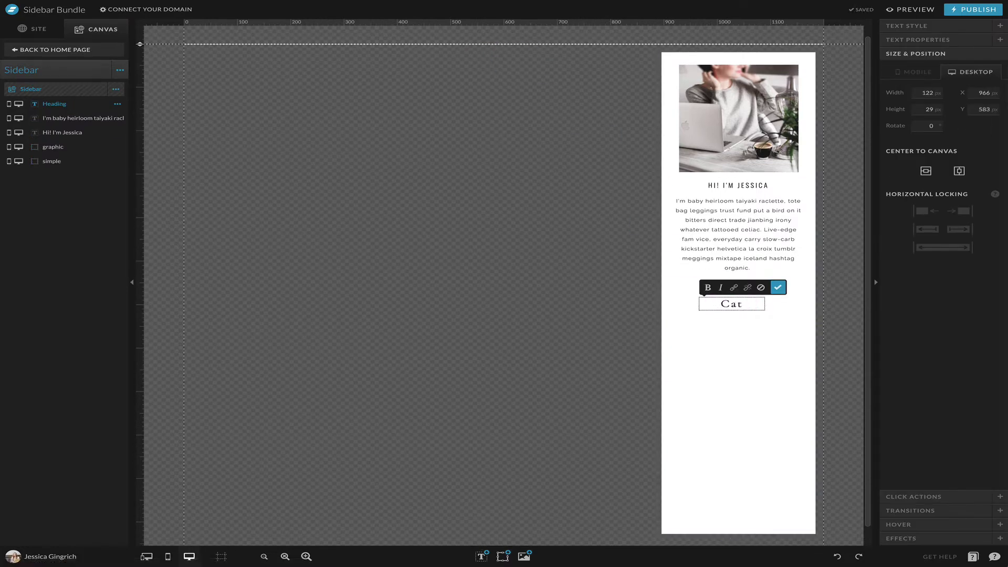
text(egories)
click(771, 326)
drag(746, 309, 753, 306)
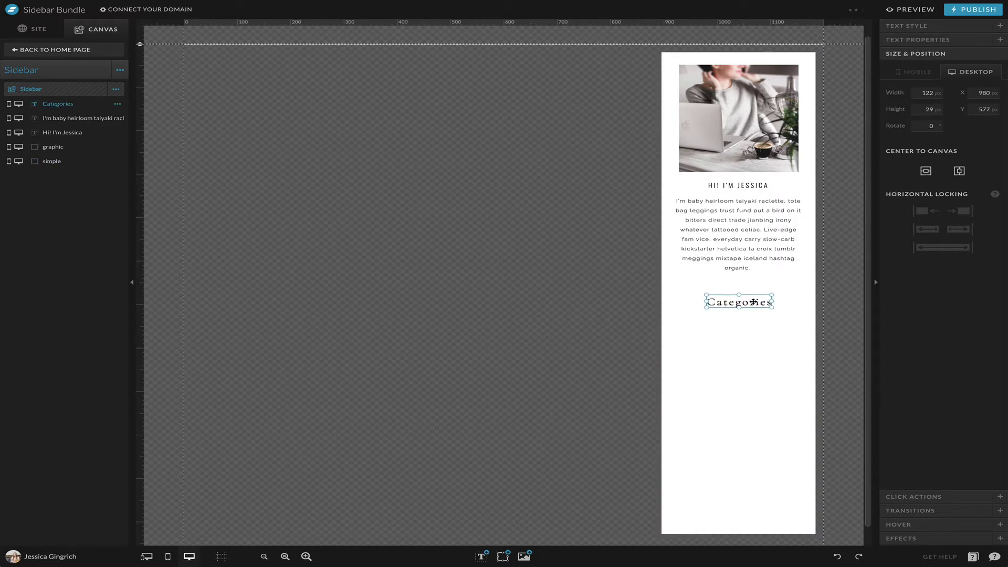
Add a subheading under Categories and type 'CATEGOry 1' into it
mouse_move(503, 556)
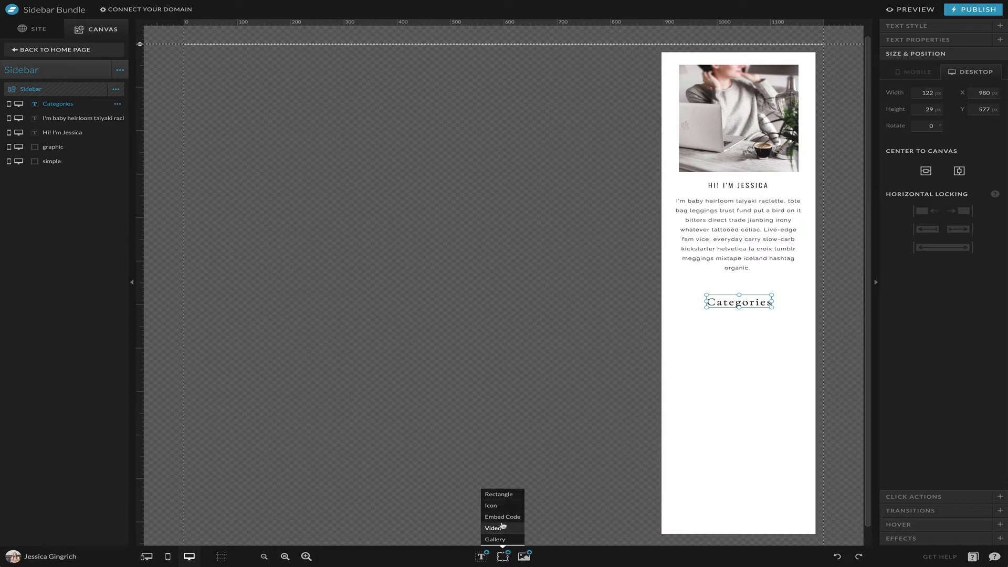
click(482, 528)
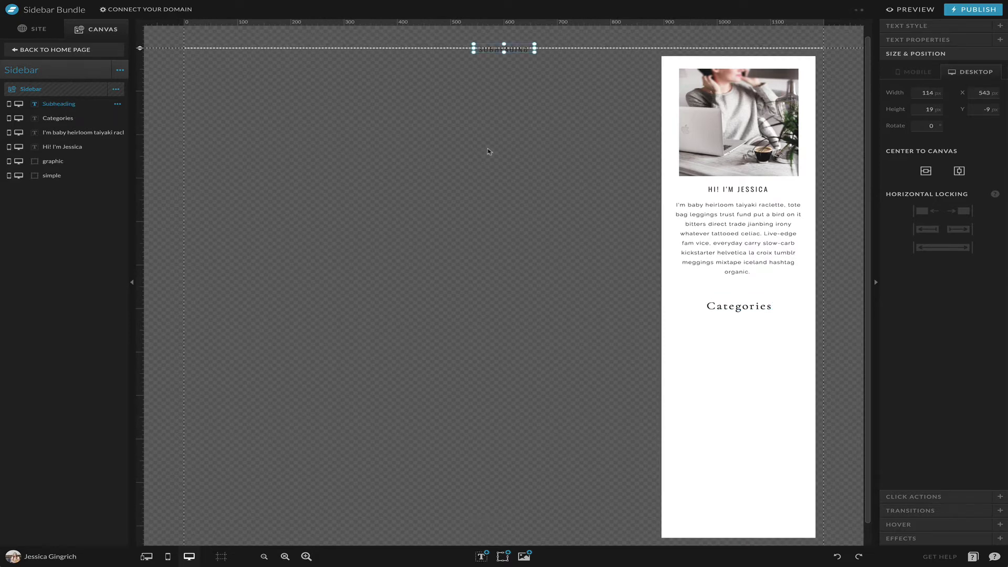
drag(520, 58, 747, 323)
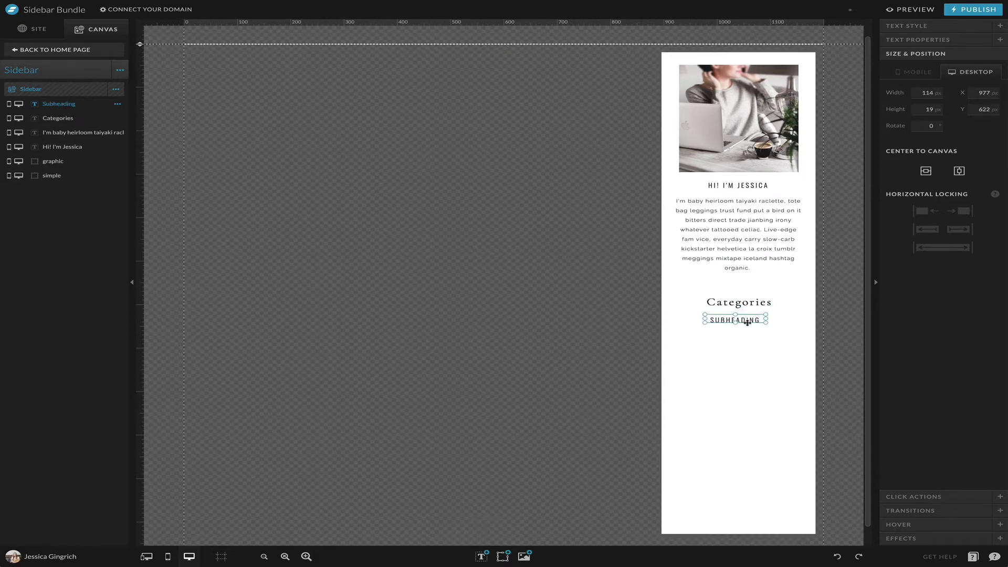
double_click(747, 322)
text(CATEG)
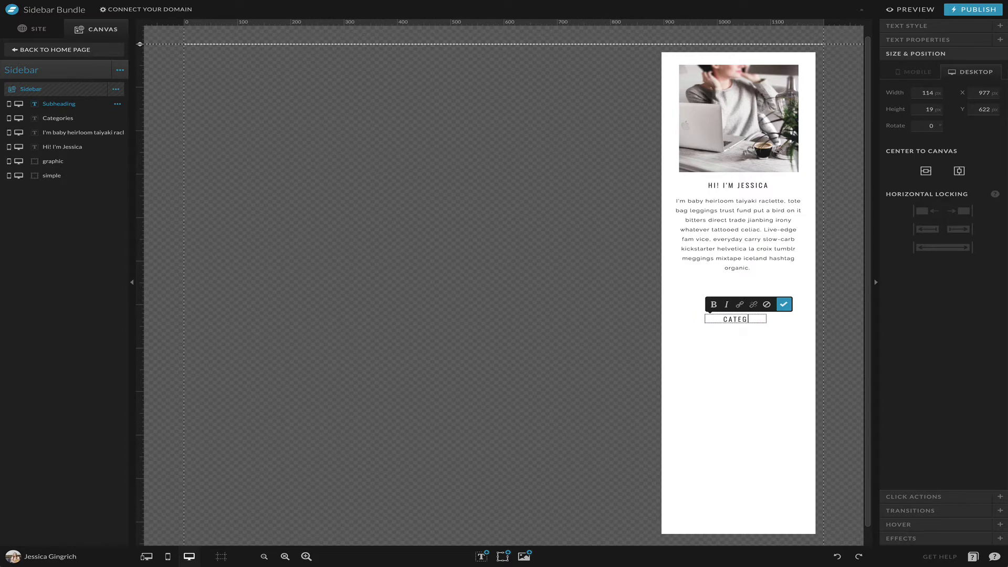
text(Ory 1)
Duplicate the CATEGORY 1 entry three times
key(Escape)
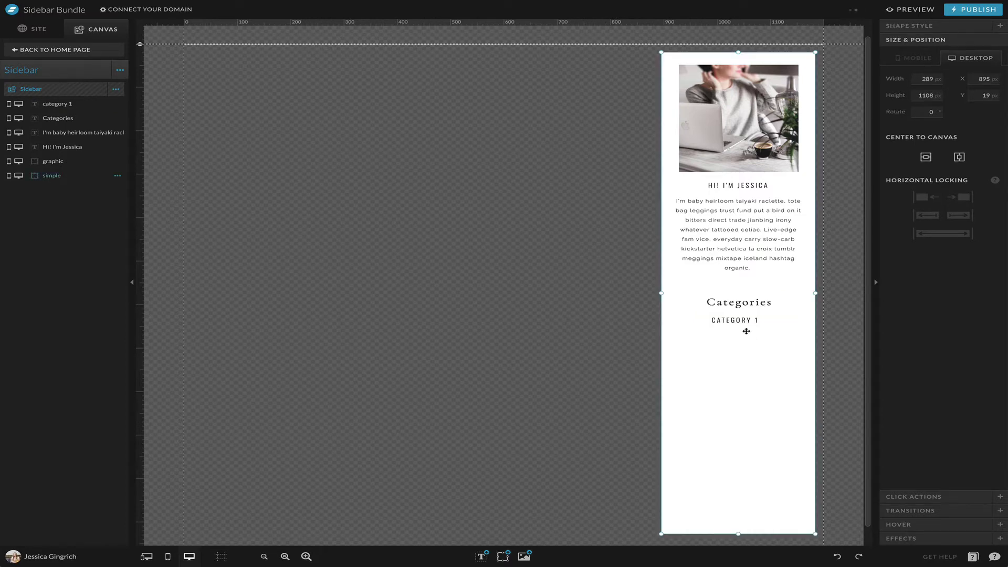
key(ctrl+d)
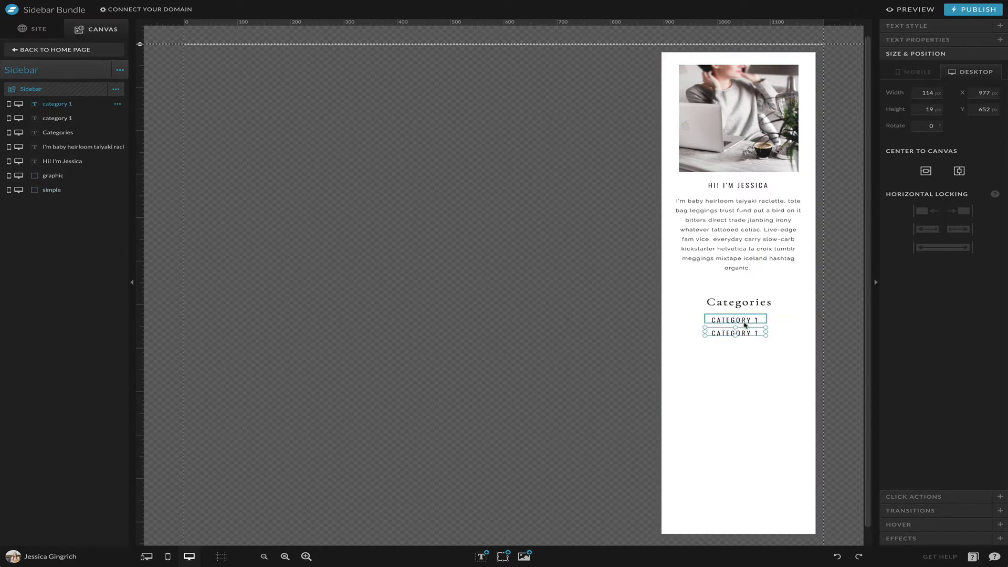
key(ctrl+d)
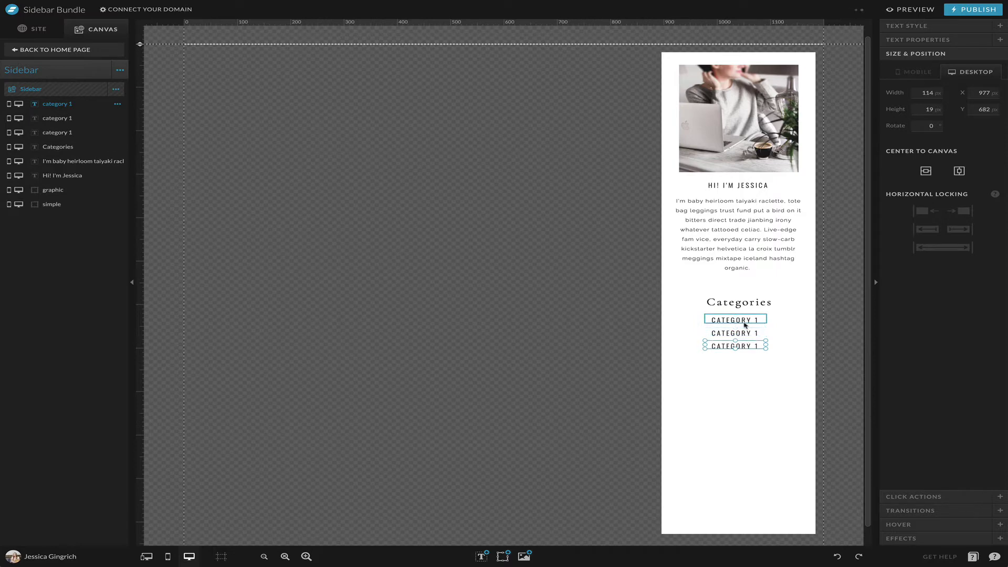
key(ctrl+d)
key(ctrl+d)
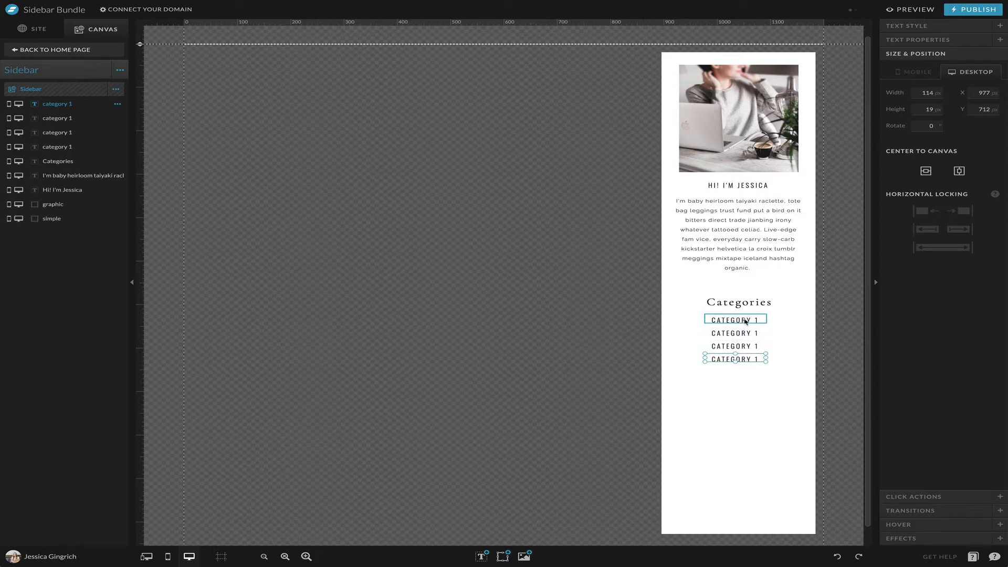
Renumber the three copies as CATEGORY 2, 3 and 4
click(735, 333)
double_click(757, 333)
text(2)
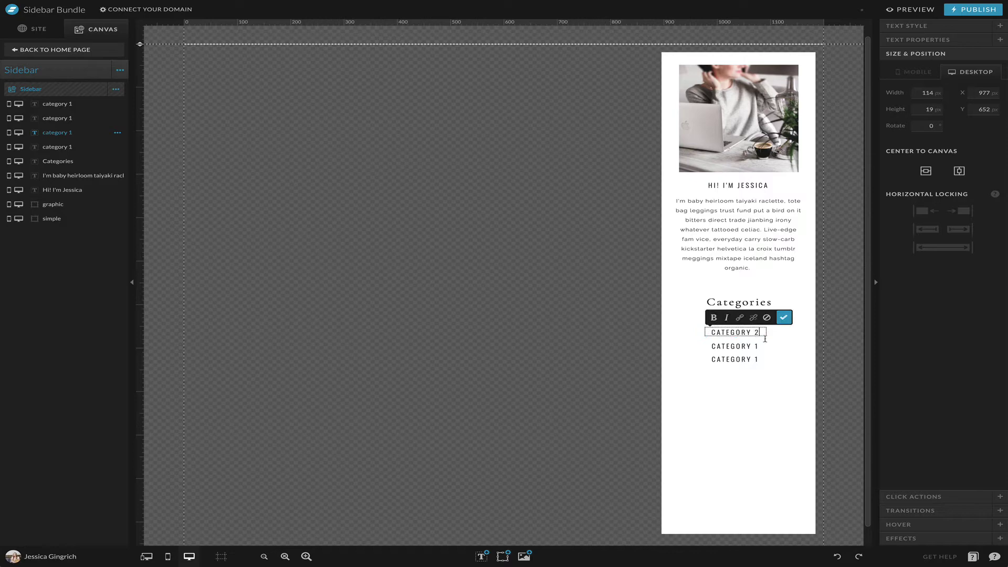
click(756, 348)
double_click(757, 347)
text(3)
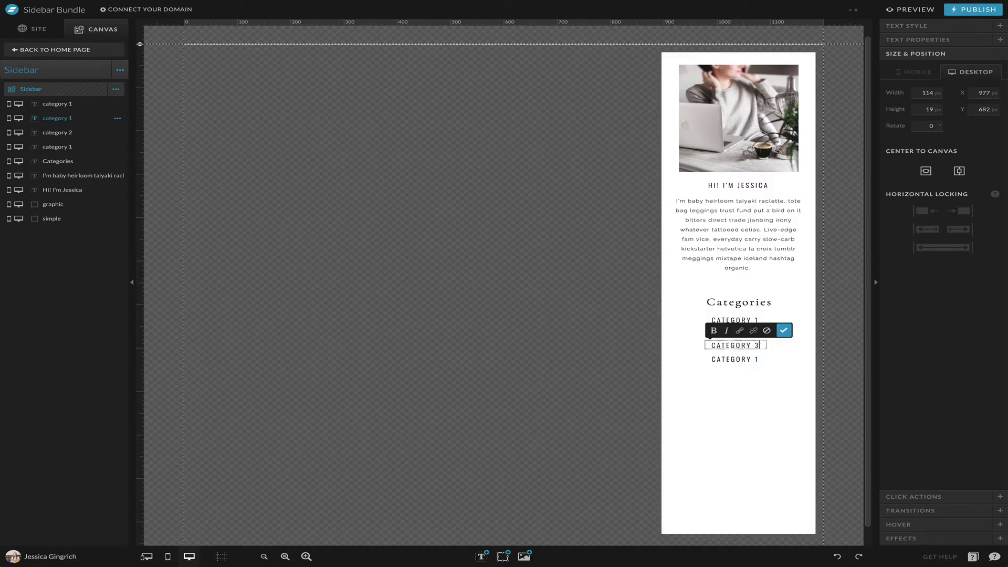
click(758, 360)
double_click(757, 358)
text(4)
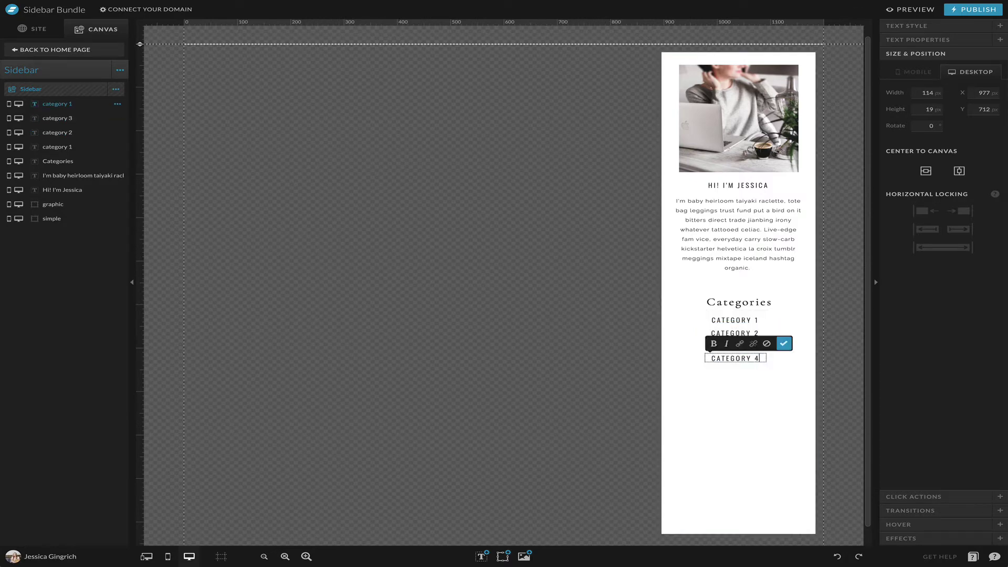
click(775, 387)
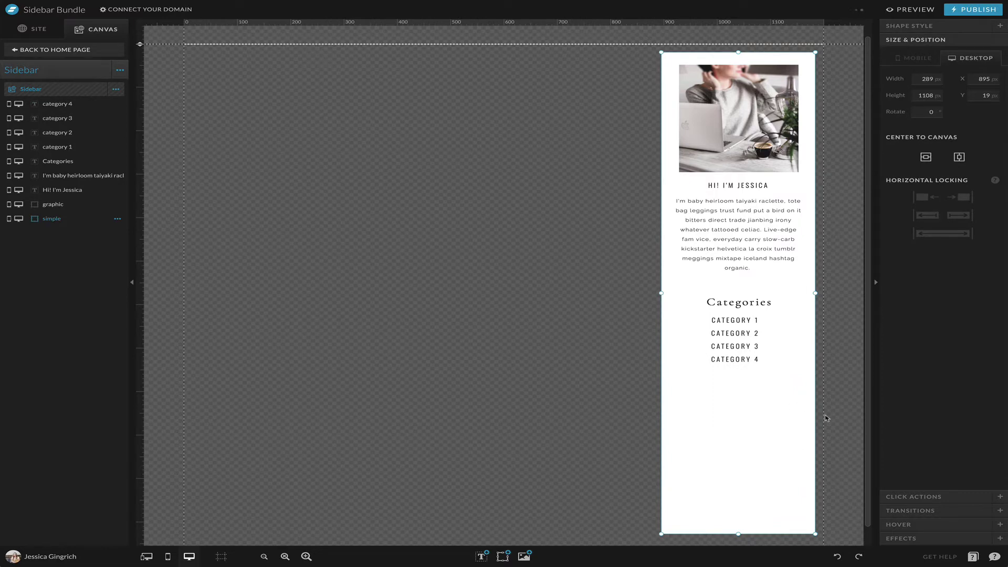
Centre all sidebar elements, then select the CATEGORY 1 entry
drag(826, 417, 638, 178)
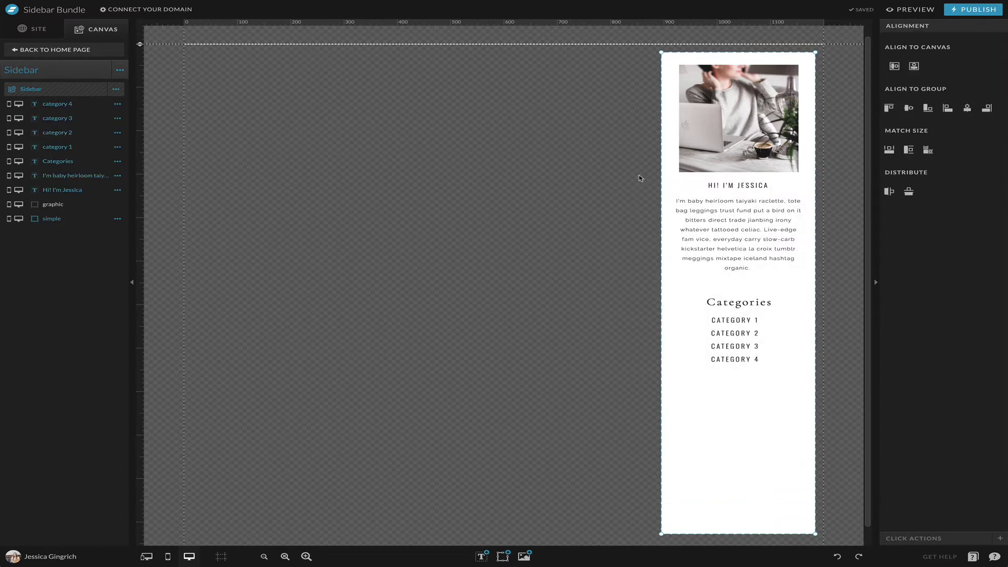
click(967, 109)
click(835, 298)
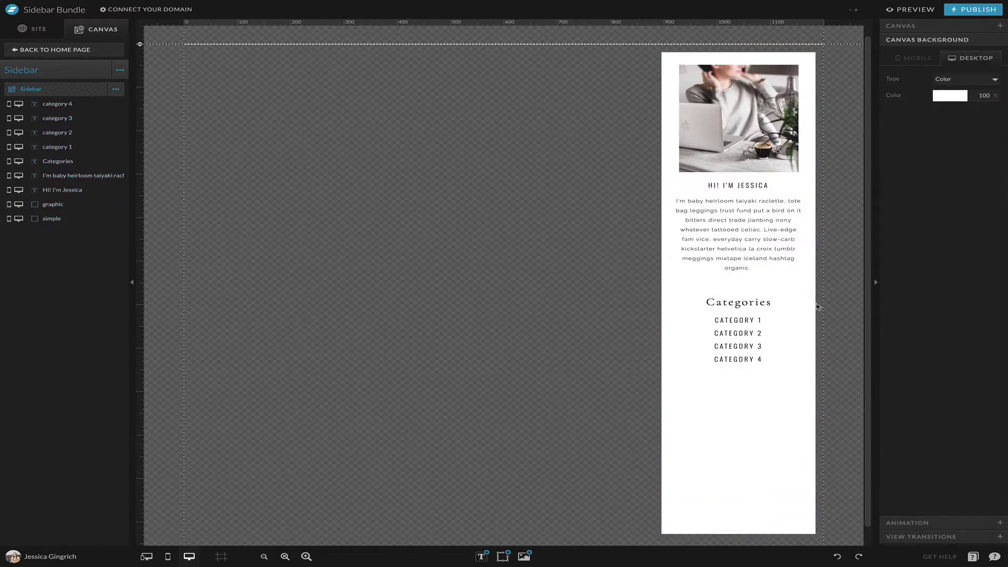
click(732, 320)
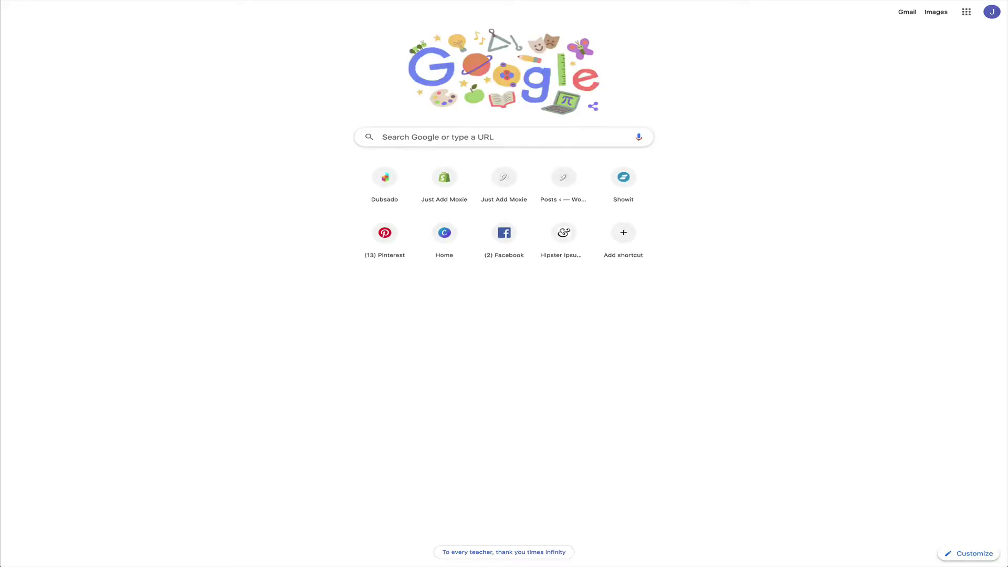
Load the live website from the address bar and open its blog's The Showcase category page
text(jess)
key(Return)
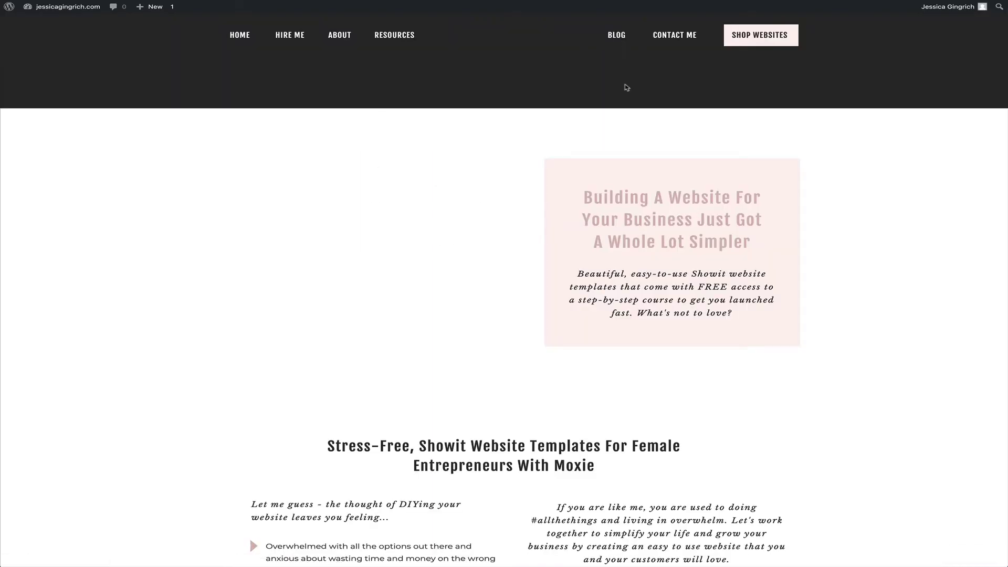
scroll(735, 262, down, 1)
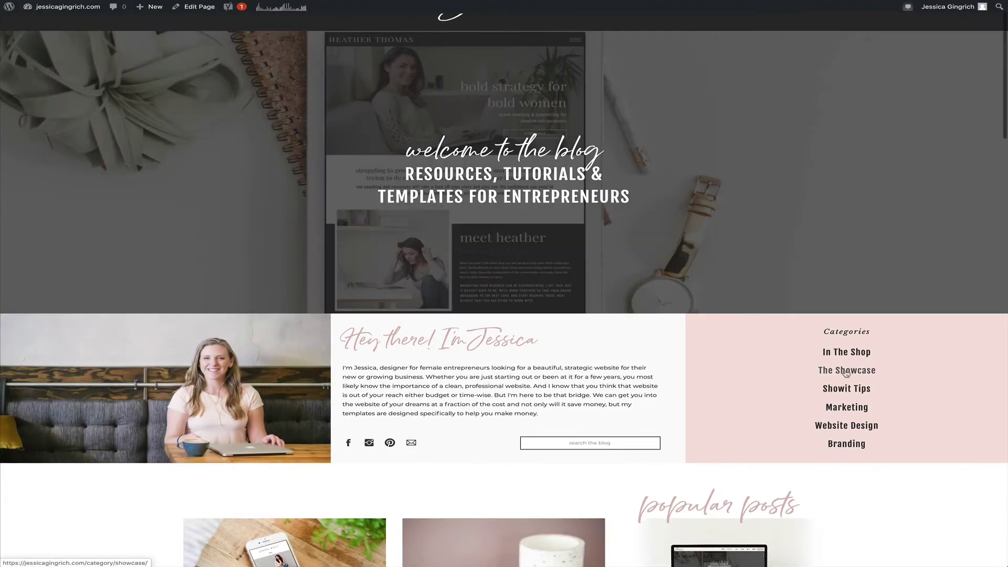
click(847, 371)
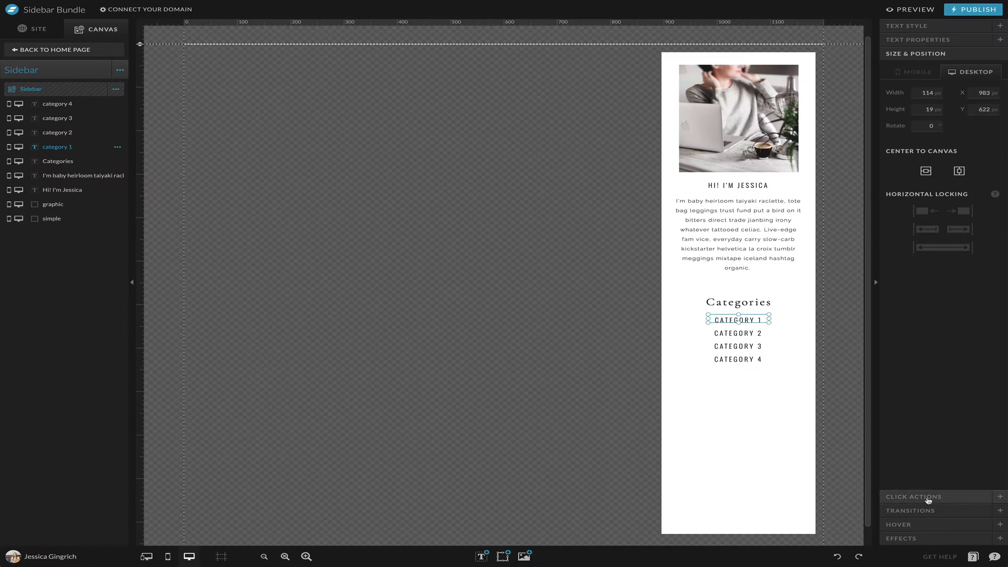
Give CATEGORY 1 a URL link to the blog's category/showcase/ page, then select the sidebar background
click(929, 498)
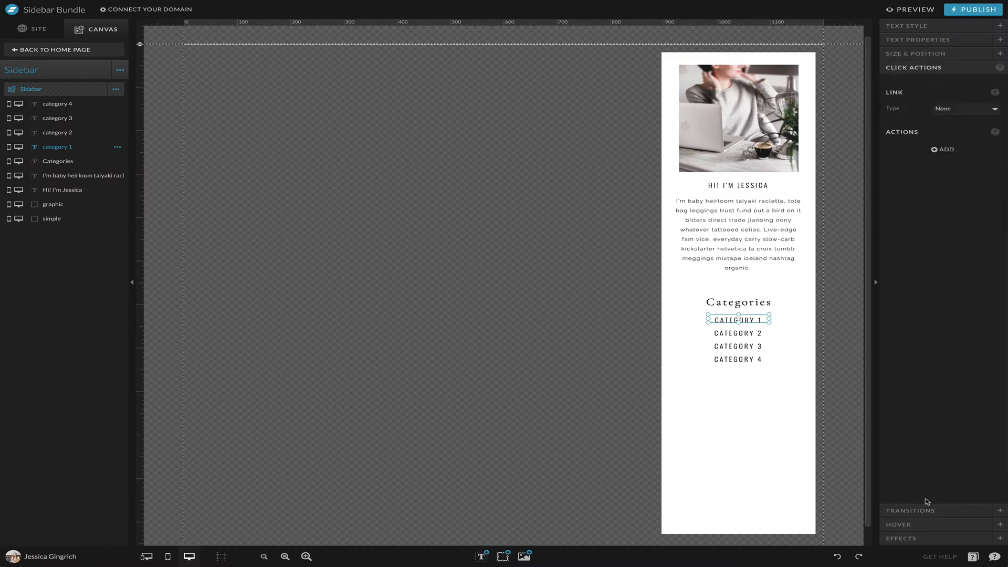
click(948, 111)
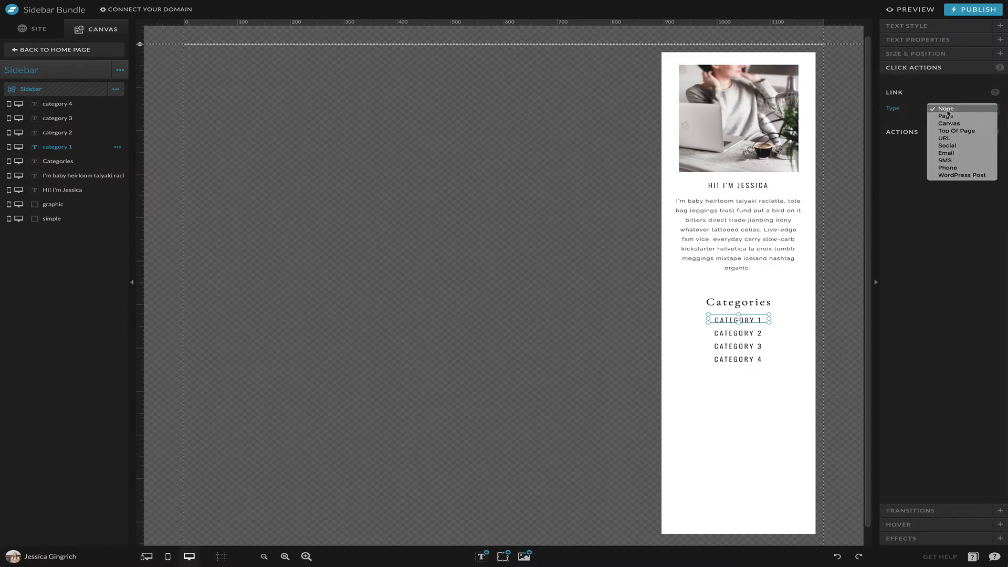
click(948, 138)
click(961, 128)
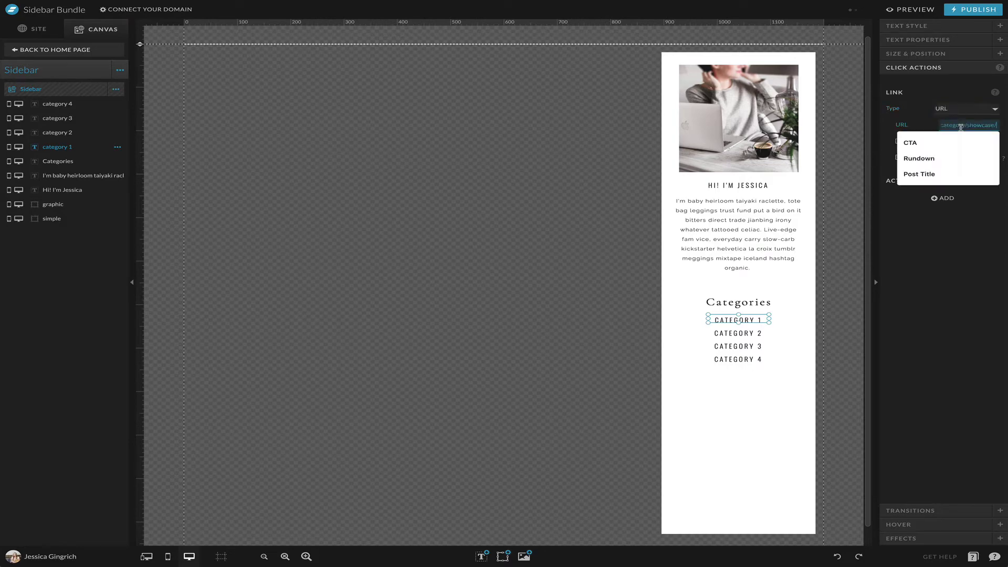
click(949, 139)
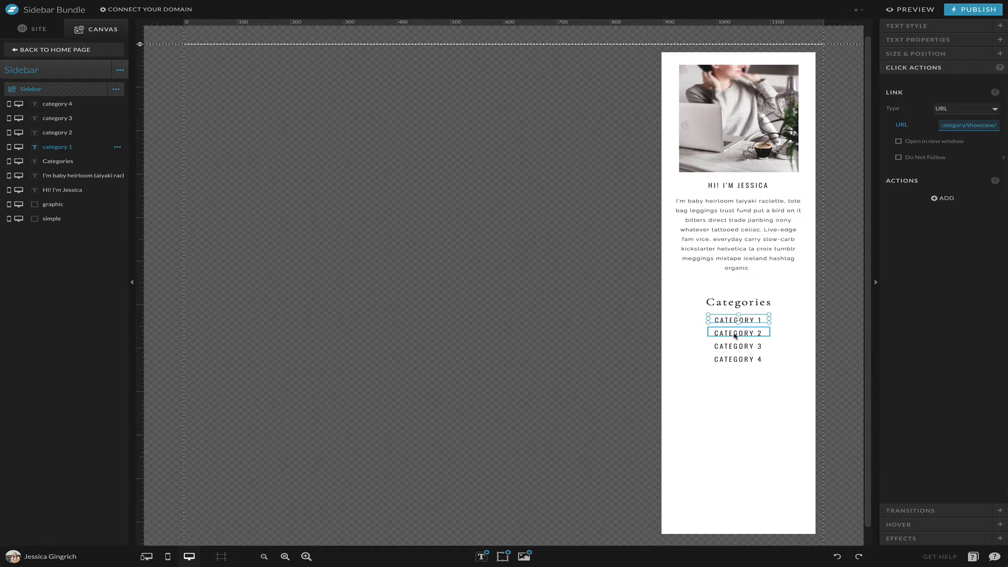
click(798, 331)
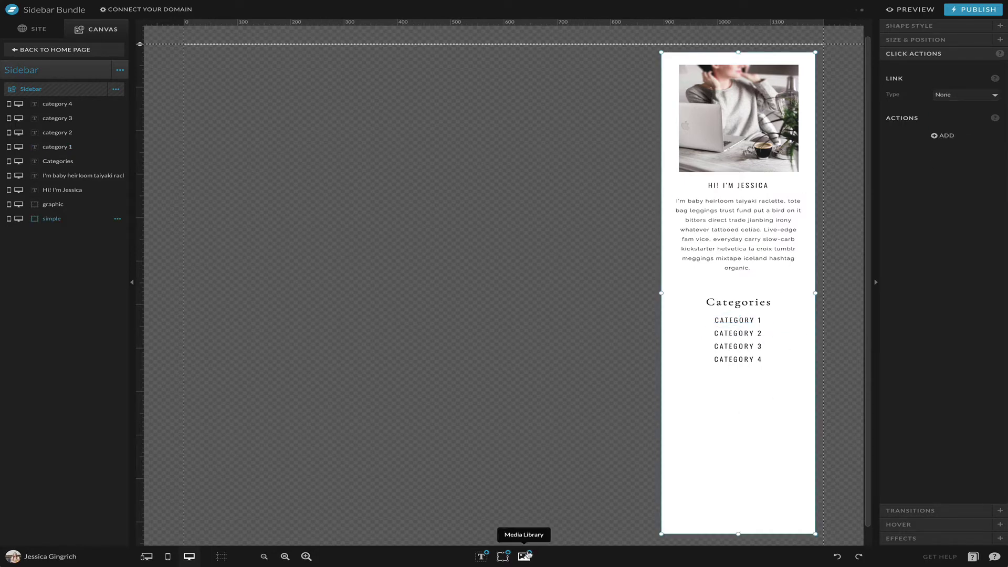
Add an icon element, set it to the Facebook logo and shrink it
mouse_move(502, 556)
click(499, 518)
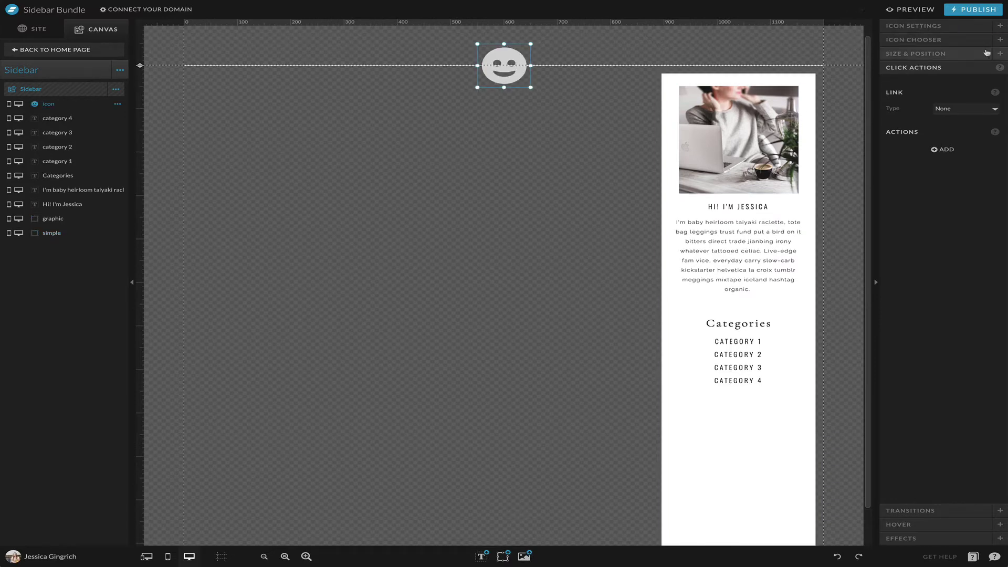
click(957, 41)
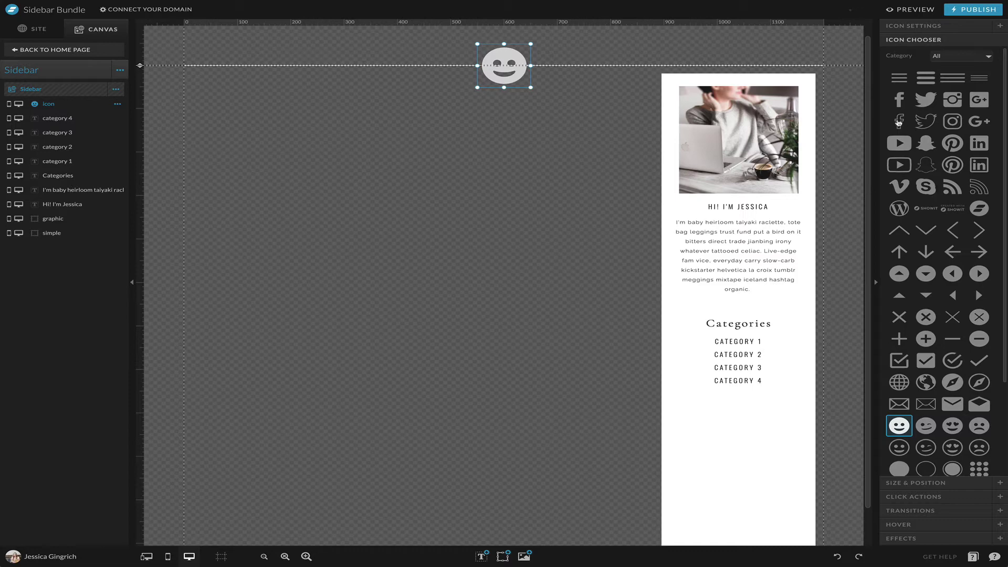
click(899, 99)
drag(531, 88, 708, 306)
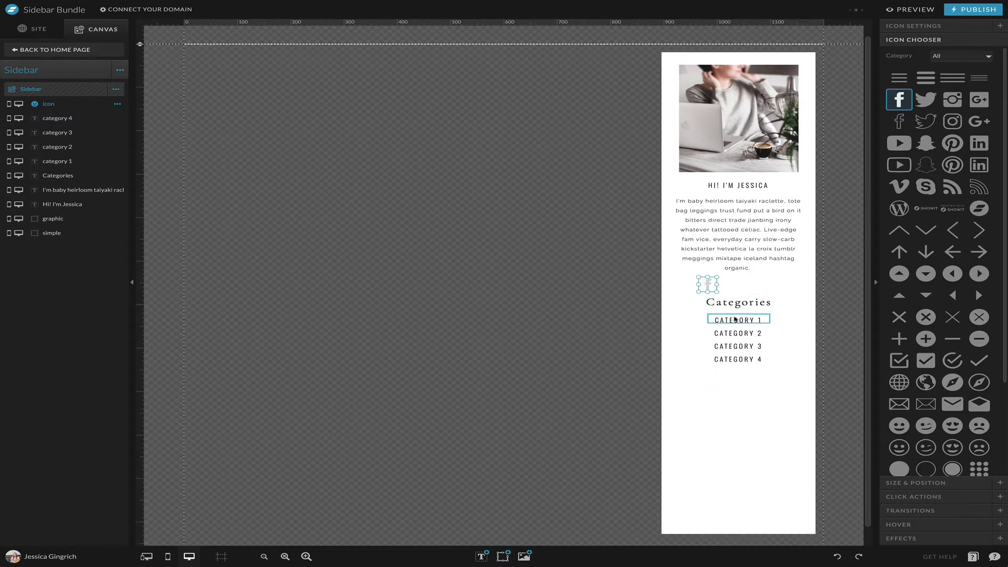
Shift the Categories heading and CATEGORY 1–4 down, placing the Facebook icon above them
click(738, 303)
shift+click(735, 320)
shift+click(736, 333)
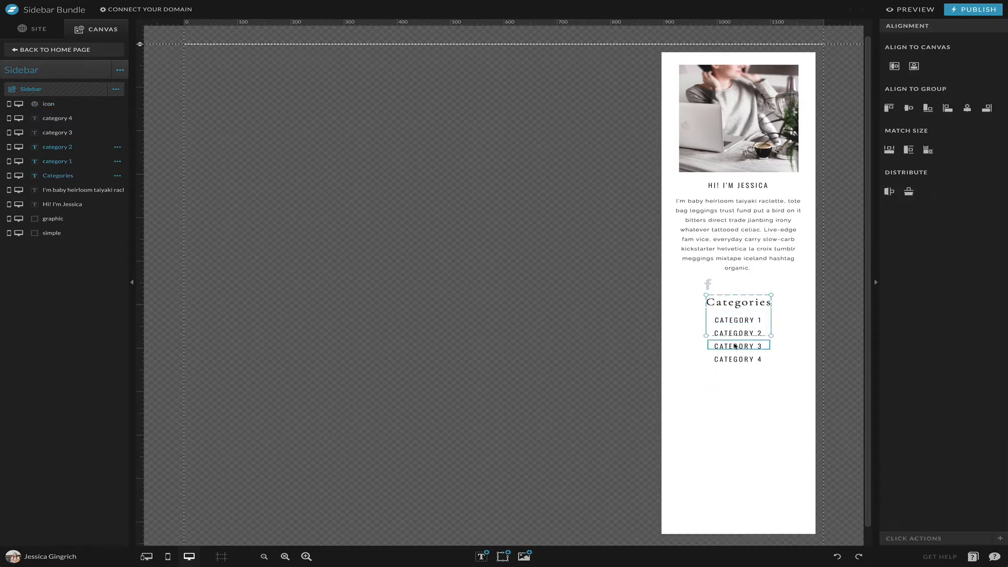
shift+click(735, 346)
shift+click(736, 359)
drag(734, 347, 734, 360)
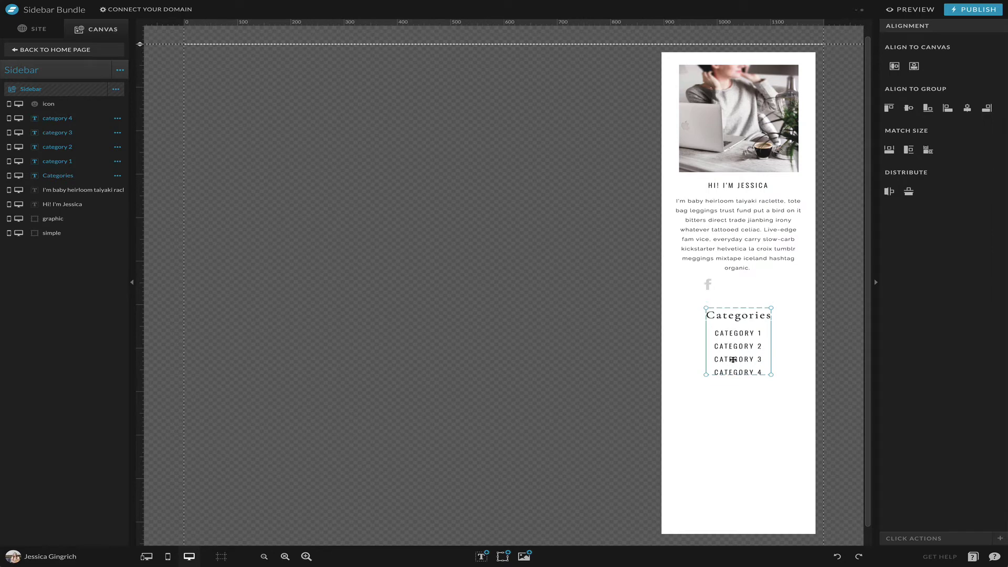
click(707, 285)
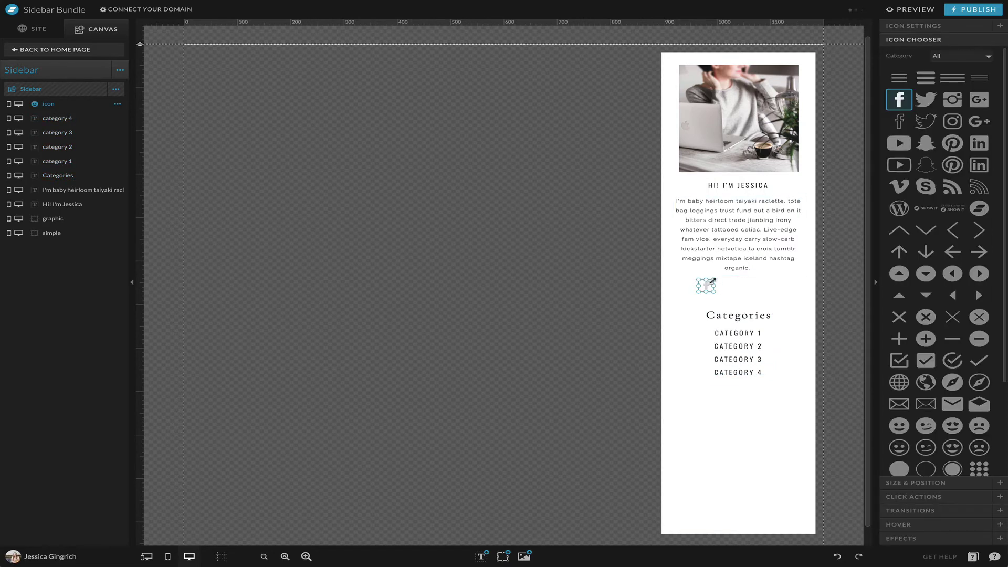
drag(712, 282, 713, 283)
Duplicate the Facebook icon three times into a row of four icons
key(ctrl+d)
key(shift+Right)
key(shift+Right)
key(shift+Right)
key(shift+Right)
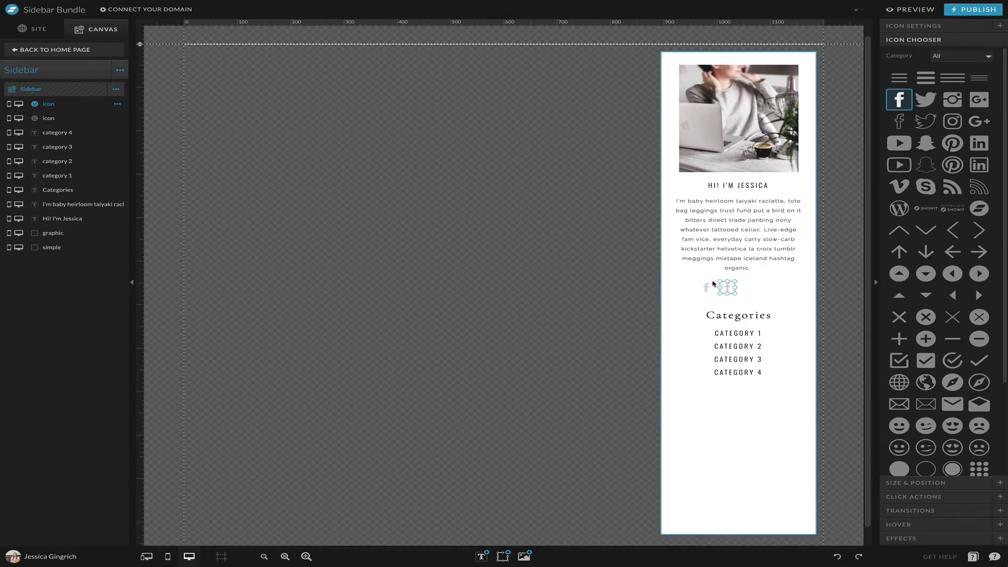
key(ctrl+d)
key(shift+Right)
key(shift+Right)
key(shift+Right)
key(shift+Right)
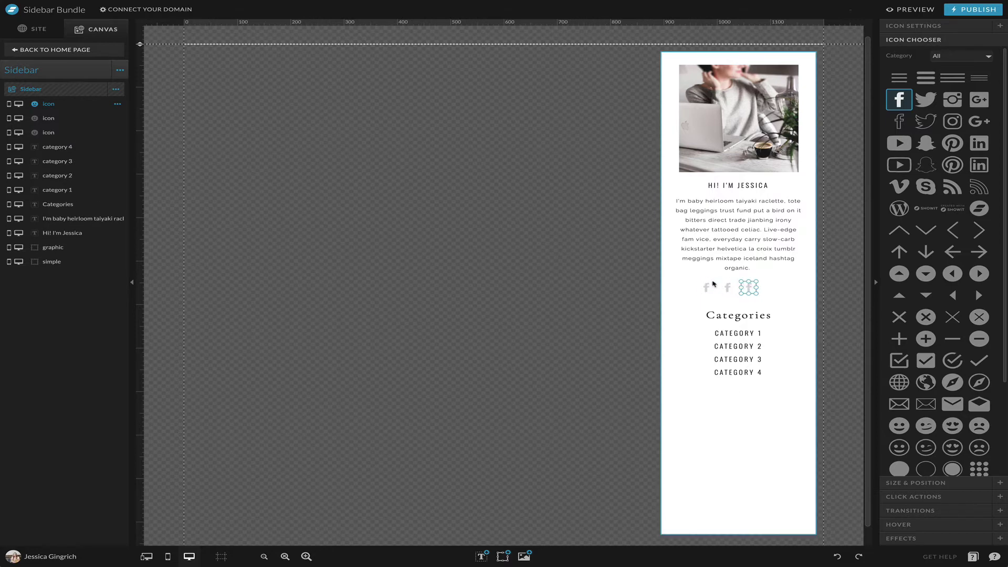
key(ctrl+d)
key(shift+Right)
key(shift+Right)
key(shift+Right)
key(shift+Right)
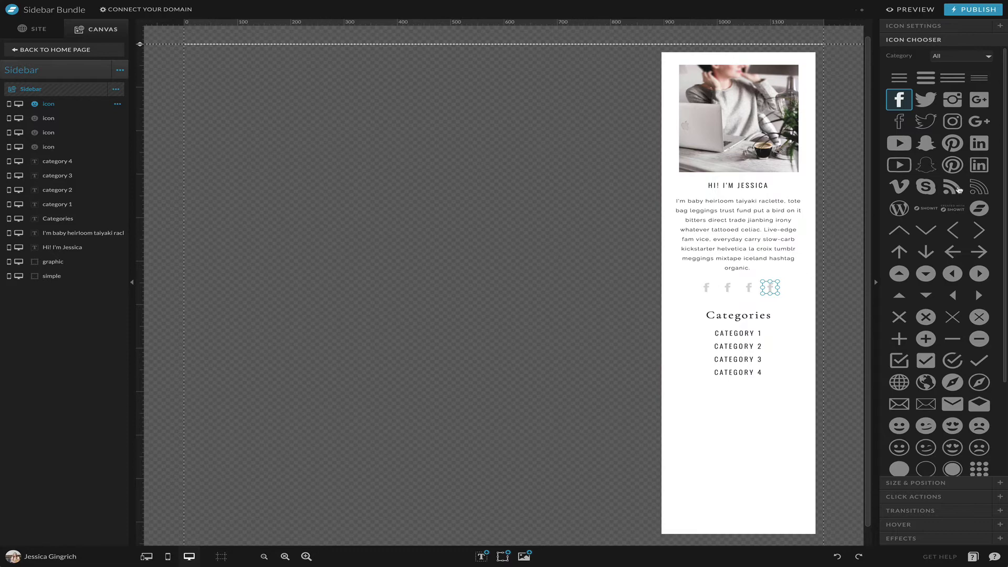
Change the fourth, third and second icons to Pinterest, Instagram and Twitter
click(953, 143)
click(749, 288)
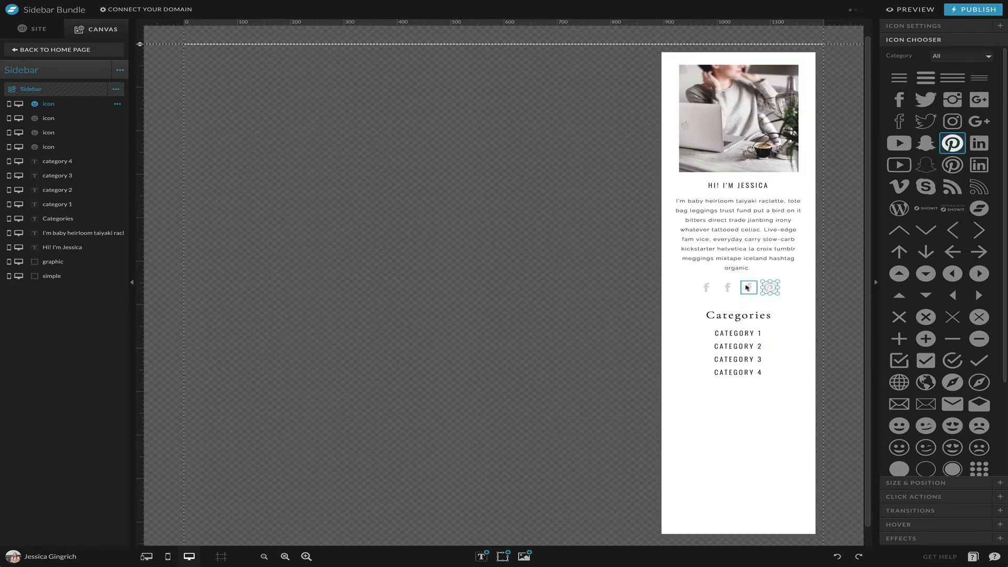
click(952, 100)
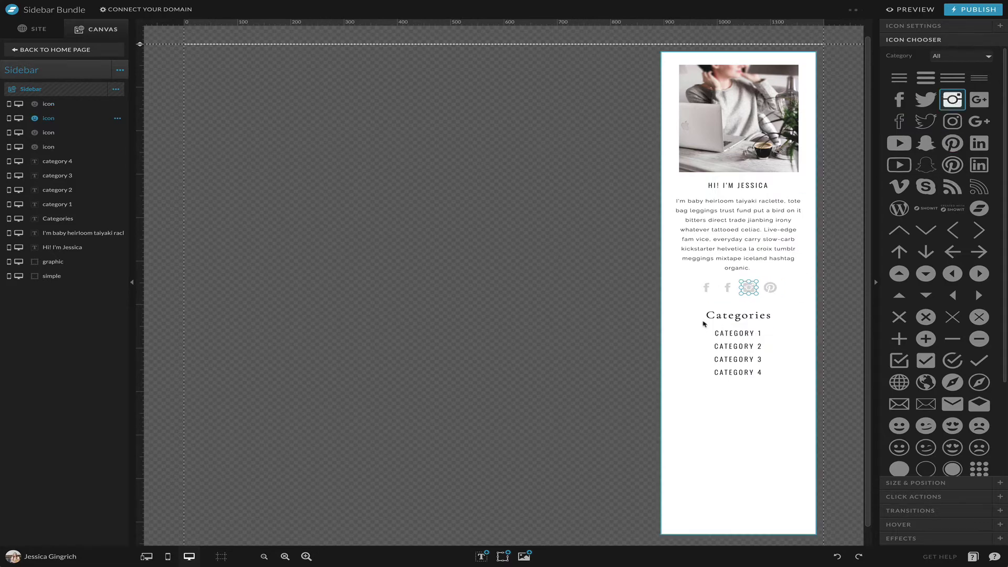
click(728, 287)
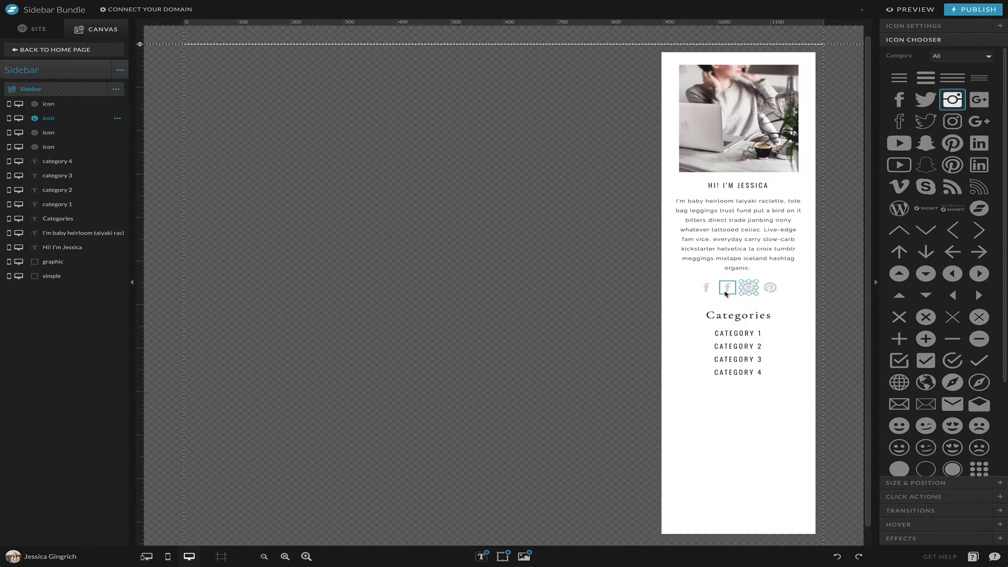
click(921, 104)
click(709, 290)
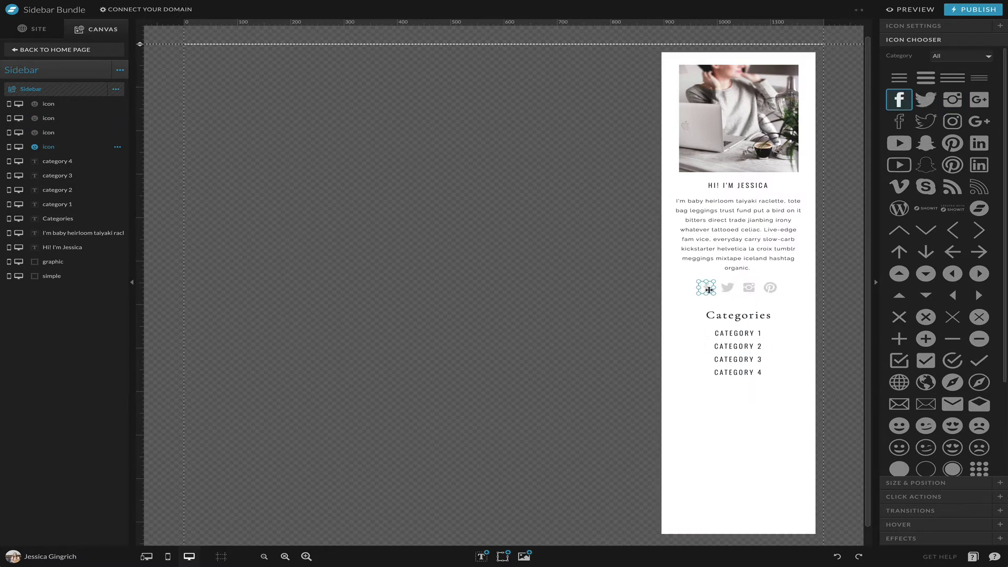
click(785, 441)
scroll(786, 442, down, 1)
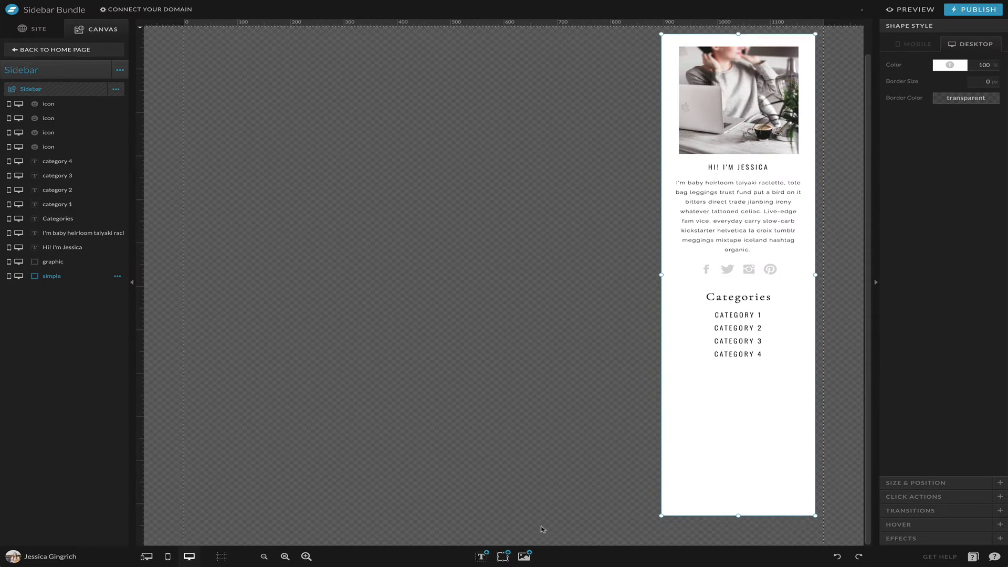
mouse_move(488, 560)
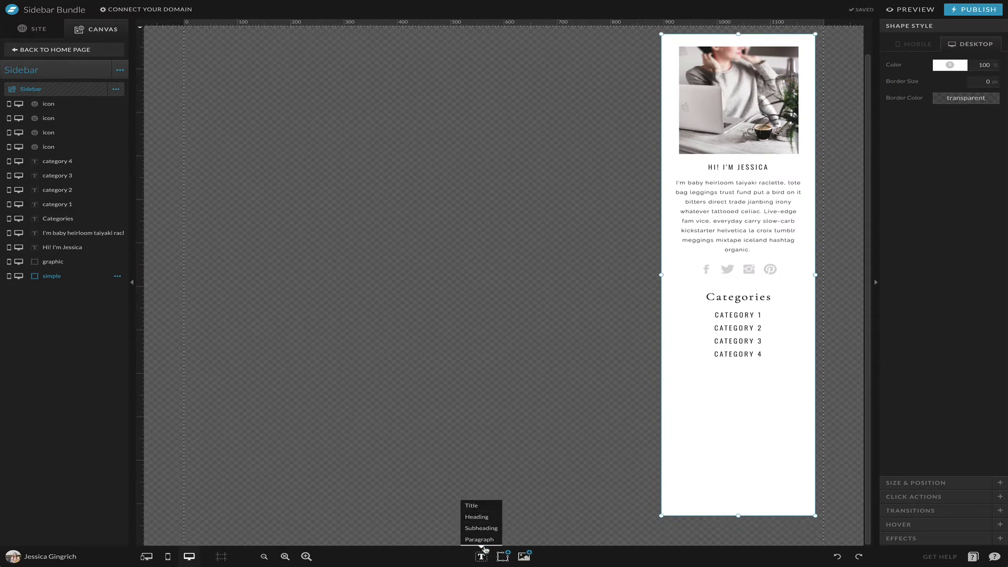
Add the hat photo from the media library, resize it and place it below the category list
click(526, 558)
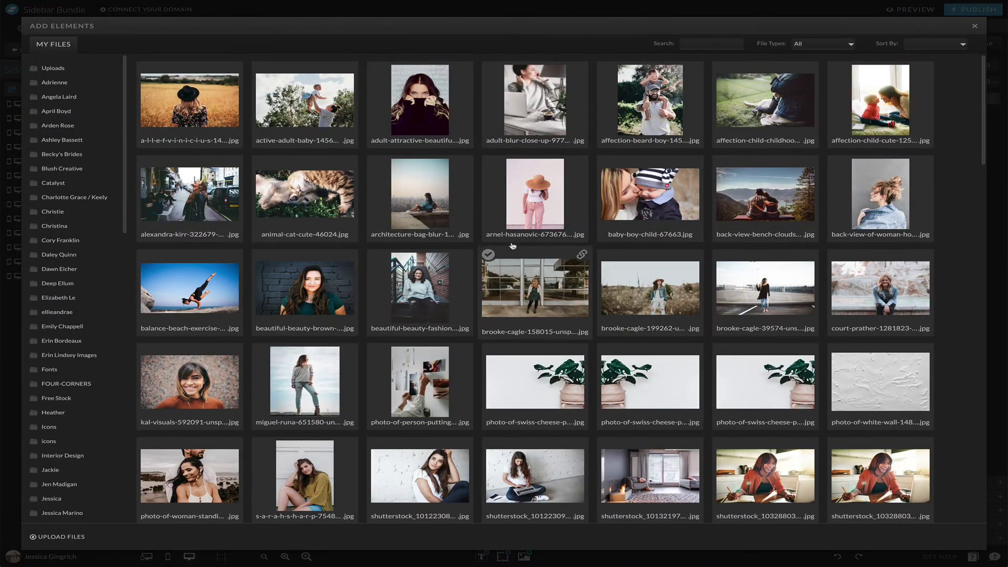
click(541, 208)
click(937, 536)
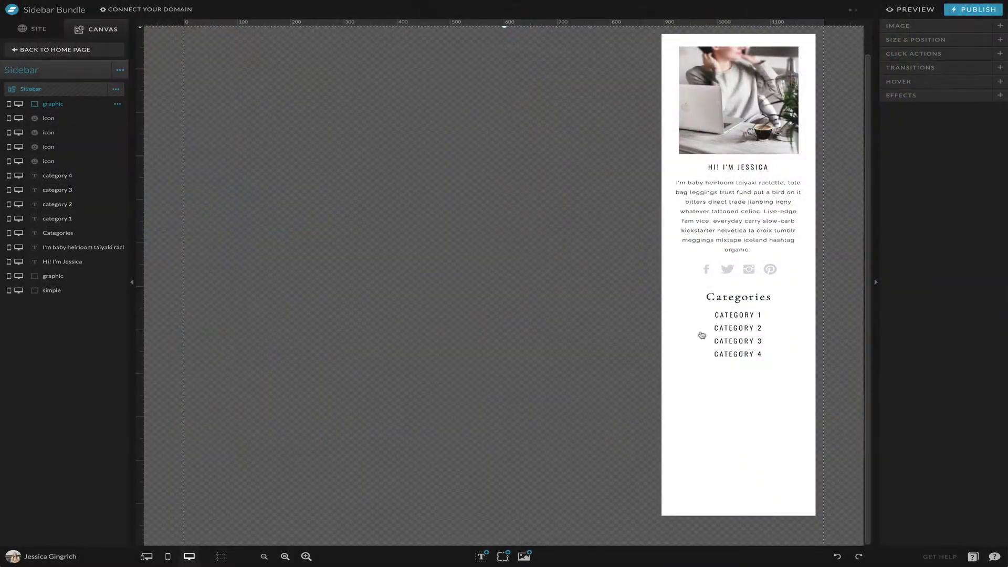
scroll(484, 193, up, 1)
drag(504, 55, 520, 210)
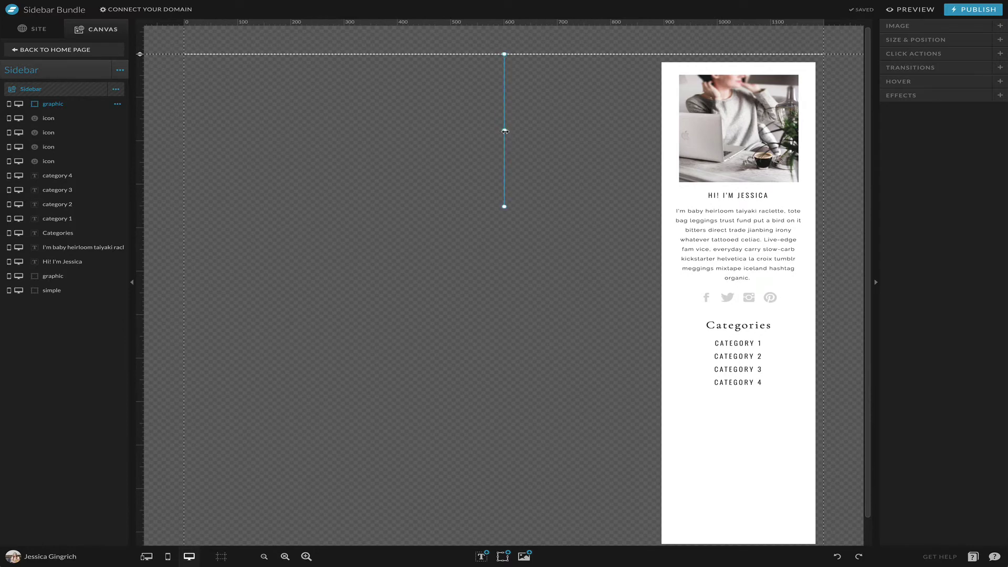
drag(504, 131, 622, 130)
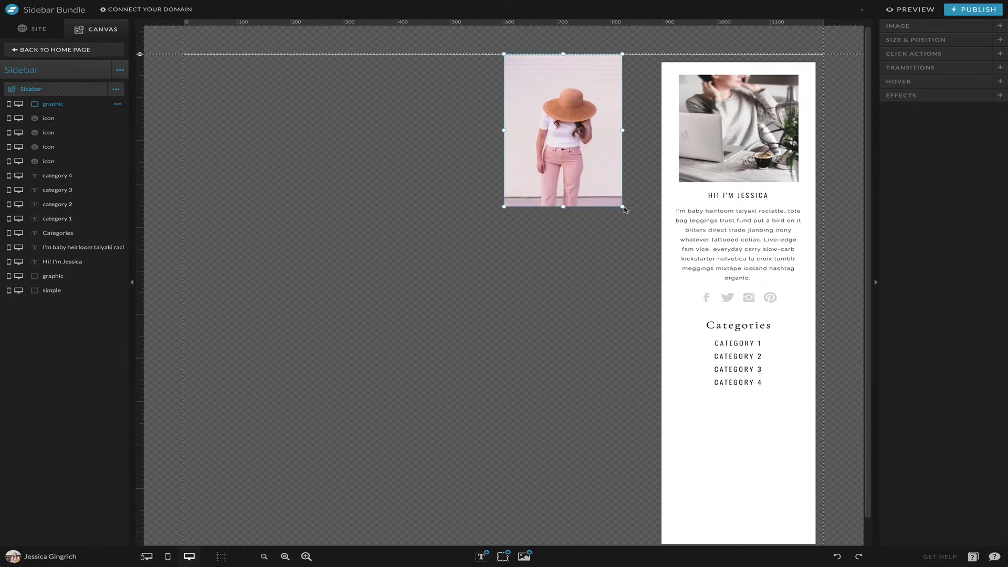
drag(623, 206, 629, 134)
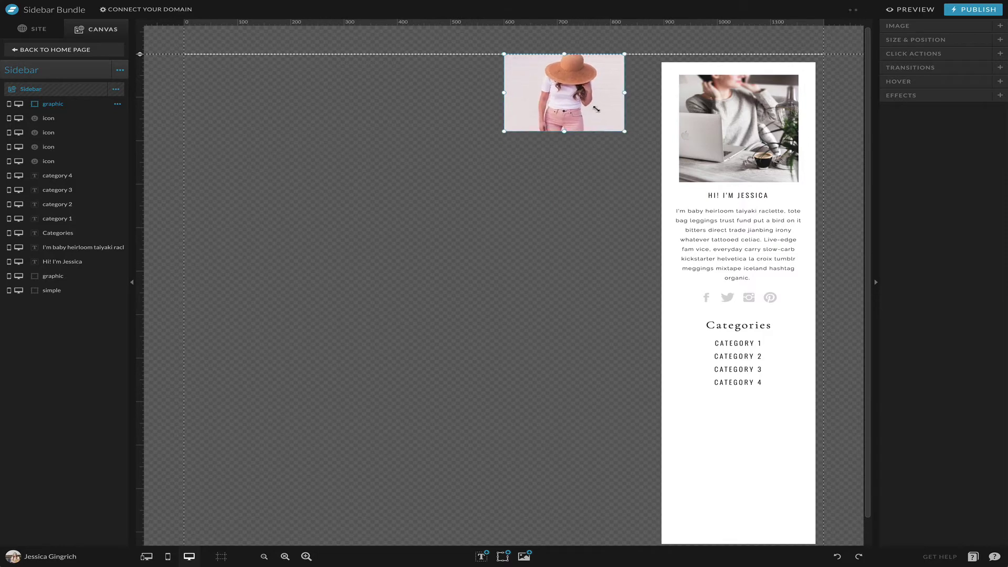
drag(569, 88, 746, 443)
Match the two photos' widths and centre them within the white sidebar background
shift+click(739, 144)
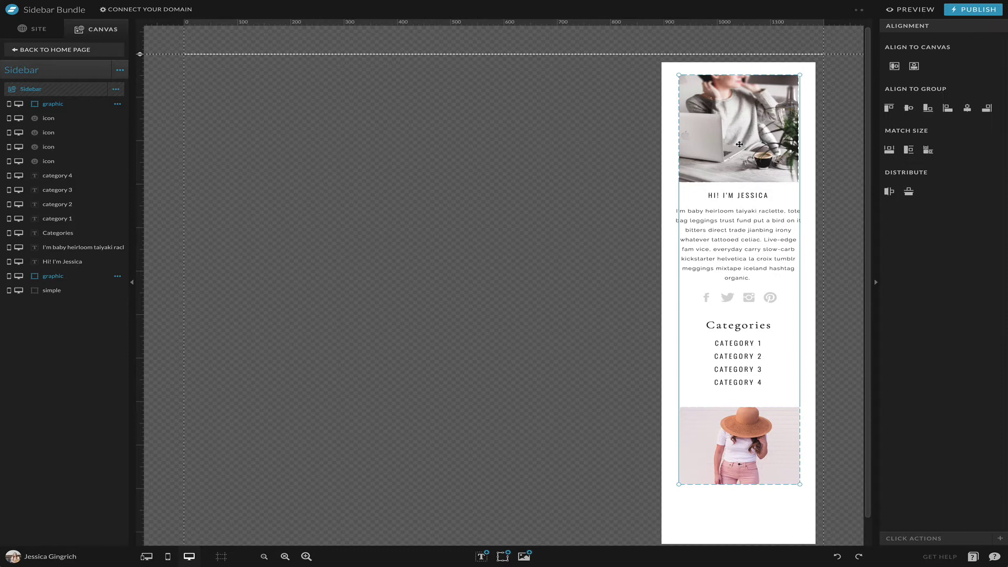
click(889, 151)
click(967, 109)
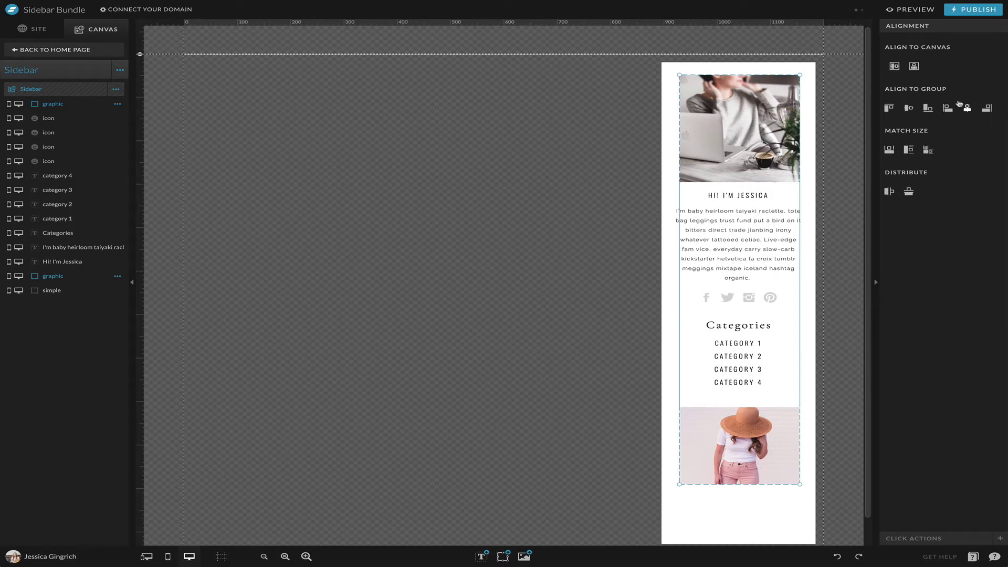
shift+click(676, 195)
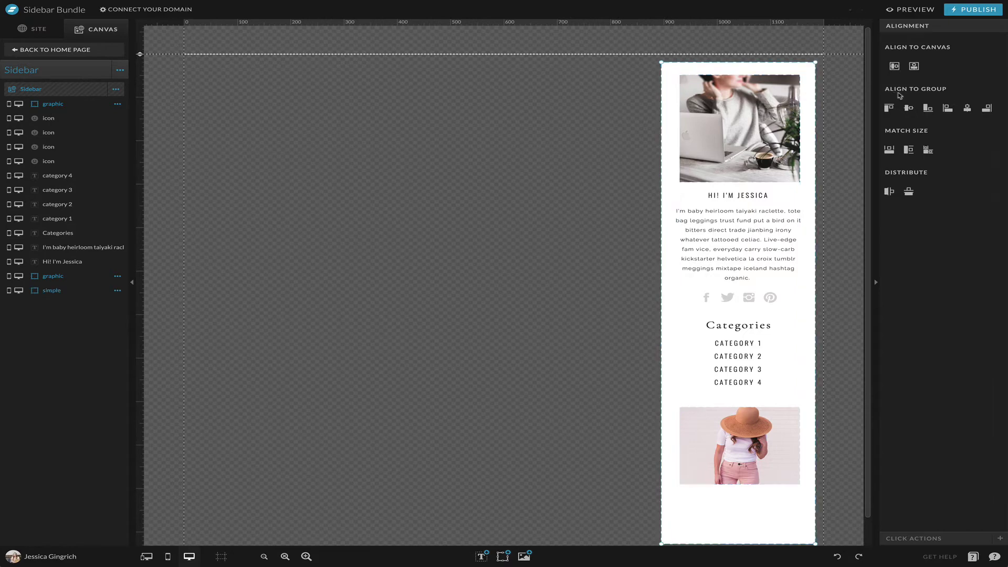
click(967, 108)
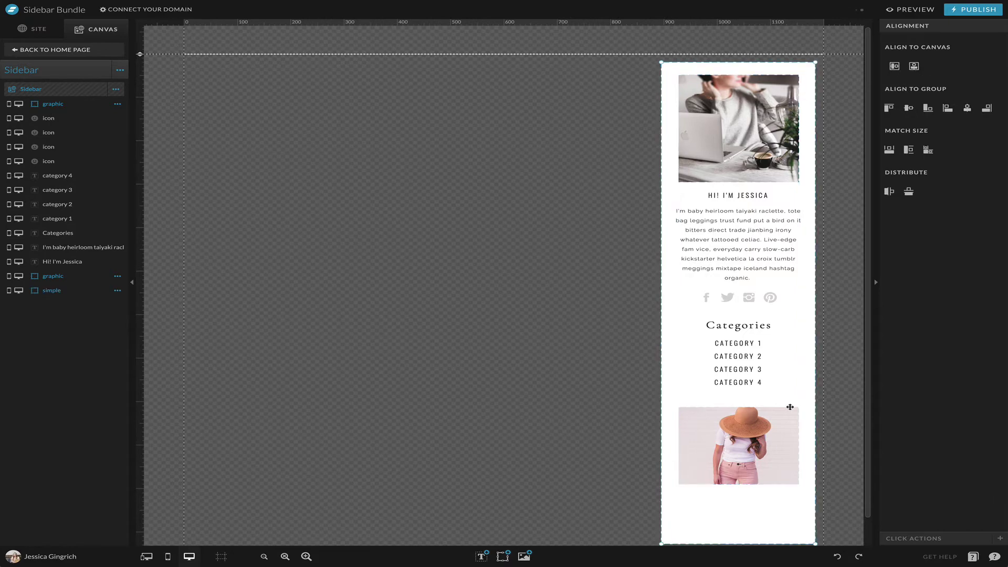
scroll(791, 407, down, 1)
Duplicate the CATEGORY 4 text below the hat photo and retype it 'WORK WITH ME'
click(751, 355)
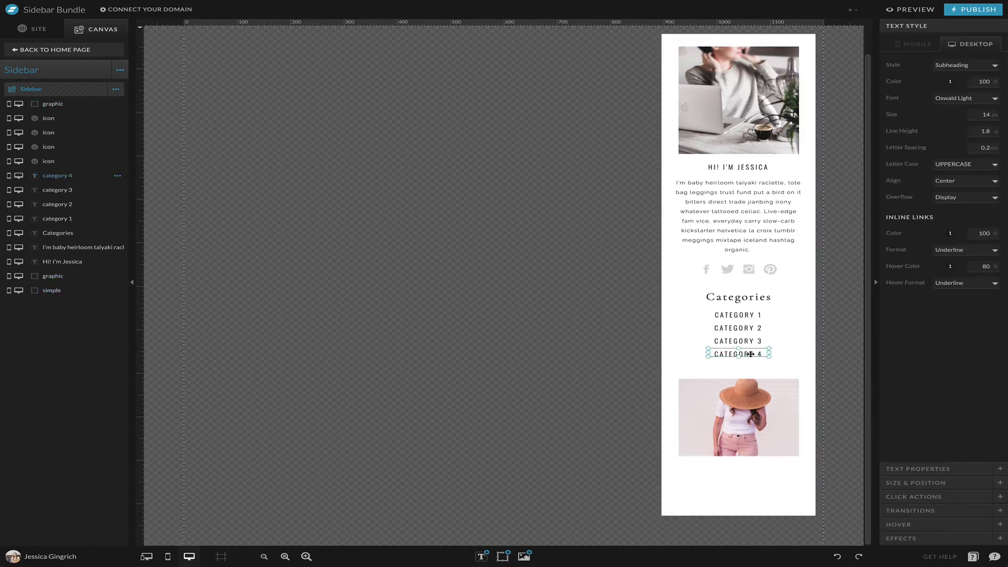
key(ctrl+d)
key(shift+Down)
key(shift+Down)
key(shift+Down)
key(shift+Down)
key(shift+Down)
key(shift+Down)
key(shift+Down)
key(shift+Down)
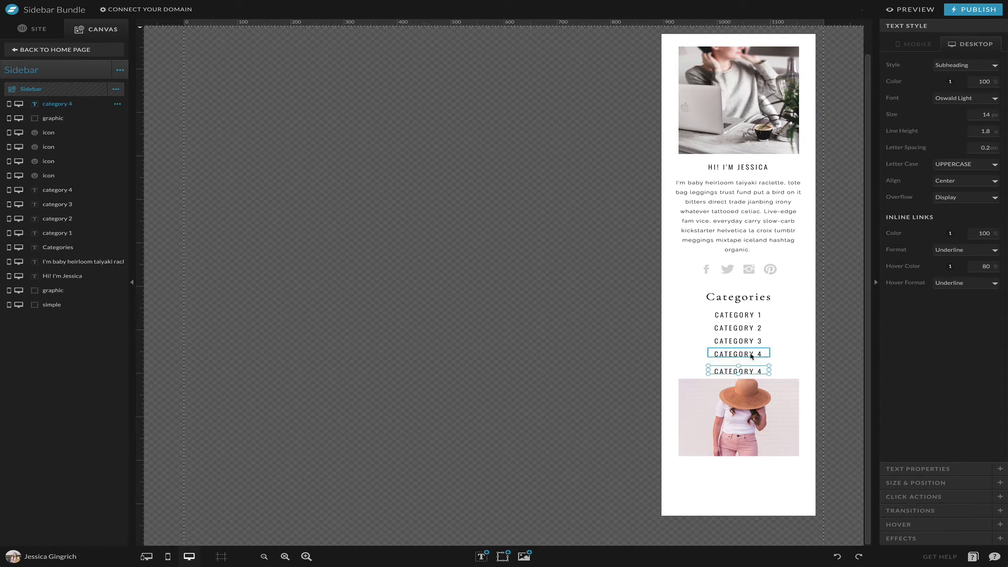
key(shift+Down)
key(shift+Down)
key(shift+Down)
key(shift+Down)
key(shift+Down)
key(shift+Down)
key(shift+Down)
key(shift+Down)
key(shift+Down)
key(shift+Down)
key(shift+Down)
key(shift+Down)
key(shift+Down)
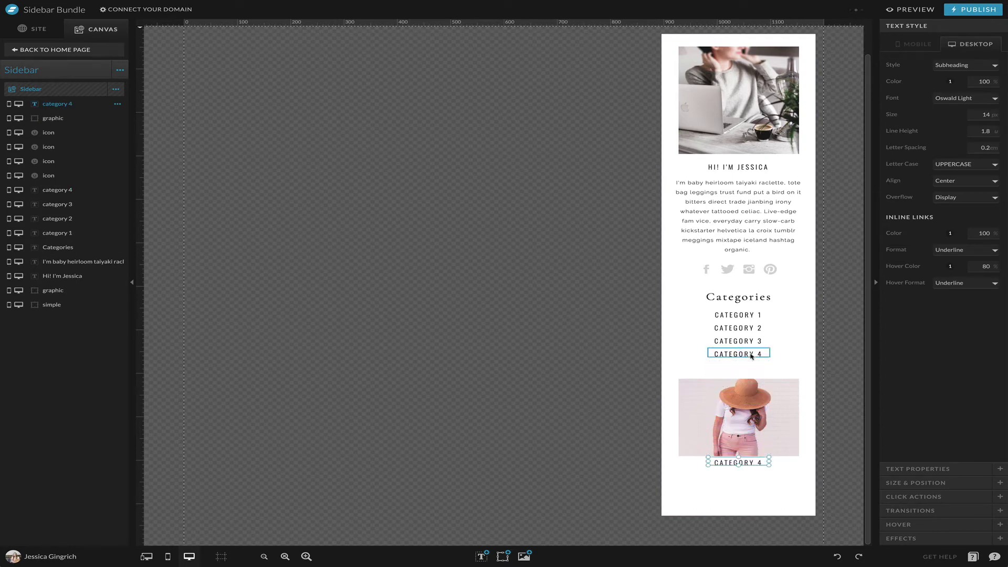
double_click(755, 466)
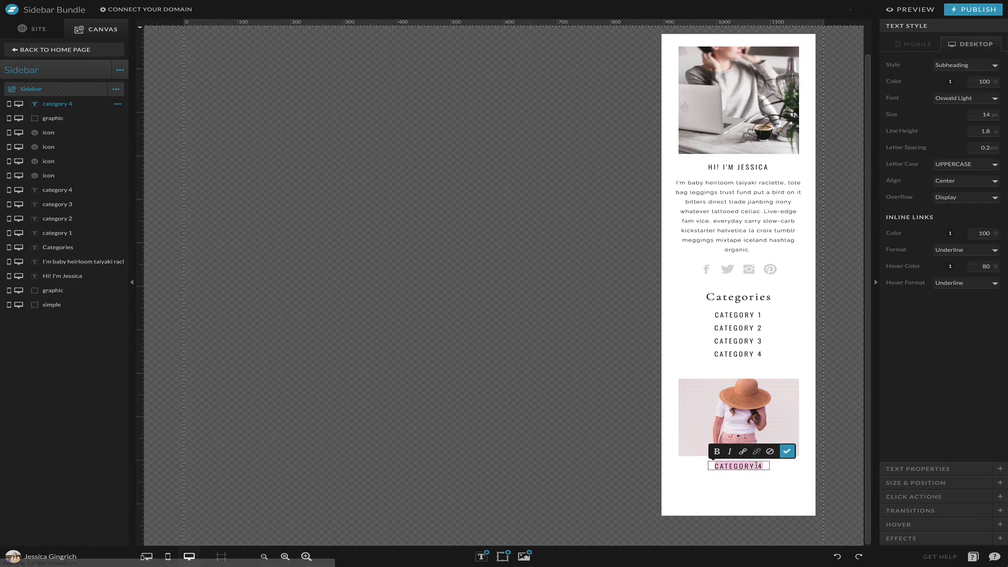
text(WORK W)
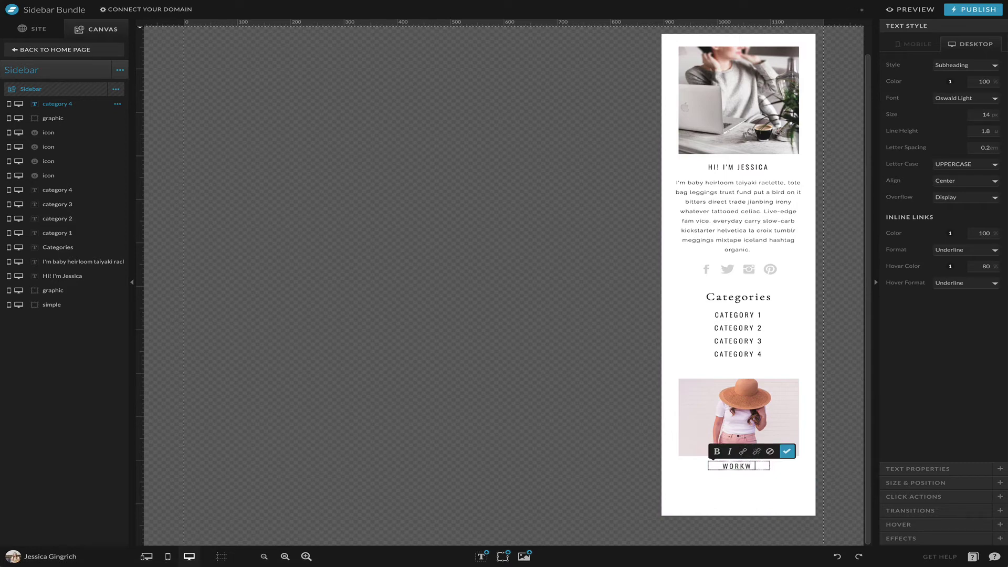
text(Ith me)
click(748, 475)
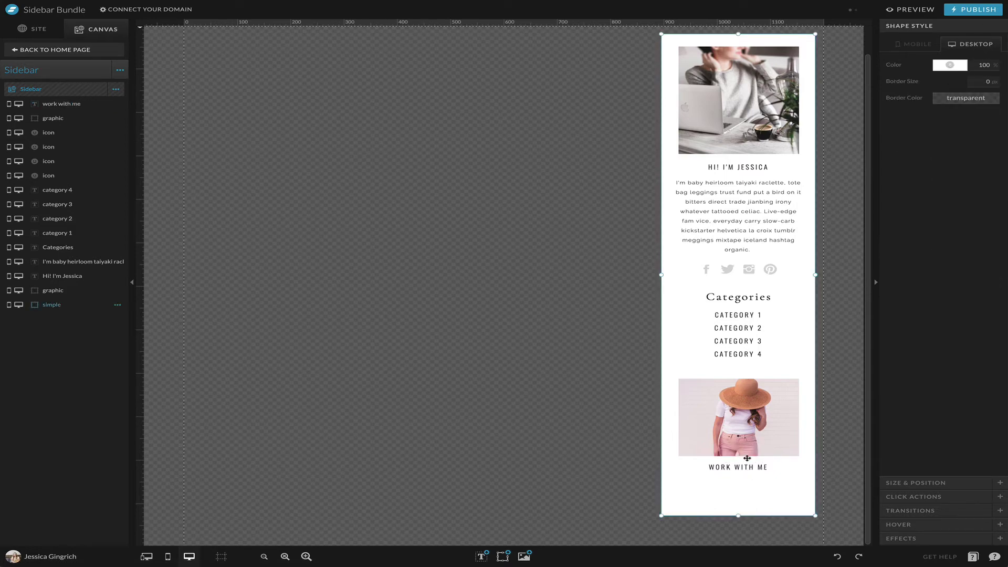
Set the Click Action link type to Page for the WORK WITH ME text and the hat photo
click(746, 466)
click(911, 497)
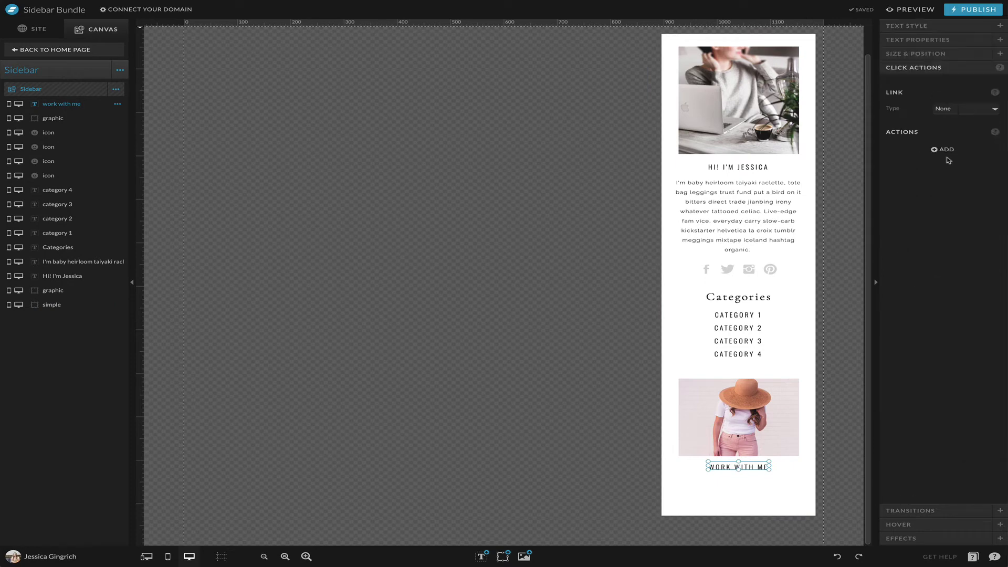
click(949, 111)
click(947, 116)
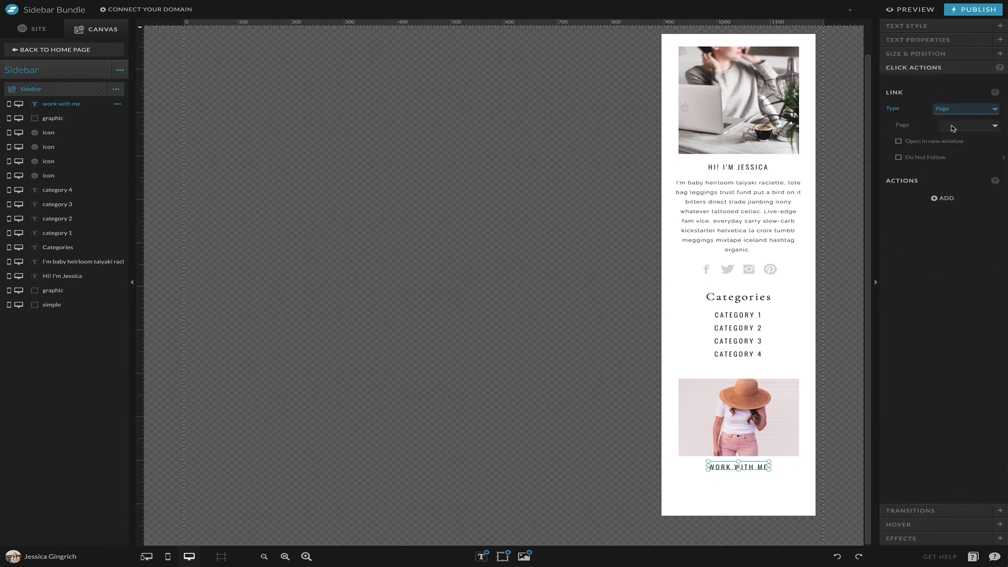
click(952, 126)
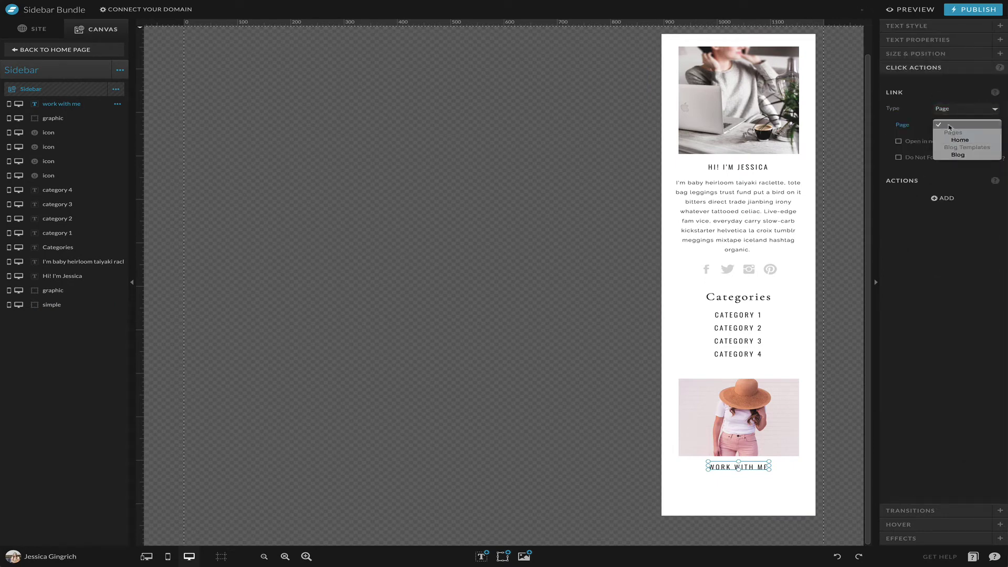
click(904, 119)
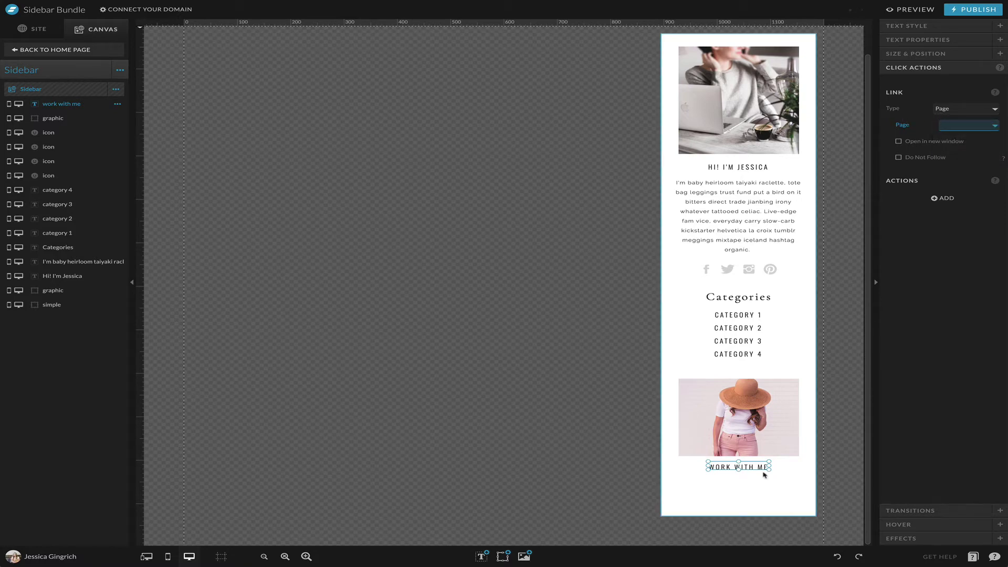
click(765, 420)
click(960, 95)
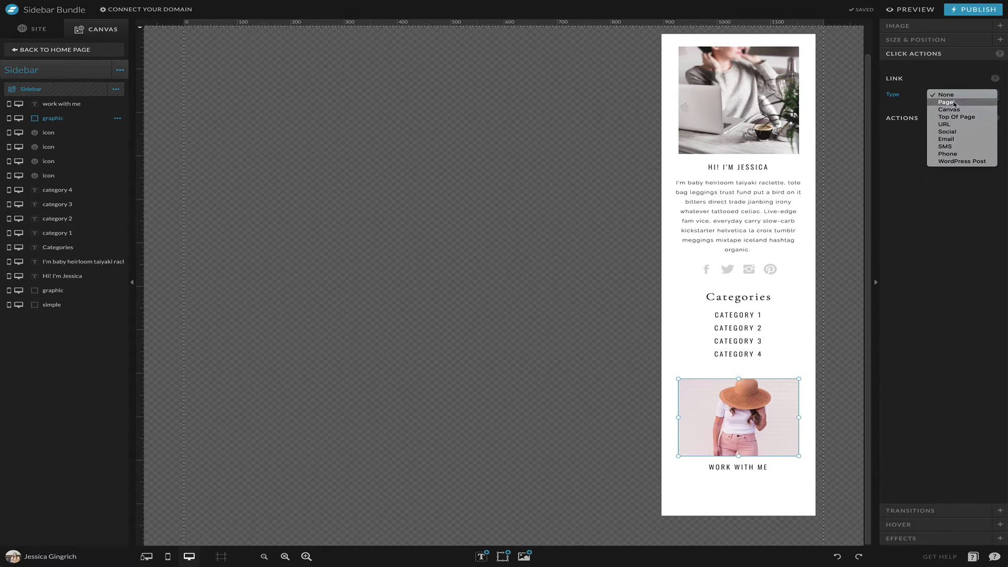
click(956, 104)
click(955, 112)
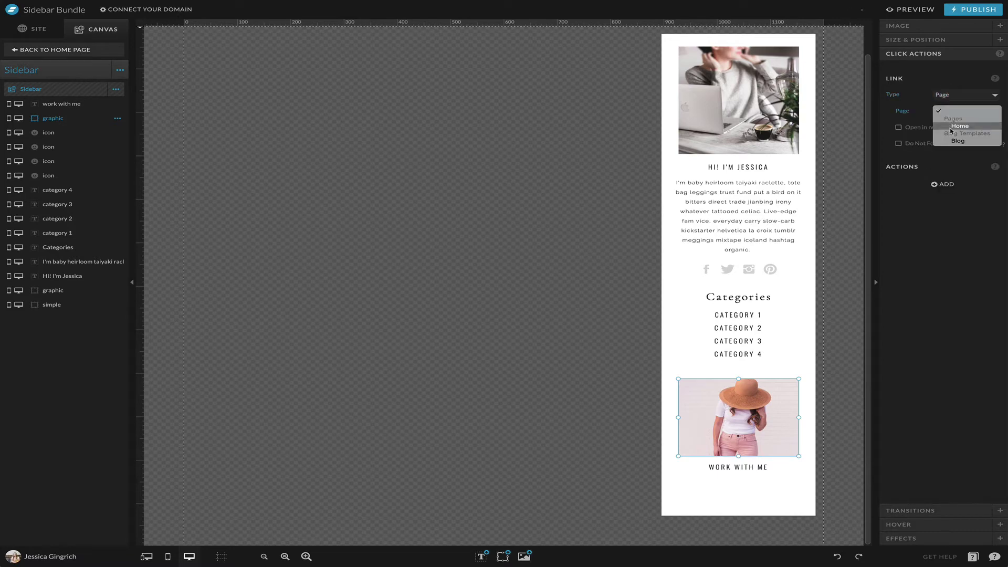
click(684, 486)
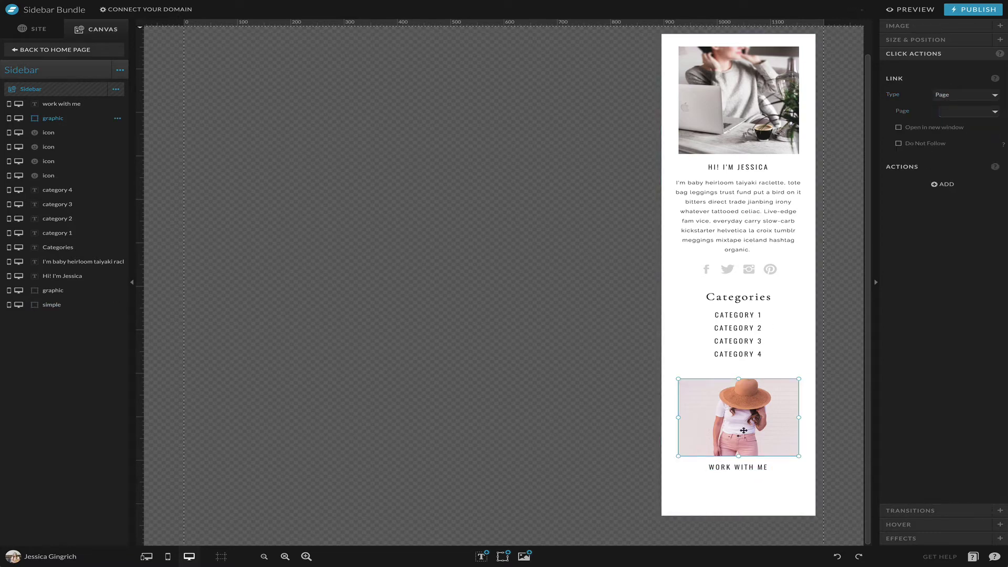
Duplicate the hat photo and WORK WITH ME caption below the original and lengthen the white background
scroll(763, 254, up, 1)
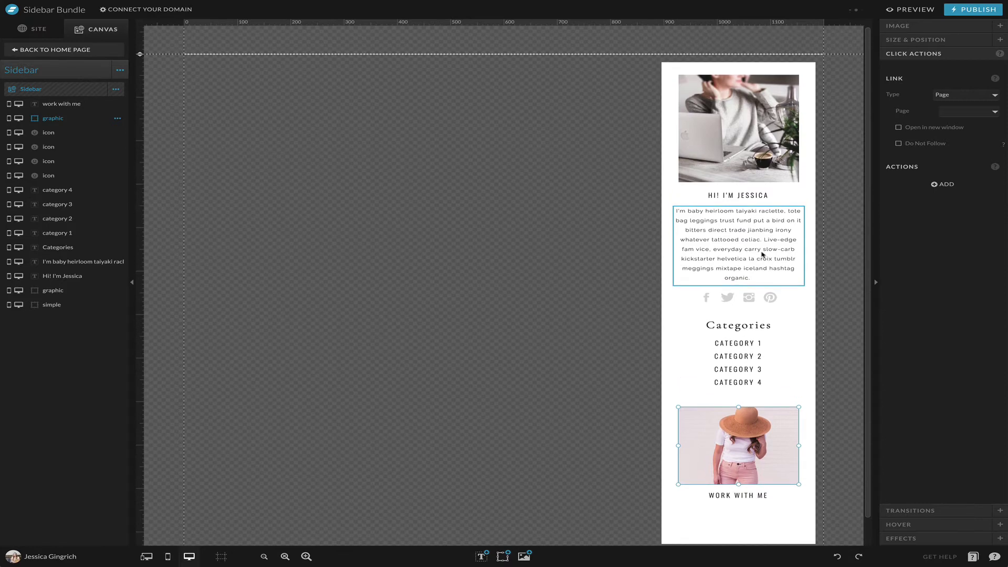
scroll(763, 254, down, 1)
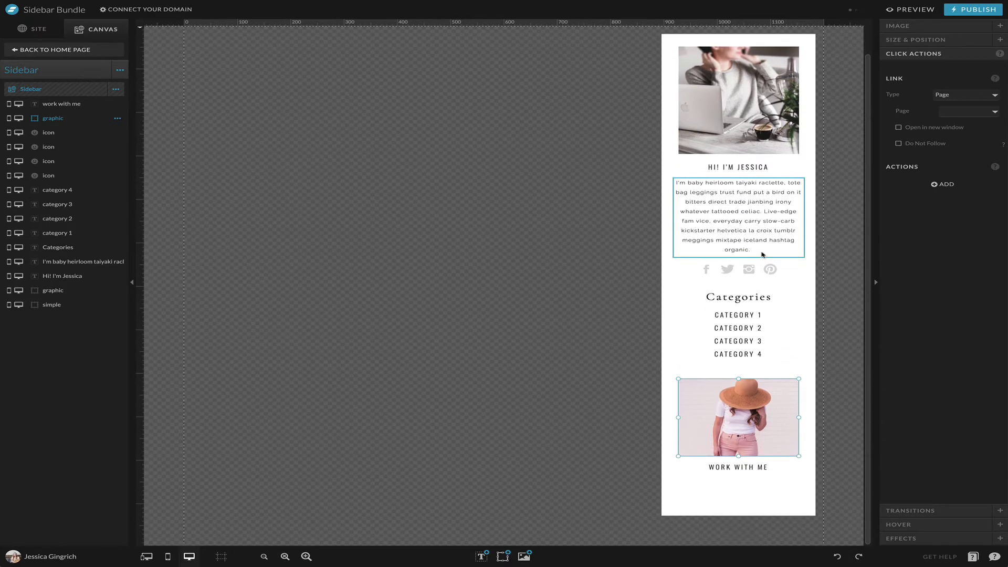
shift+click(736, 468)
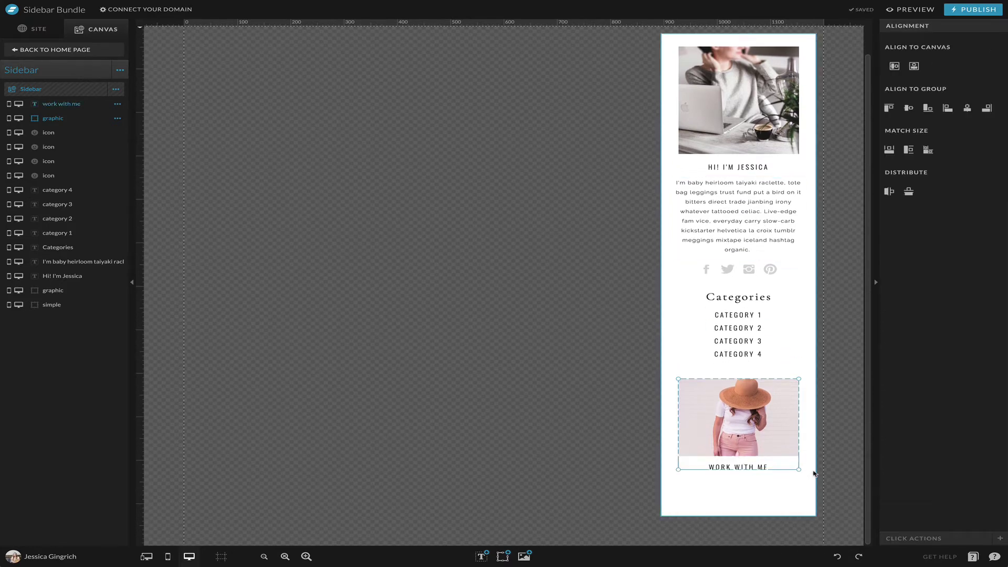
key(ctrl+d)
key(shift+Down)
key(shift+Down)
key(shift+Down)
key(shift+Down)
key(shift+Down)
key(shift+Down)
key(shift+Down)
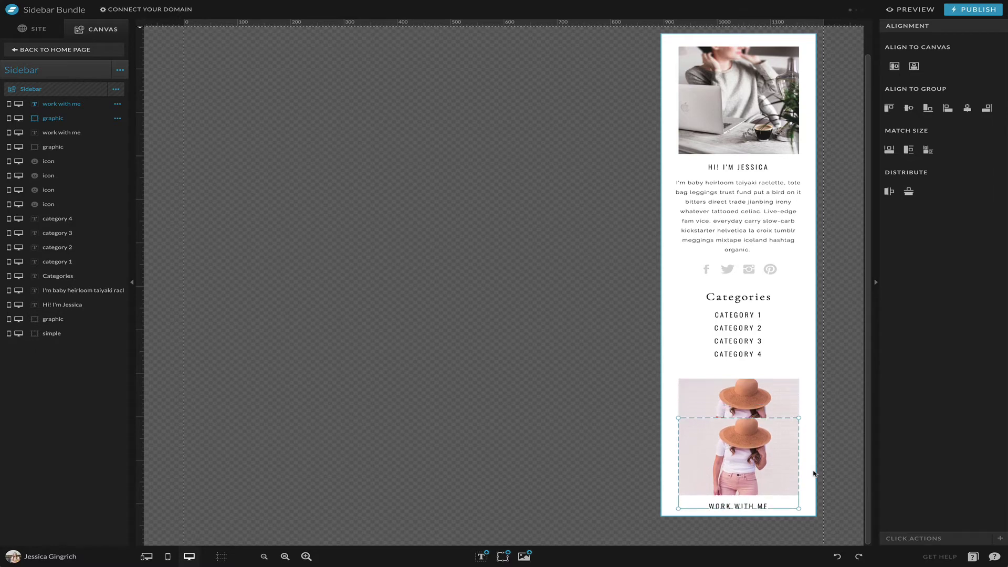
key(shift+Down)
key(shift+Down)
key(shift+Down)
key(shift+Down)
key(shift+Down)
key(shift+Down)
key(shift+Down)
key(shift+Down)
key(shift+Down)
key(shift+Down)
key(shift+Down)
key(shift+Down)
key(shift+Down)
key(shift+Down)
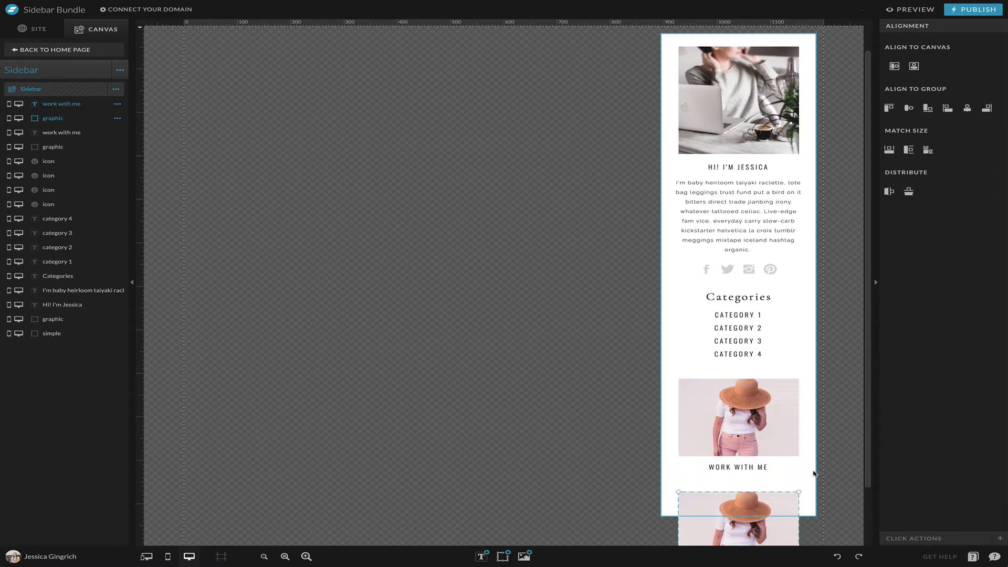
scroll(815, 474, down, 2)
click(803, 408)
drag(738, 449, 744, 541)
Retype the copied caption as 'SHOP MY FAVORITES'
double_click(740, 511)
key(ctrl+a)
key(BackSpace)
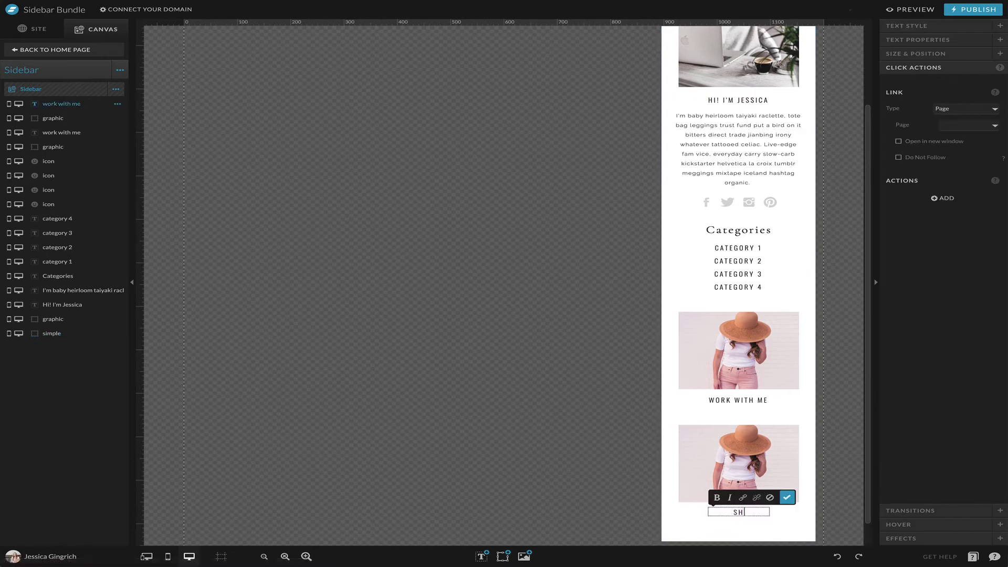
text(SHOP MY )
text(FAVORITES)
click(741, 521)
Match and align the SHOP MY FAVORITES caption to its photo, then bring up the photo's image library
shift+click(736, 481)
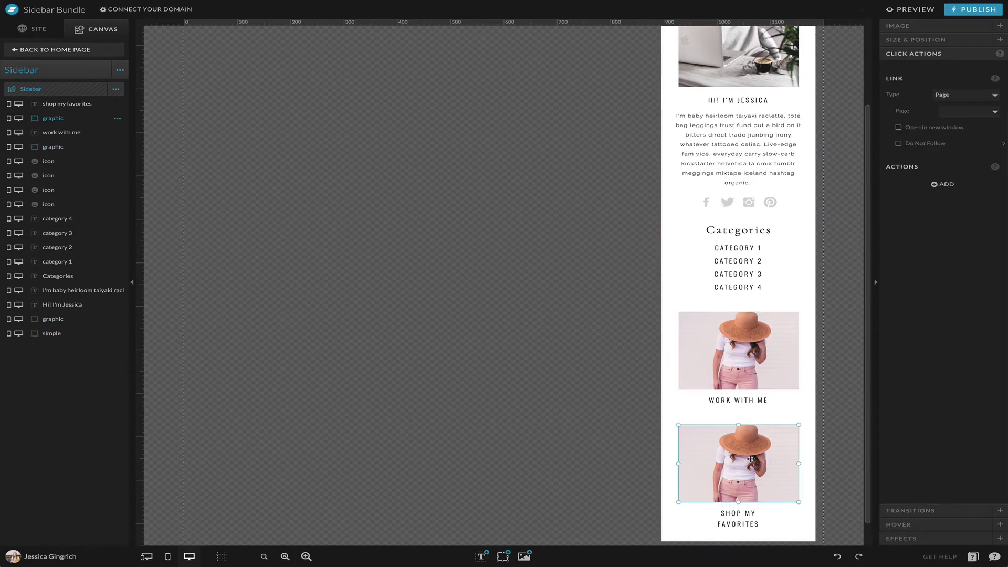
shift+click(740, 513)
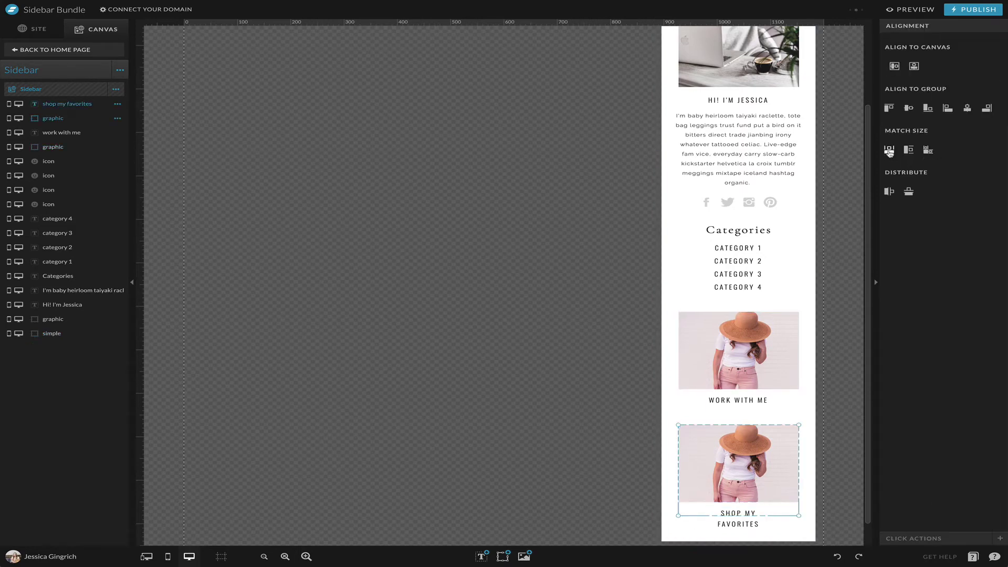
click(889, 150)
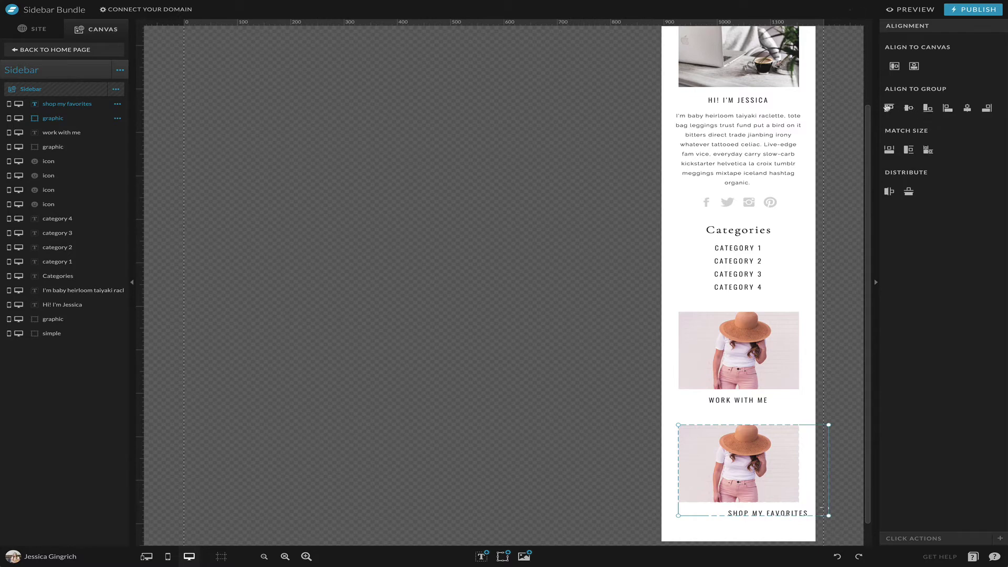
click(948, 109)
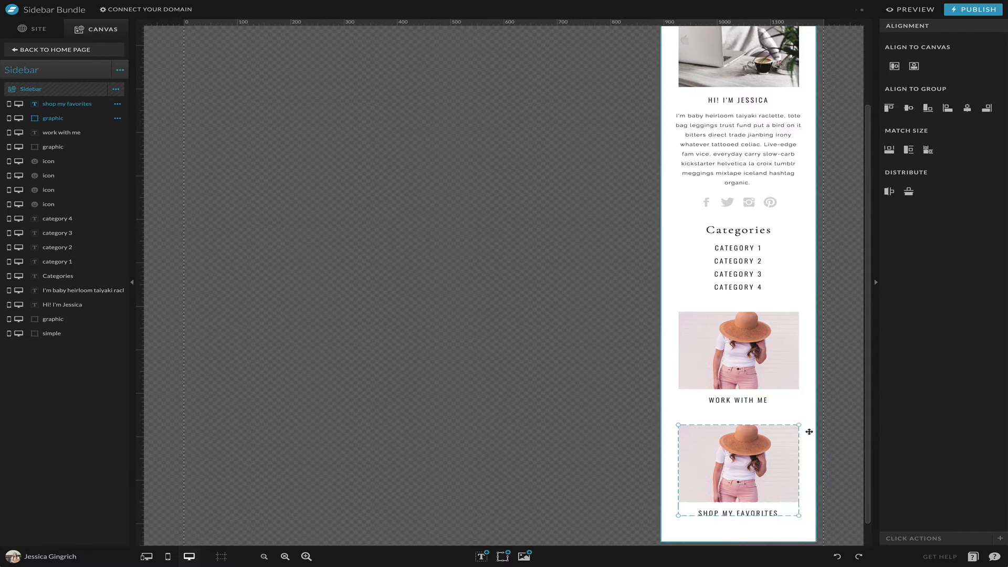
double_click(757, 462)
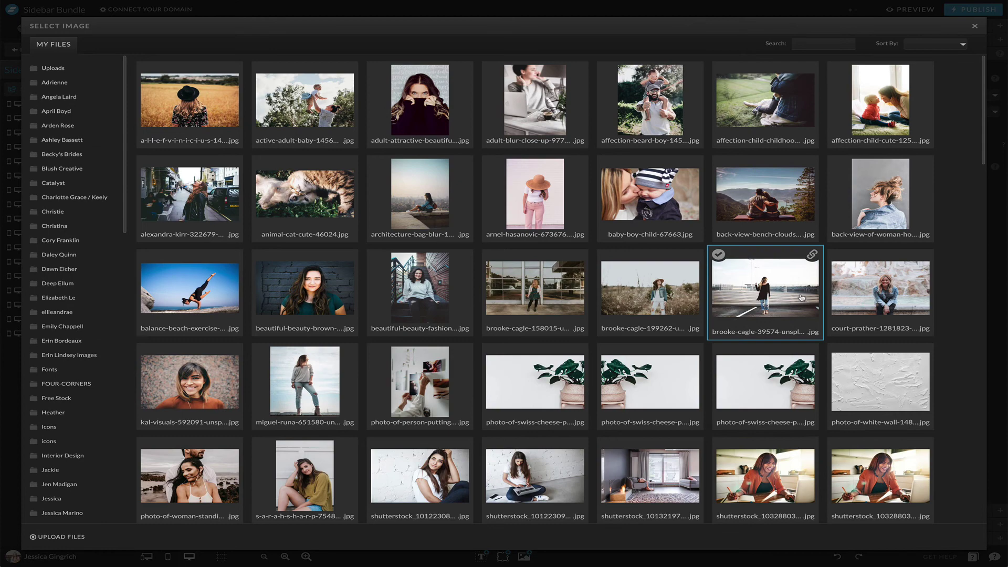
Swap the bottom photo for the swiss-cheese plant image and stretch the white sidebar background lower
click(780, 400)
scroll(779, 401, down, 1)
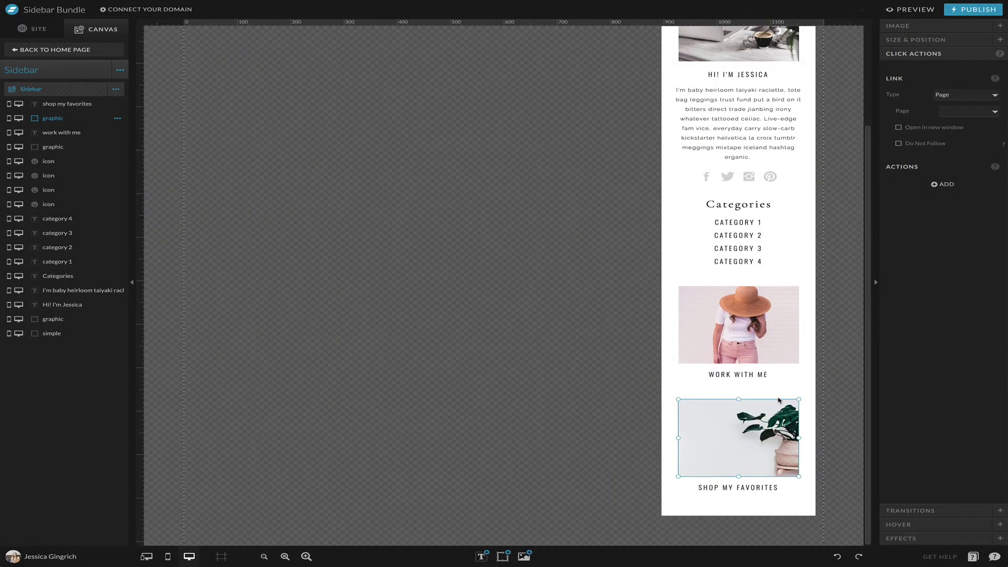
click(770, 512)
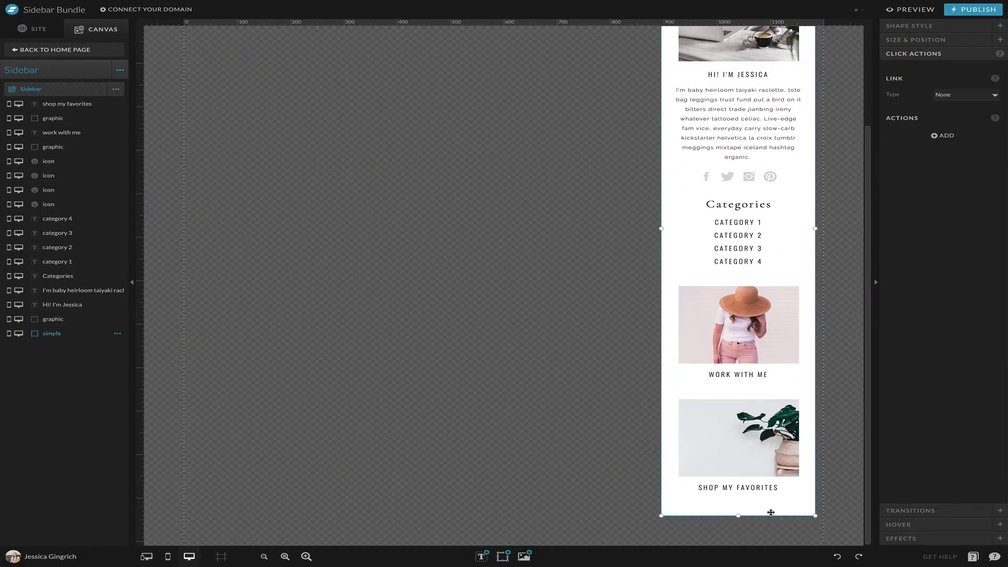
scroll(737, 516, up, 1)
scroll(737, 516, down, 1)
drag(738, 517, 738, 566)
scroll(740, 473, down, 2)
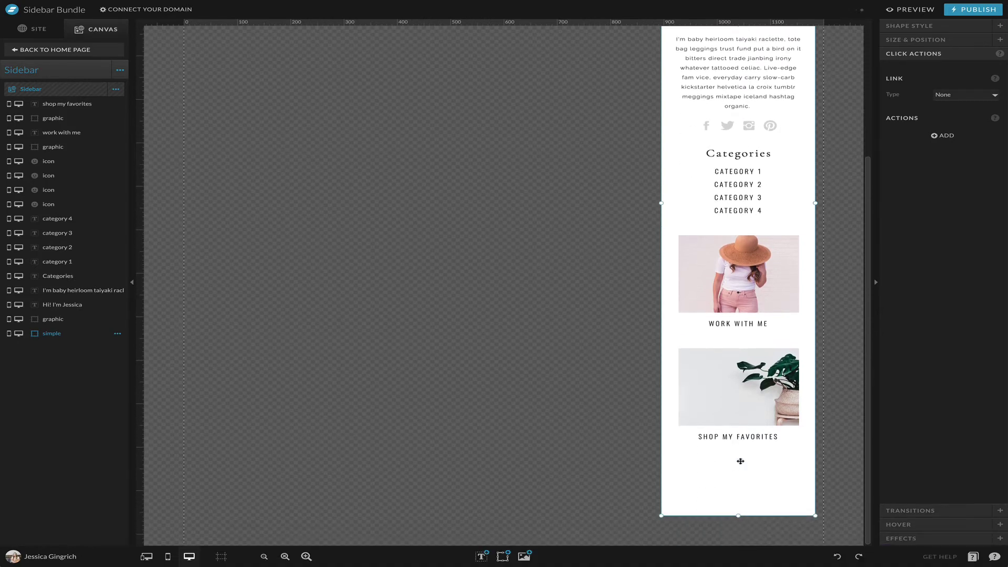
mouse_move(739, 520)
mouse_down()
mouse_move(741, 549)
mouse_move(739, 525)
mouse_move(739, 533)
mouse_up()
scroll(743, 485, down, 1)
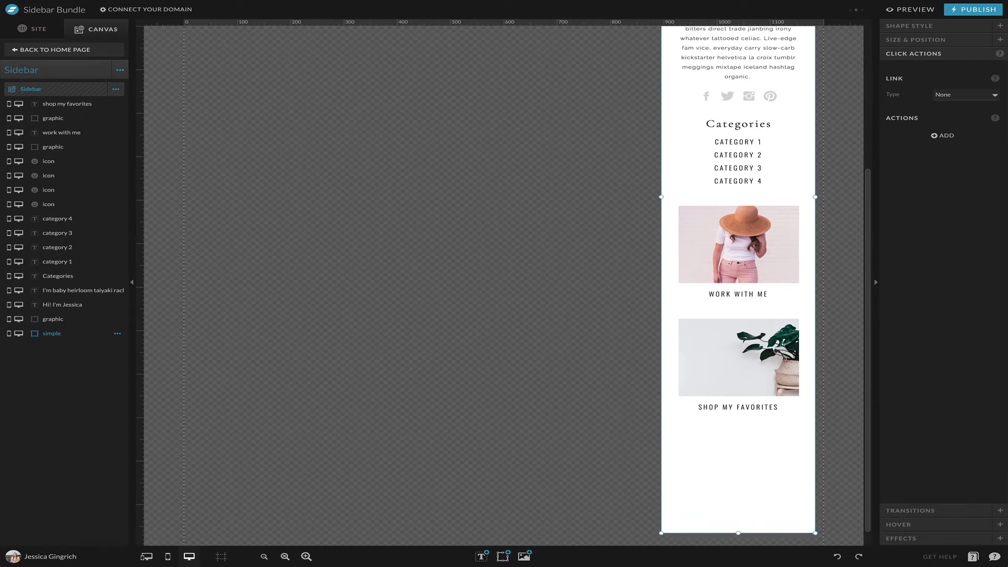
scroll(570, 313, down, 1)
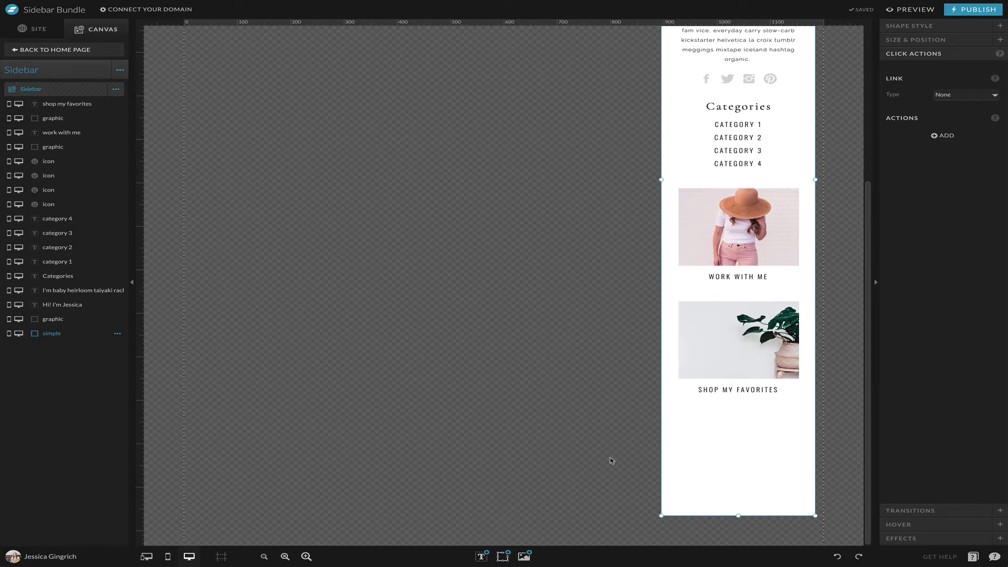
Copy the Categories heading below SHOP MY FAVORITES, retype it 'Join the List' and widen it to one line
click(739, 108)
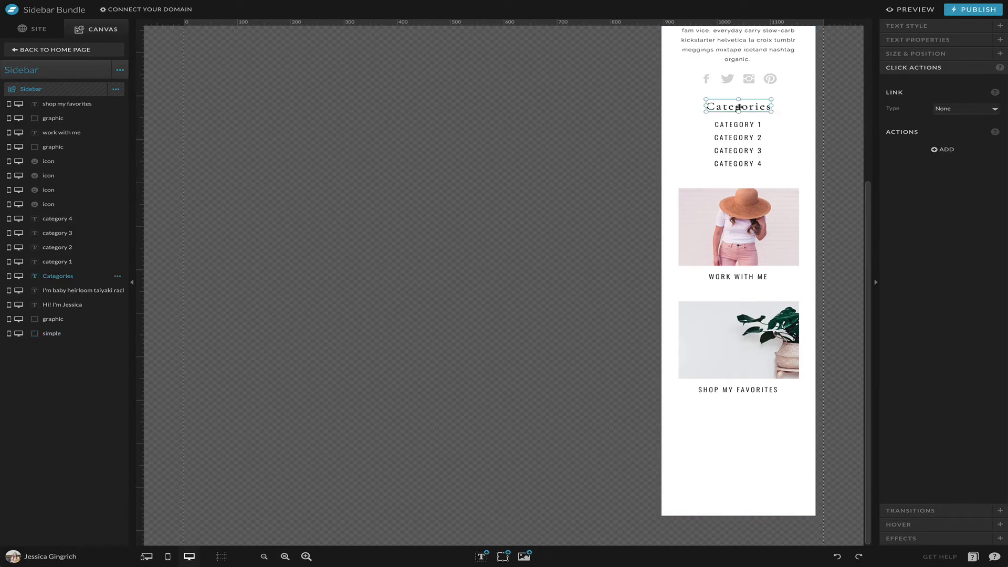
key(ctrl+d)
drag(739, 108, 742, 416)
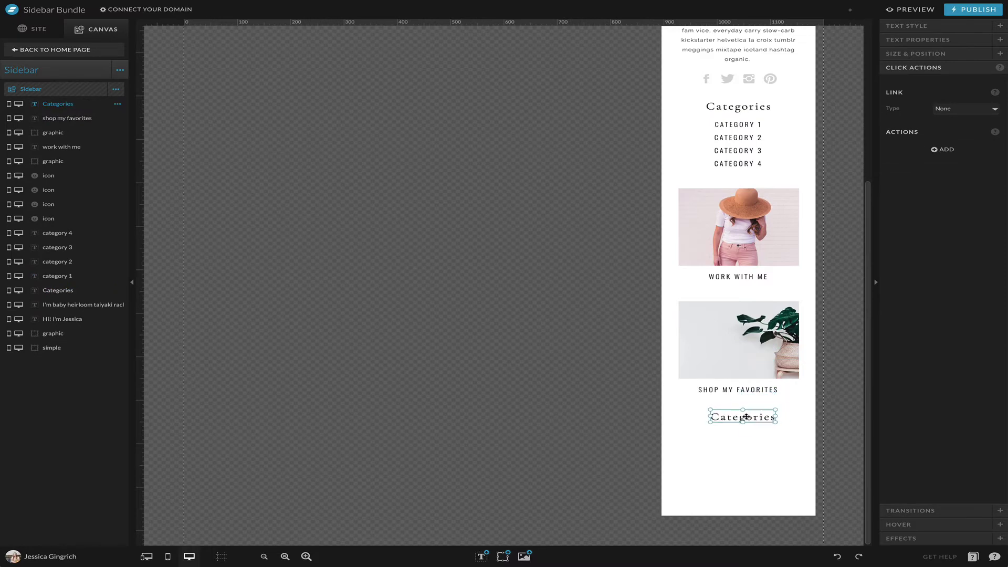
double_click(746, 416)
text(Join the)
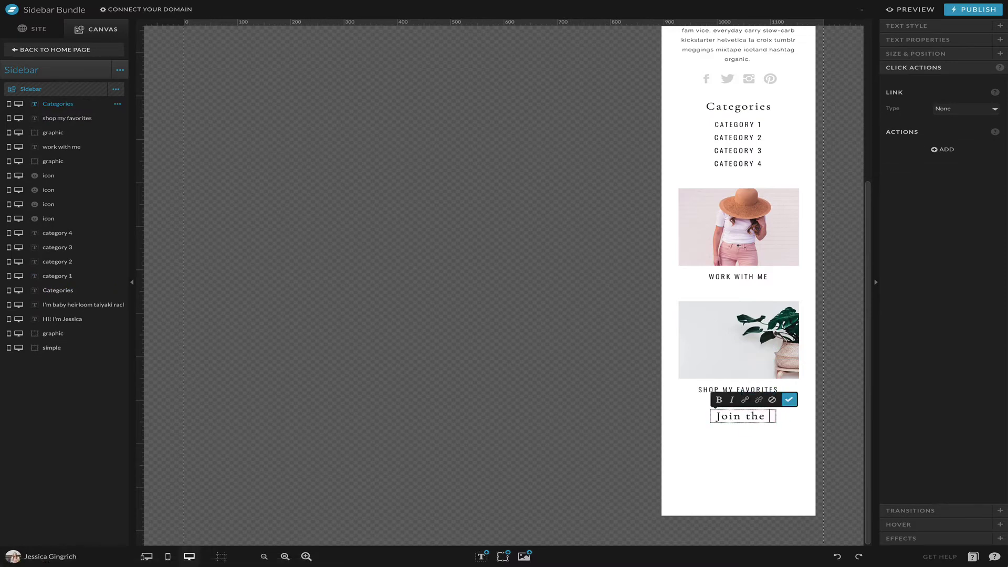
text( List)
click(767, 456)
click(735, 415)
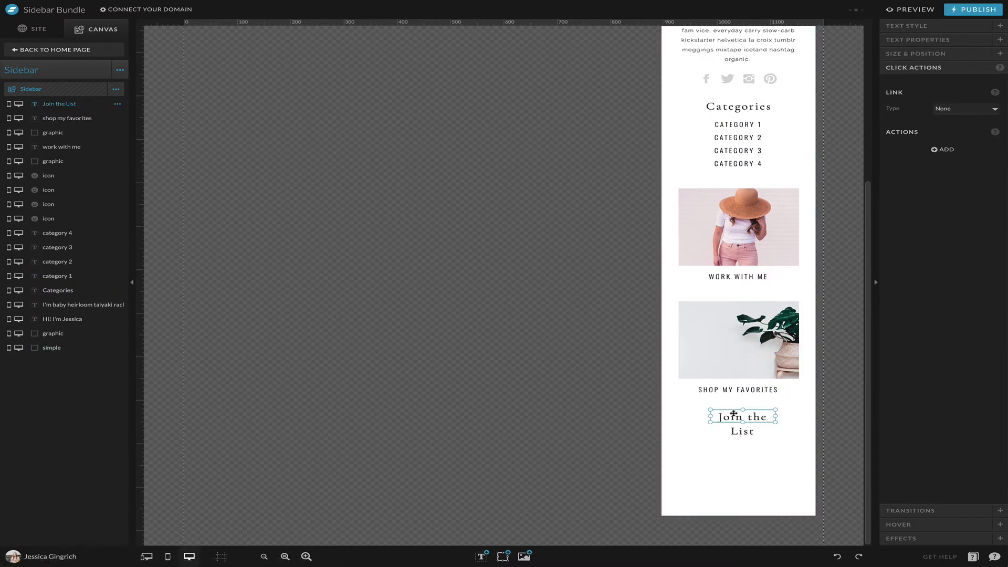
drag(710, 418, 766, 423)
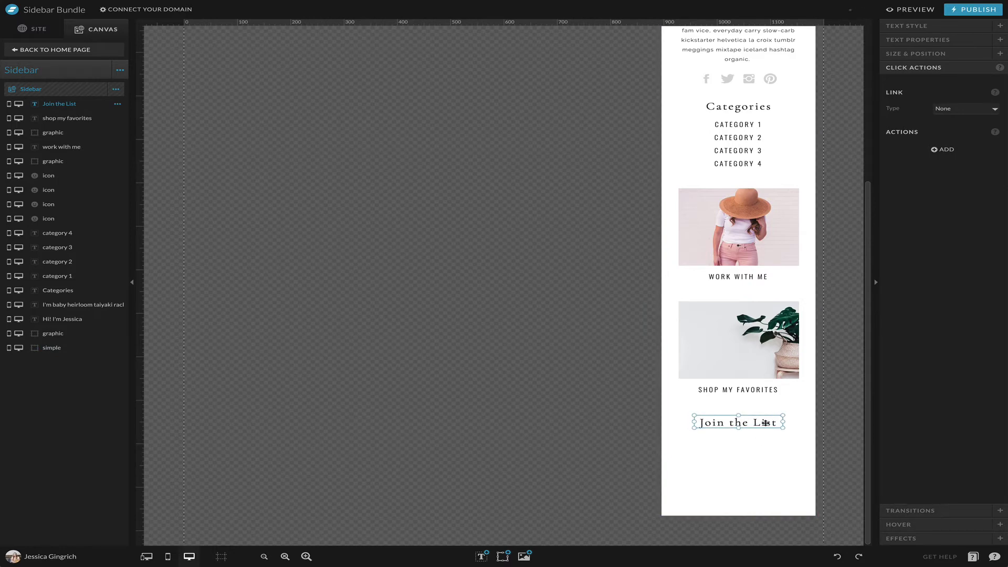
Place one Embed Code block left of the sidebar, deleting the extra copy and leaving its code empty
mouse_move(500, 552)
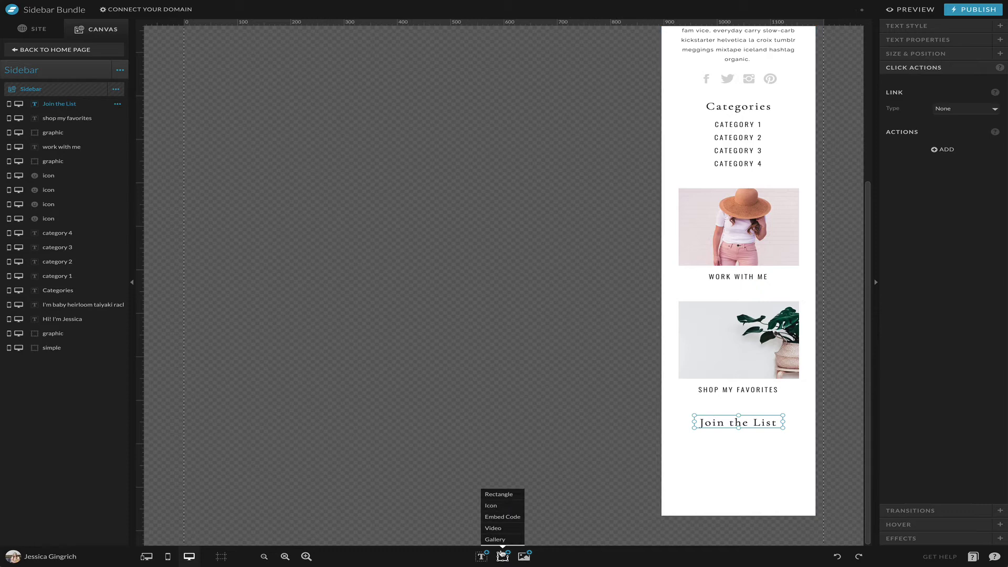
click(501, 517)
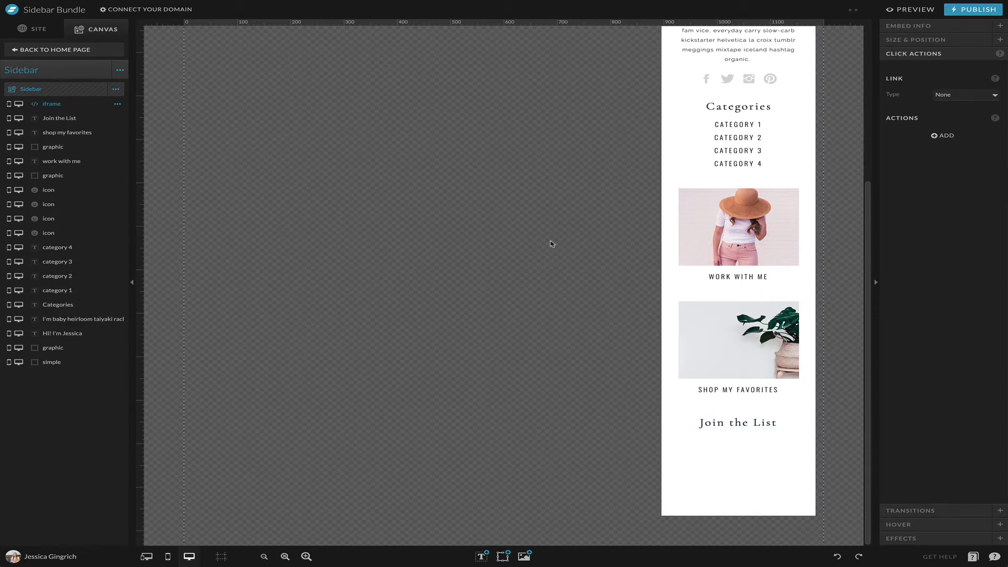
mouse_move(504, 554)
click(501, 518)
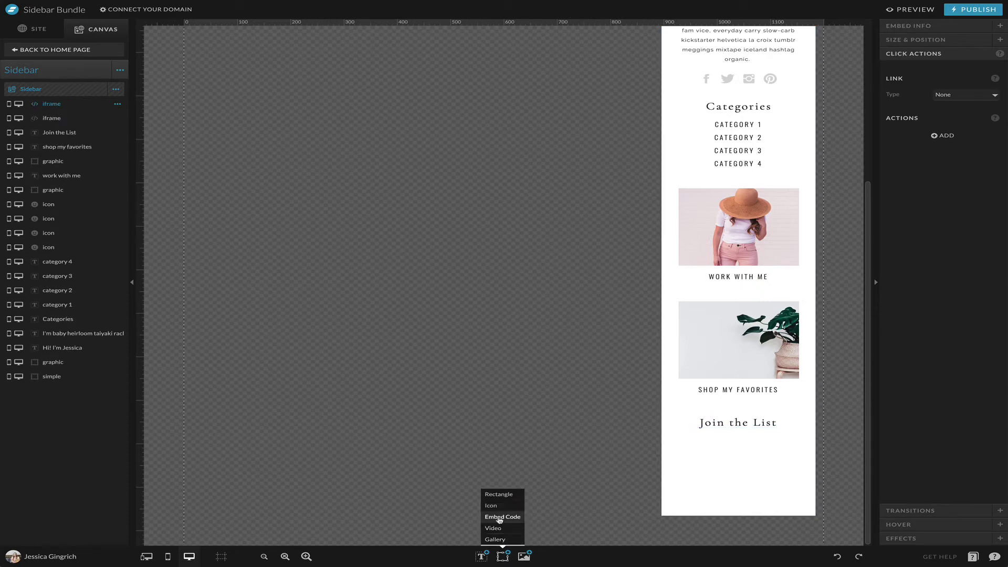
scroll(531, 326, up, 5)
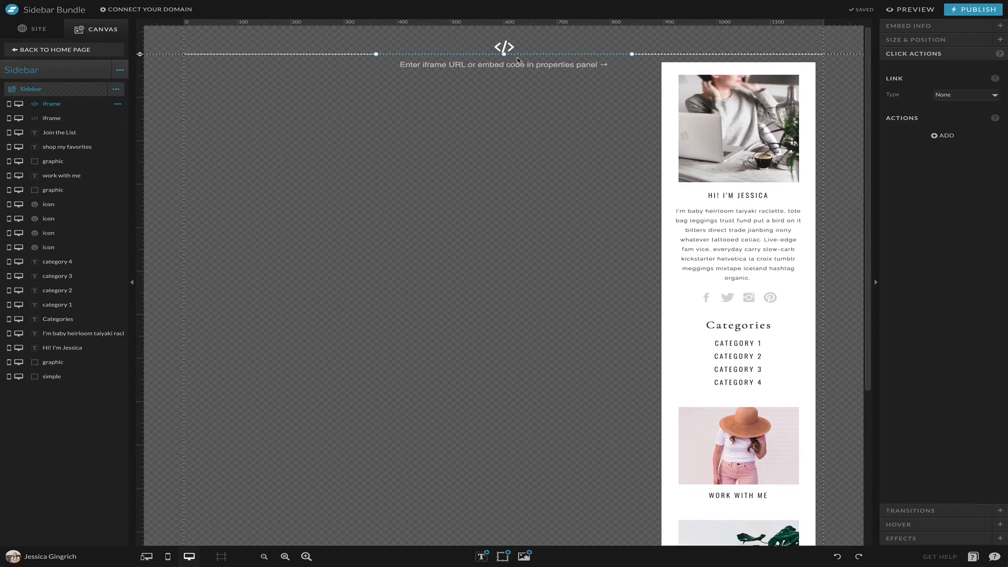
drag(544, 95, 557, 343)
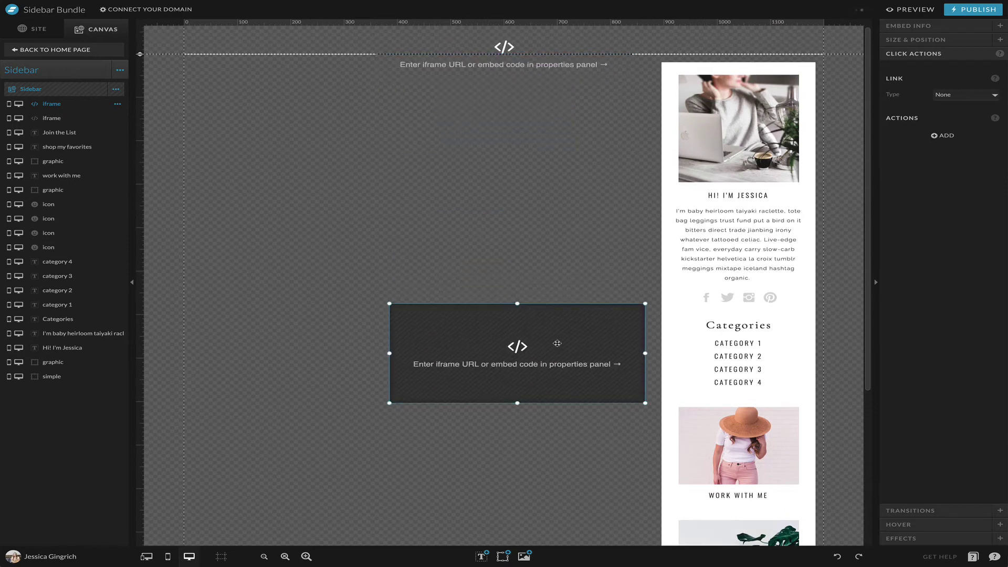
click(492, 87)
key(Delete)
double_click(577, 324)
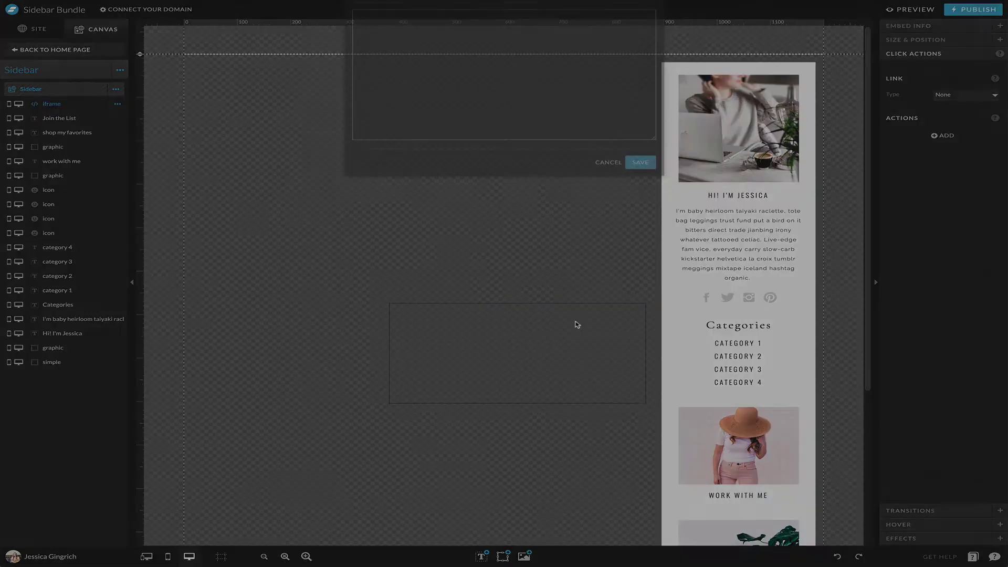
click(604, 193)
scroll(550, 261, down, 5)
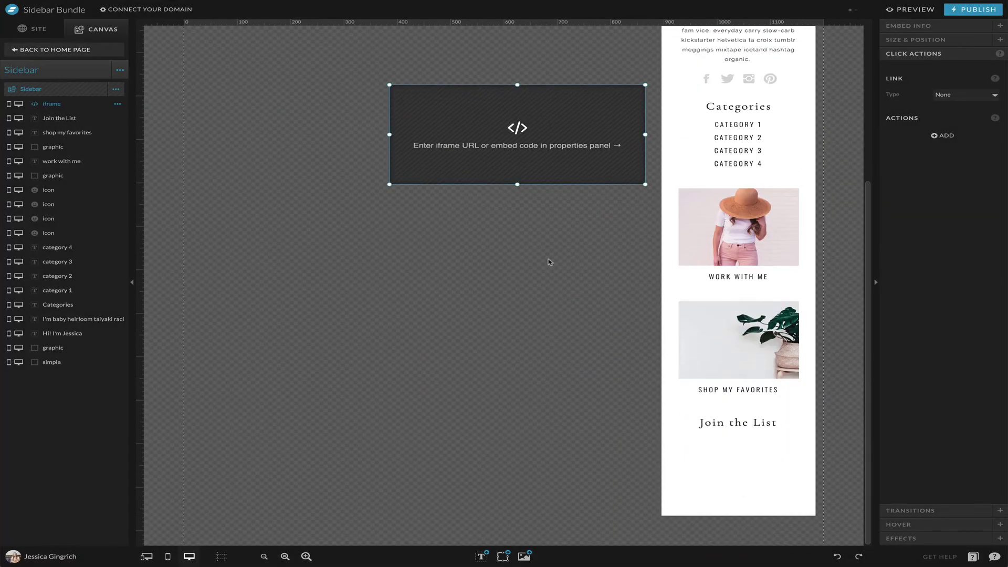
Copy the email signup form from the Home page and paste it into the Sidebar canvas
click(37, 29)
click(45, 129)
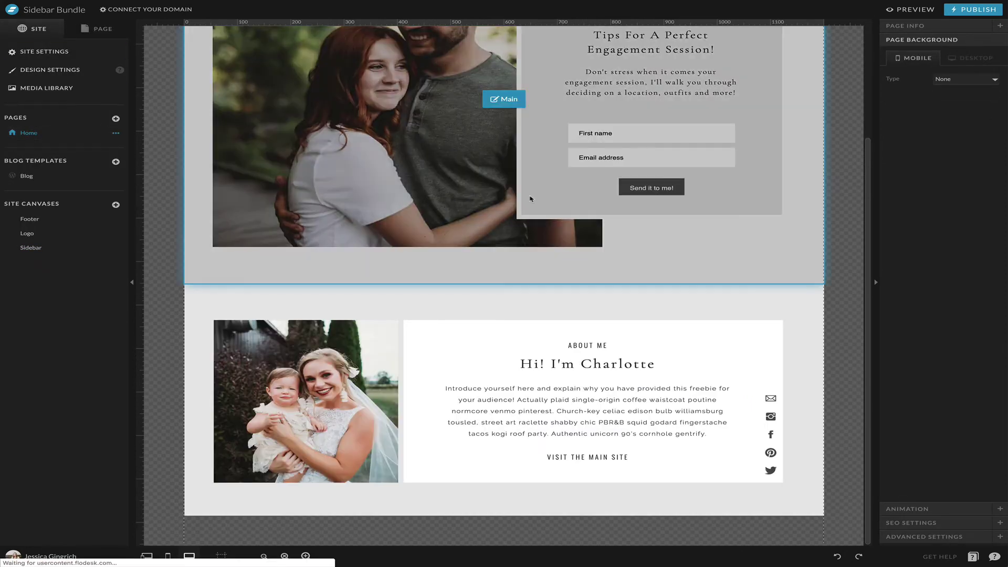
click(651, 147)
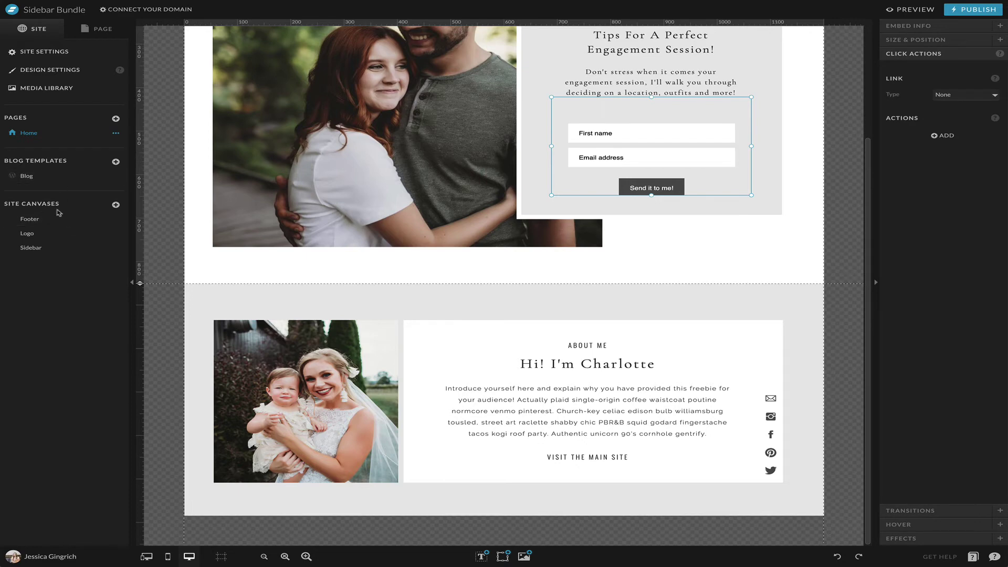
click(42, 247)
scroll(618, 283, down, 2)
key(ctrl+v)
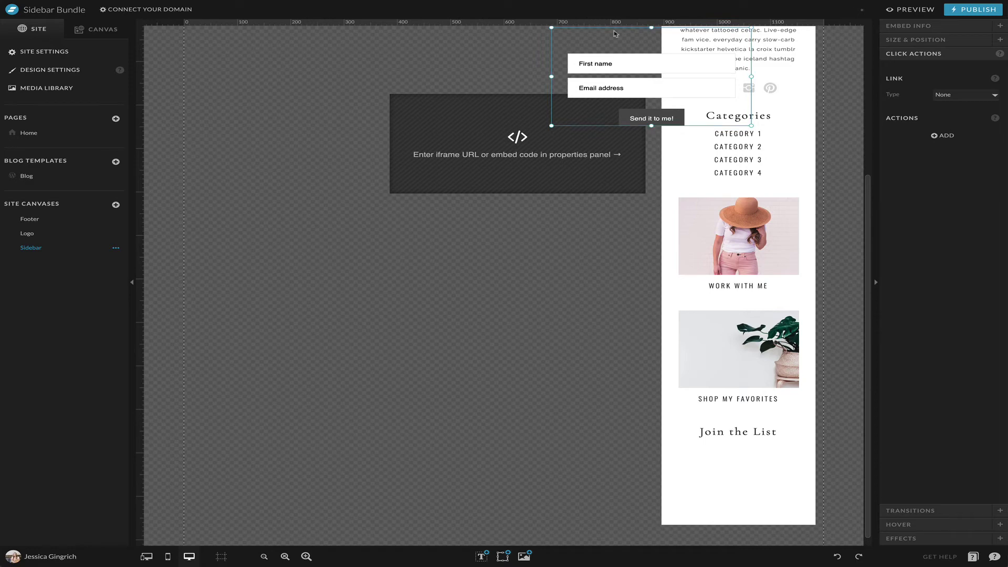
drag(616, 33, 492, 157)
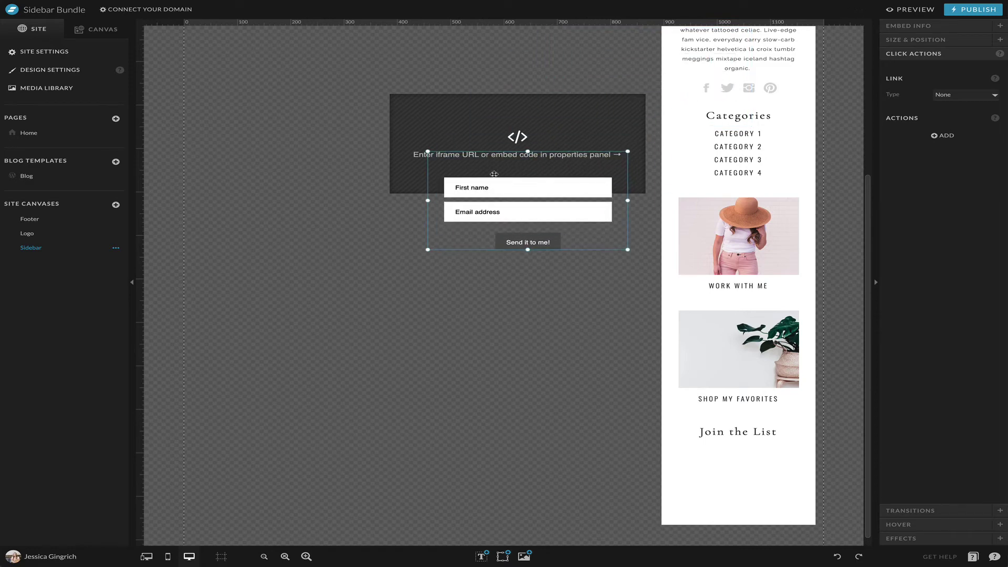
Move the signup form under Join the List, narrow it to the column, and delete the empty embed
click(492, 115)
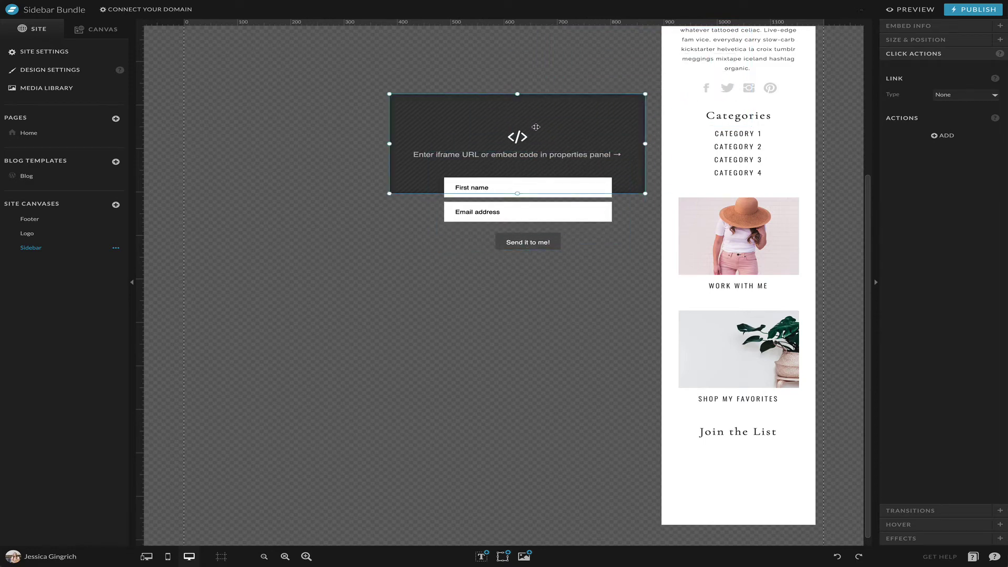
drag(544, 221, 730, 492)
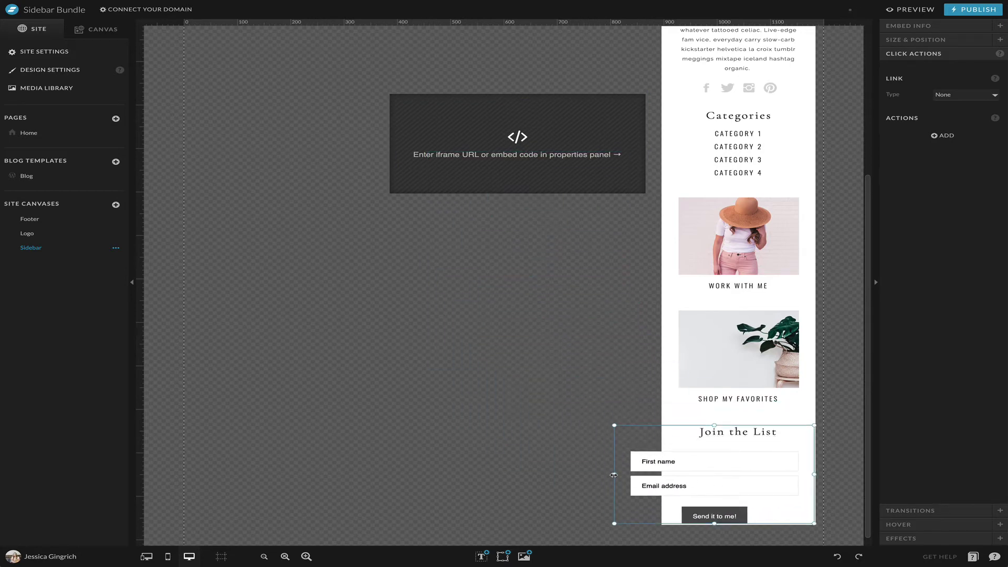
drag(614, 475, 663, 471)
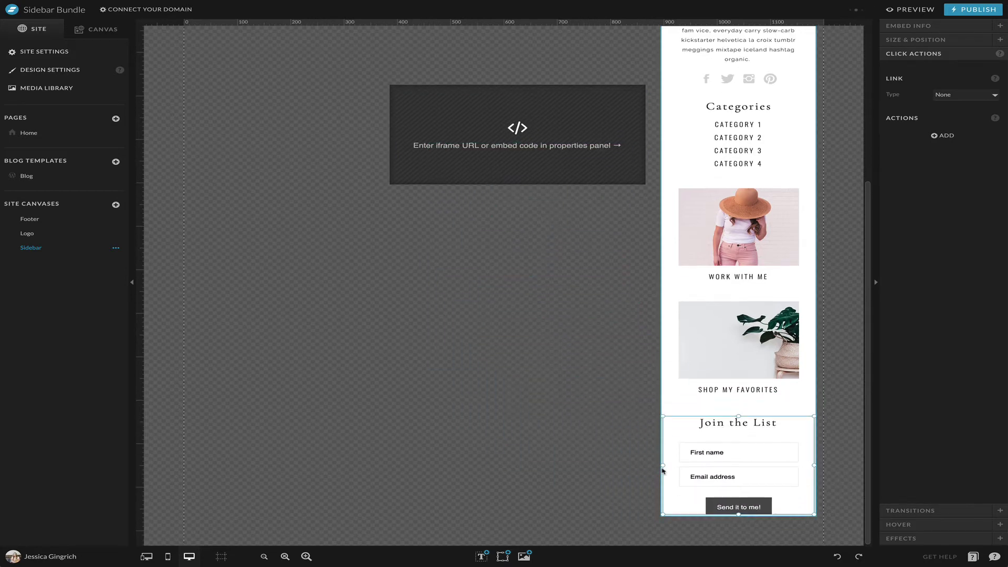
click(522, 171)
key(Delete)
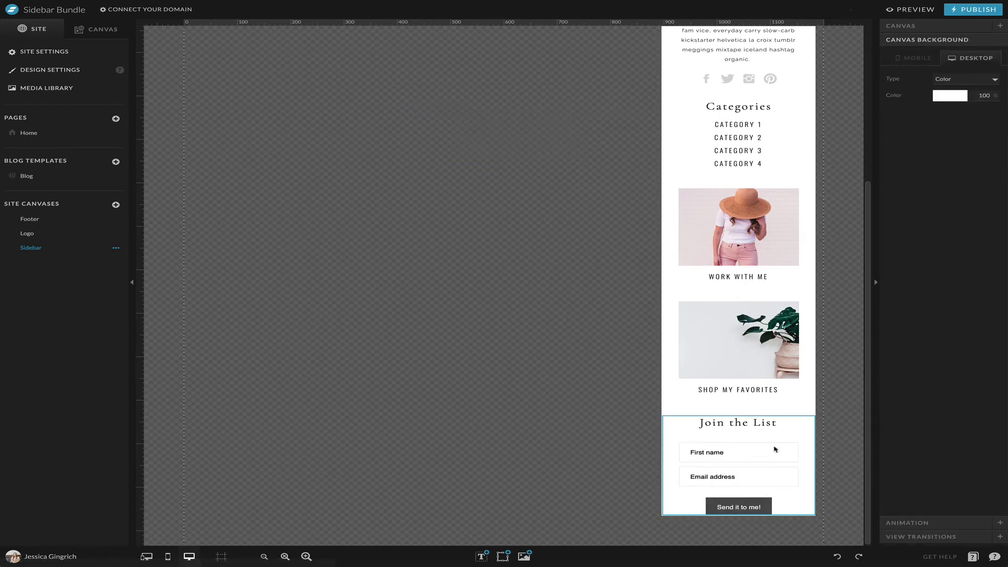
Extend the white sidebar background below the form and select both for aligning
click(665, 405)
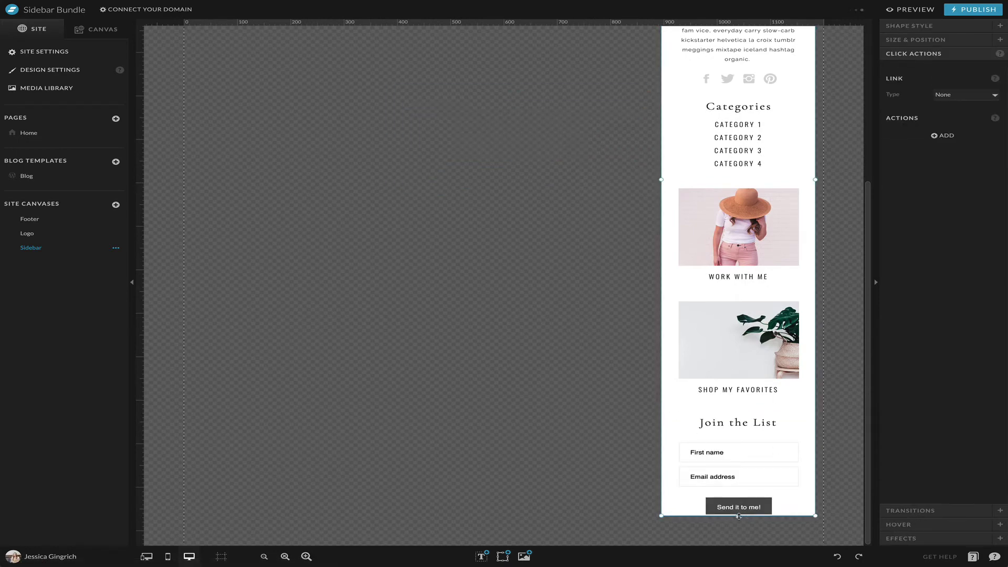
drag(739, 517, 739, 546)
click(762, 493)
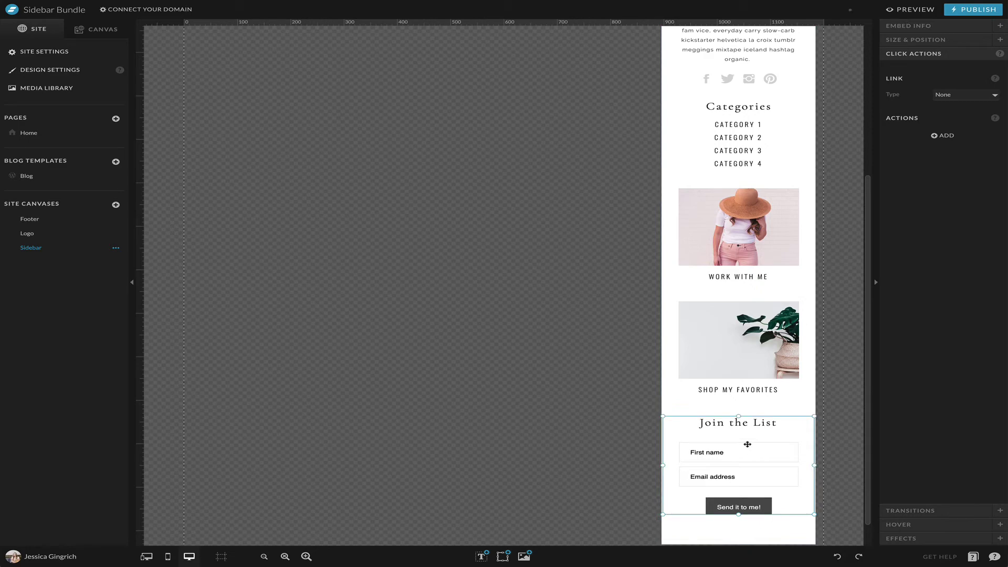
shift+click(785, 530)
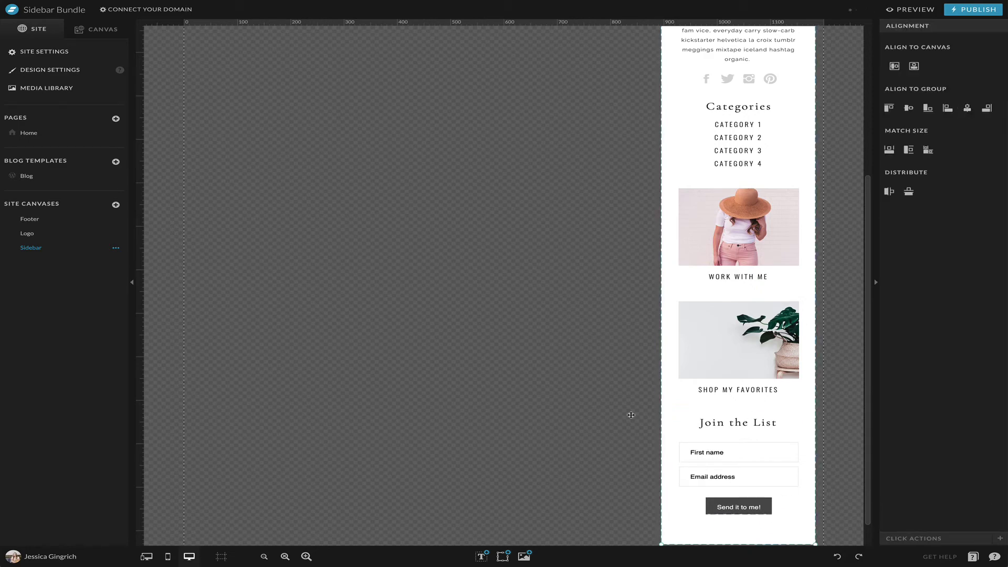
Add the existing Sidebar canvas to the Blog template page
scroll(630, 416, up, 5)
scroll(723, 384, down, 6)
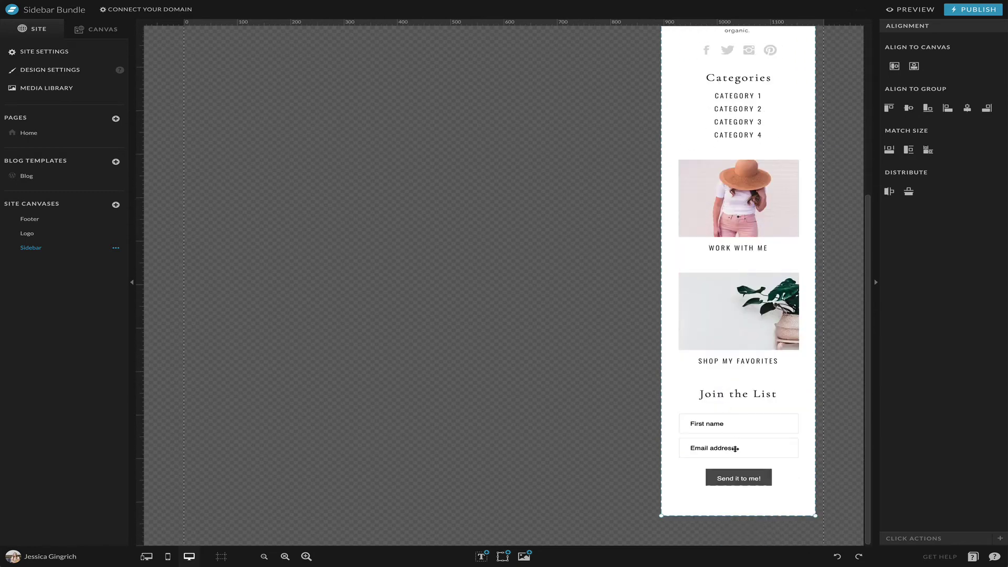
scroll(739, 463, up, 5)
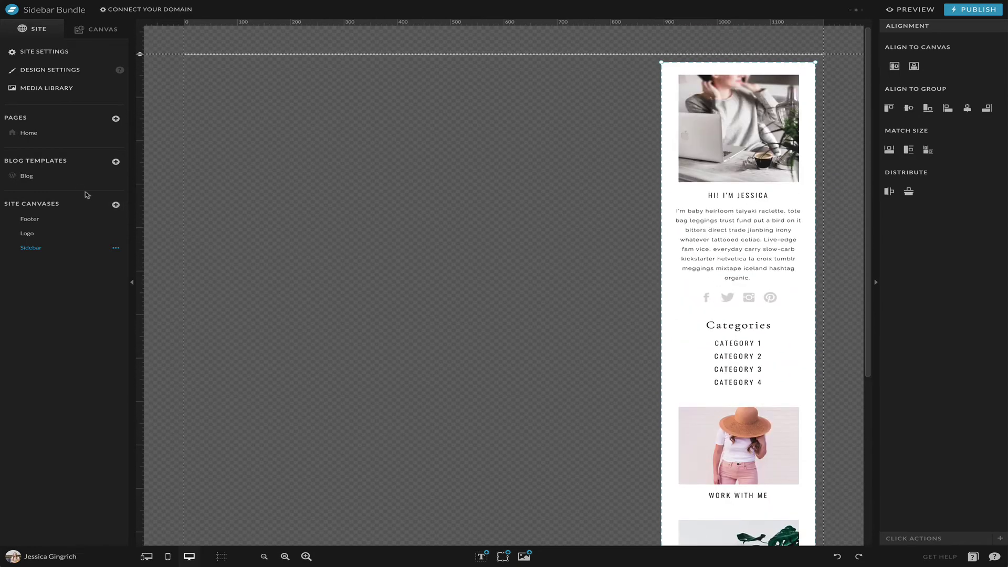
click(57, 179)
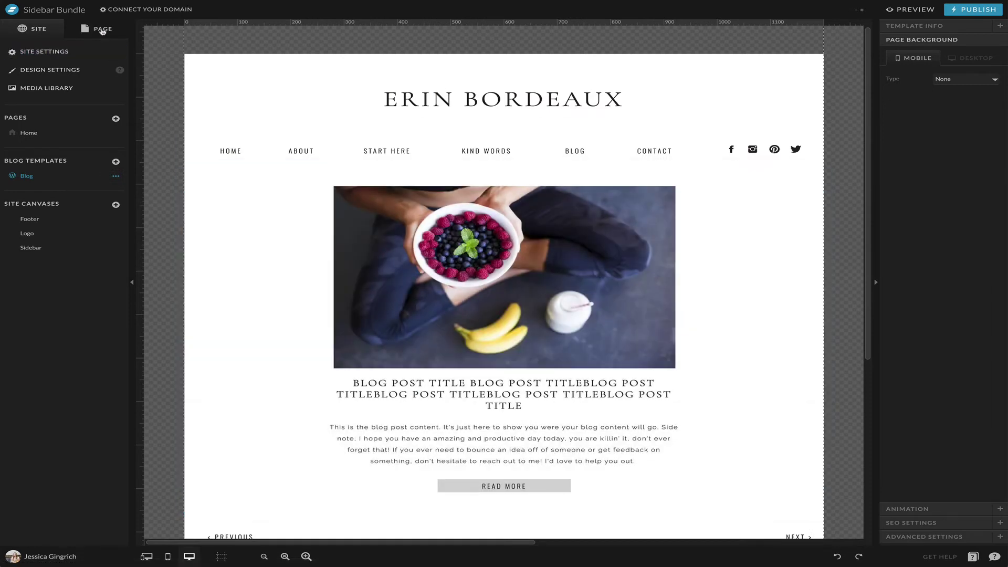
click(102, 31)
click(118, 61)
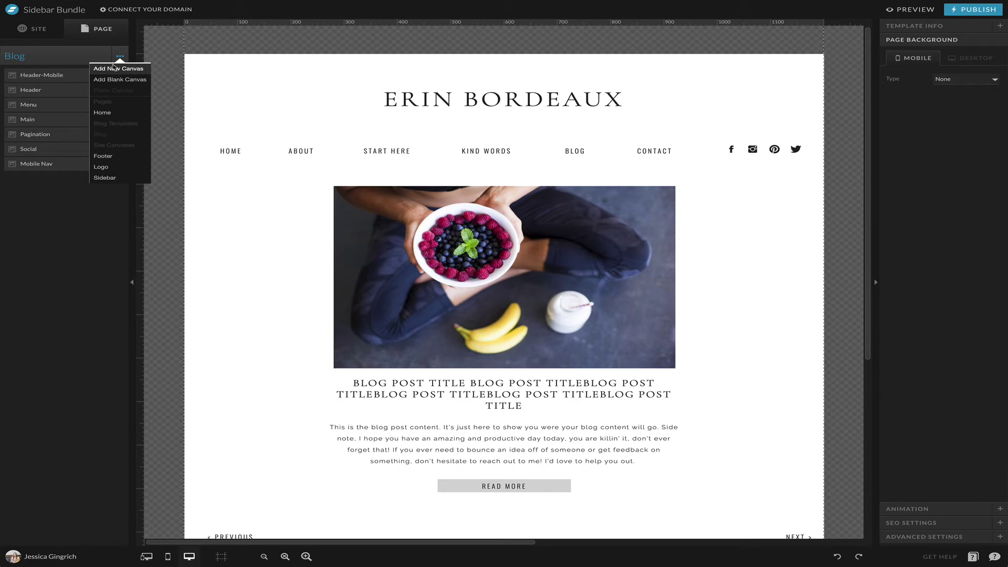
click(114, 70)
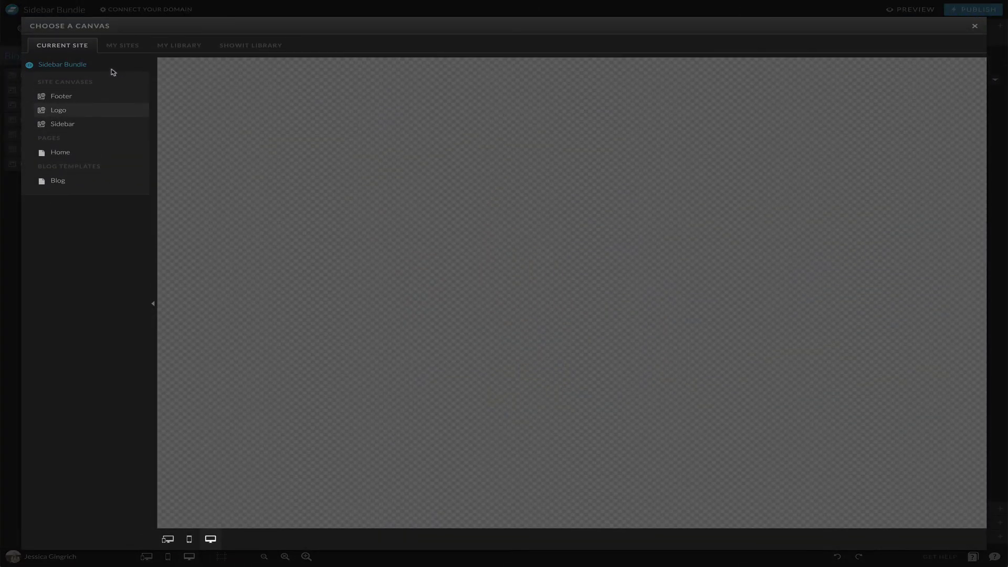
click(65, 126)
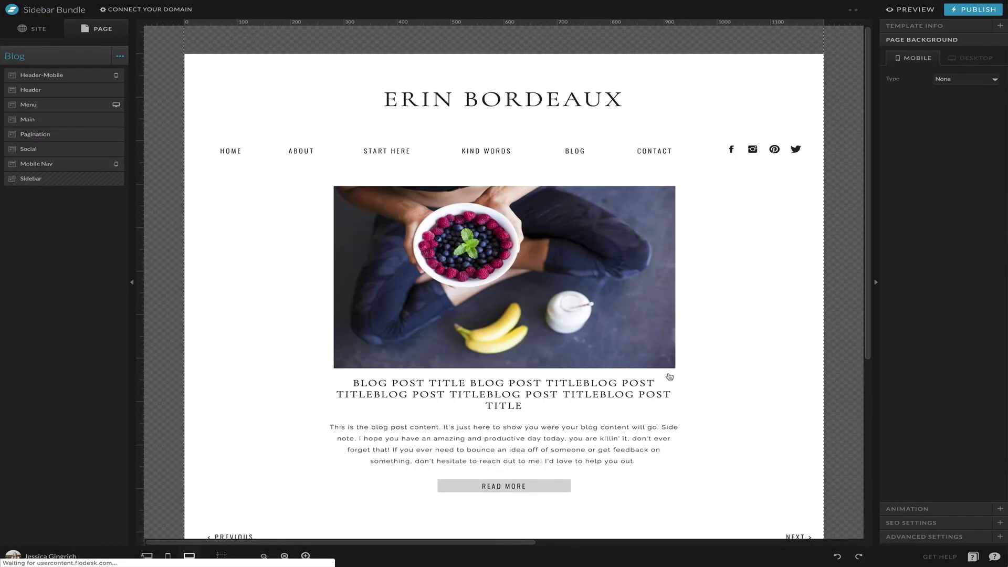
click(968, 540)
Give the Sidebar canvas stacking order 2 and position it right after the Menu section
drag(53, 184, 99, 123)
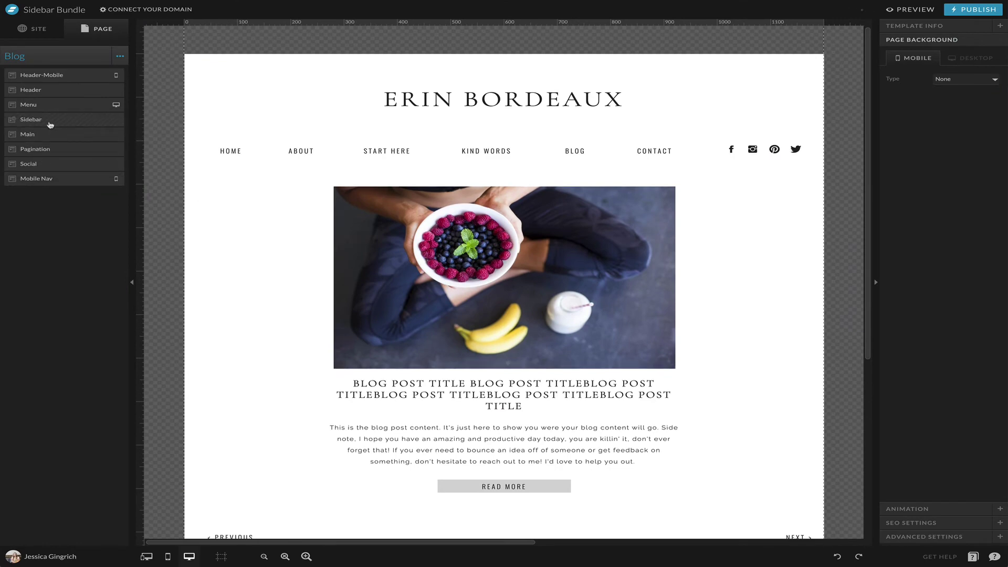
drag(49, 119, 66, 111)
click(54, 104)
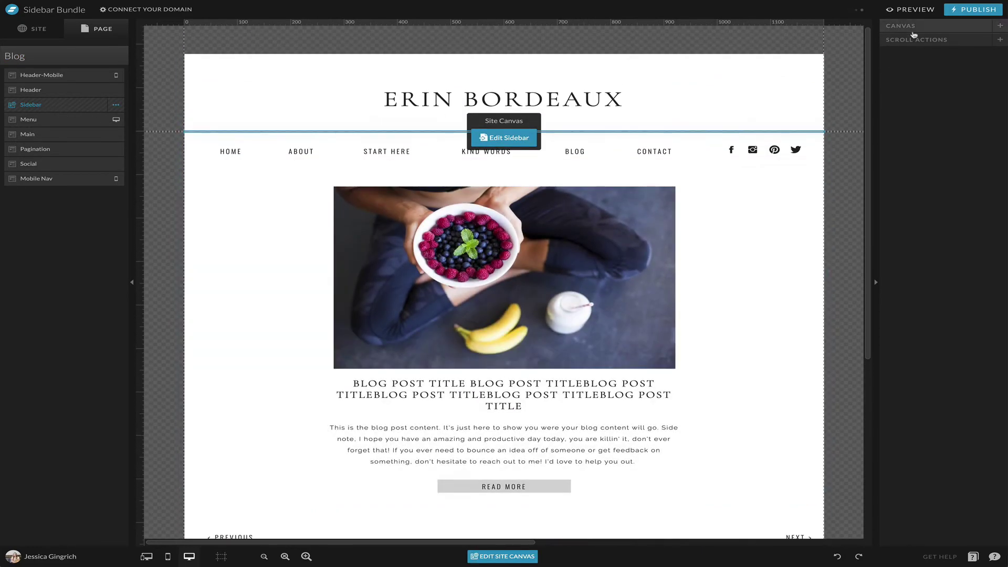
click(914, 27)
click(974, 73)
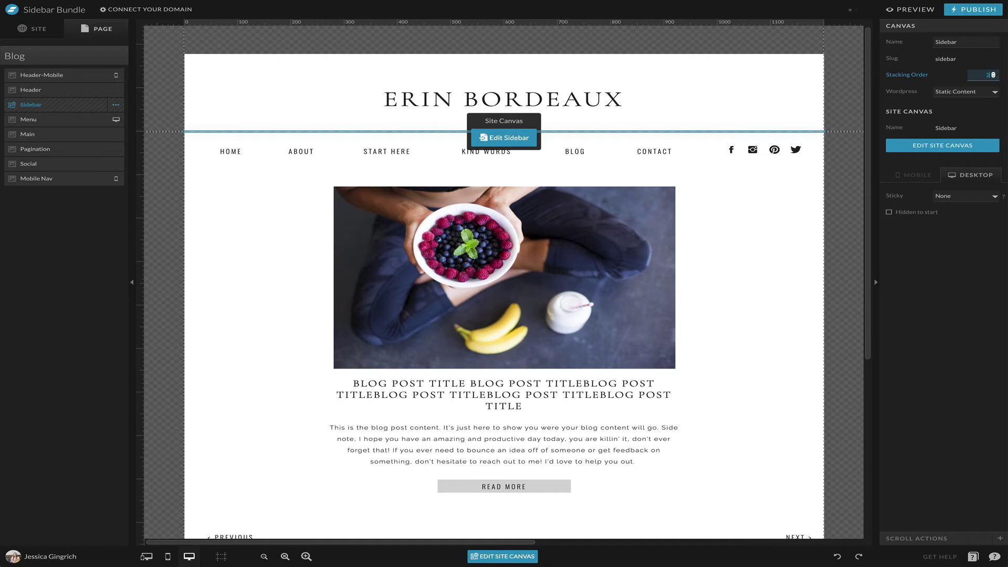
click(994, 73)
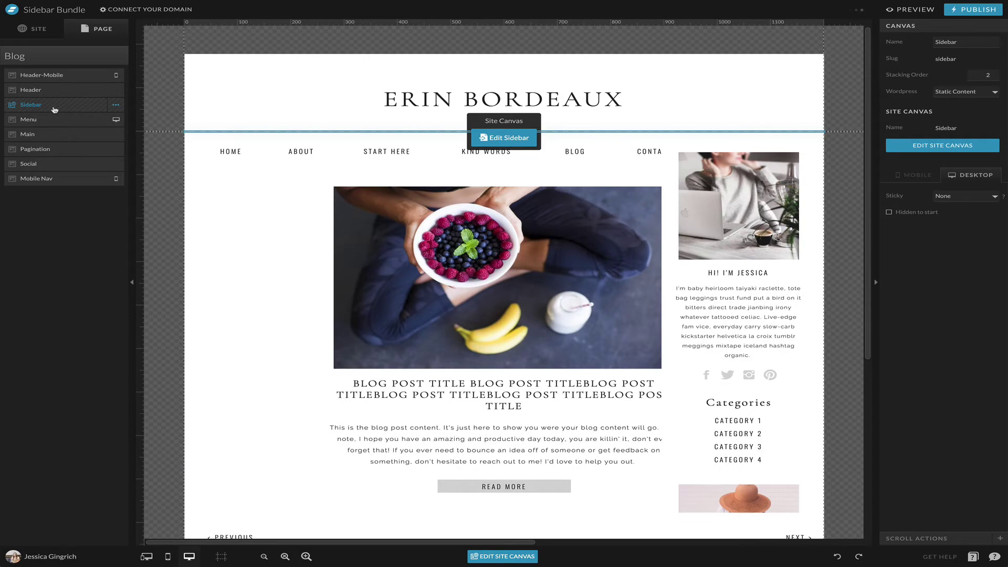
drag(51, 107, 52, 120)
scroll(562, 332, down, 3)
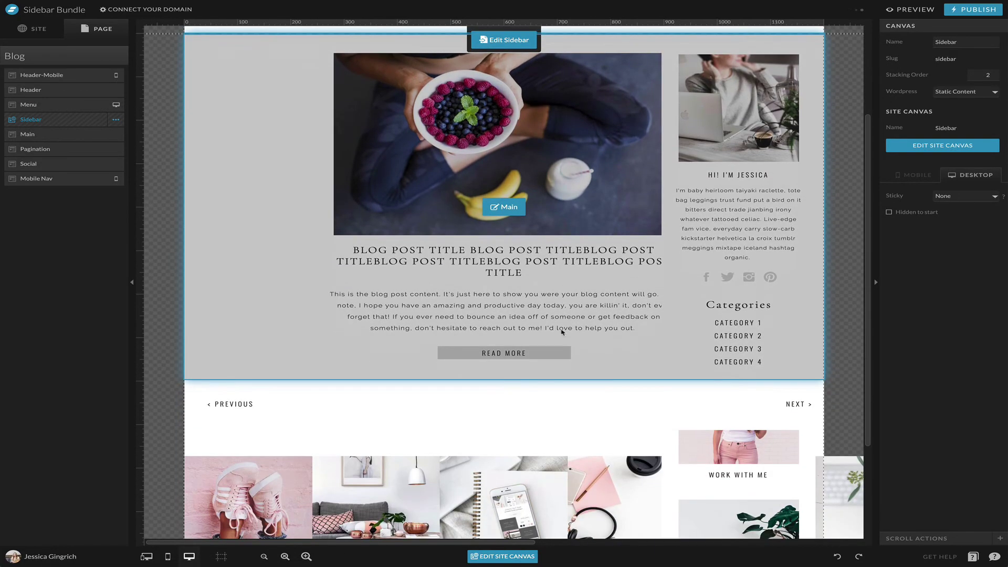
click(595, 298)
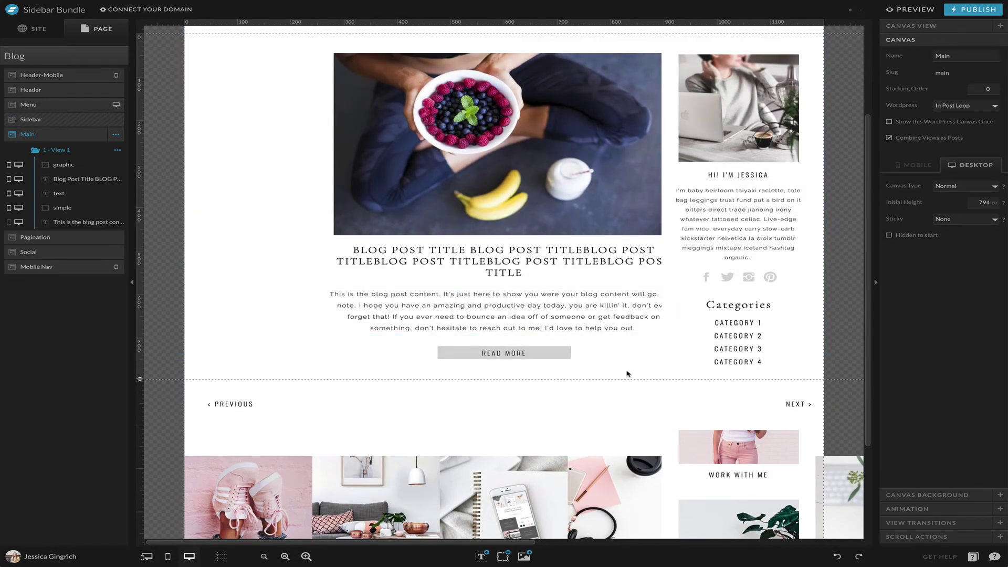
drag(624, 373, 382, 146)
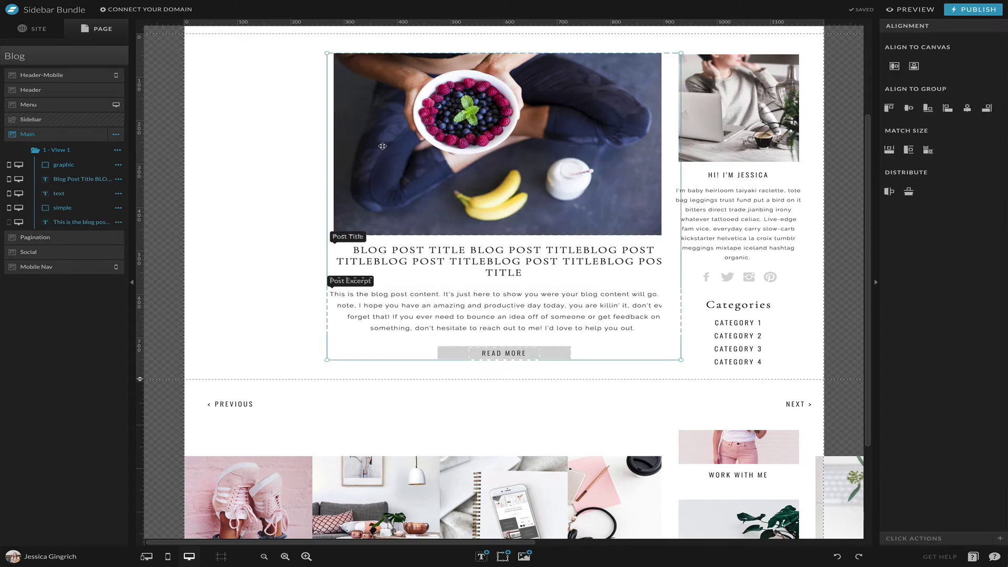
key(shift+Left)
key(shift+Left)
key(shift+Left)
key(shift+Left)
key(shift+Left)
key(shift+Left)
key(shift+Left)
key(shift+Left)
key(shift+Left)
key(shift+Left)
key(shift+Left)
key(shift+Left)
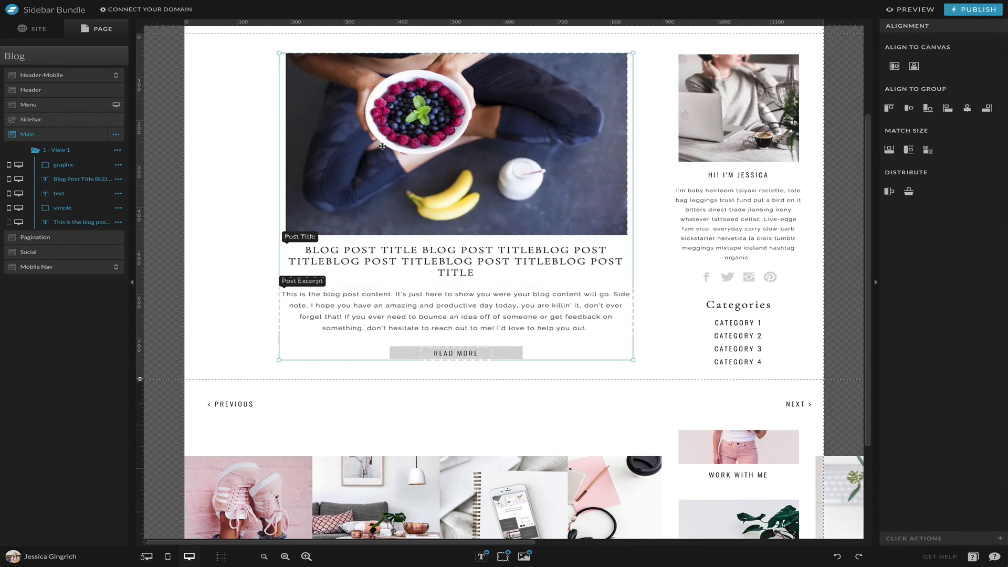
key(shift+Right)
scroll(382, 146, up, 3)
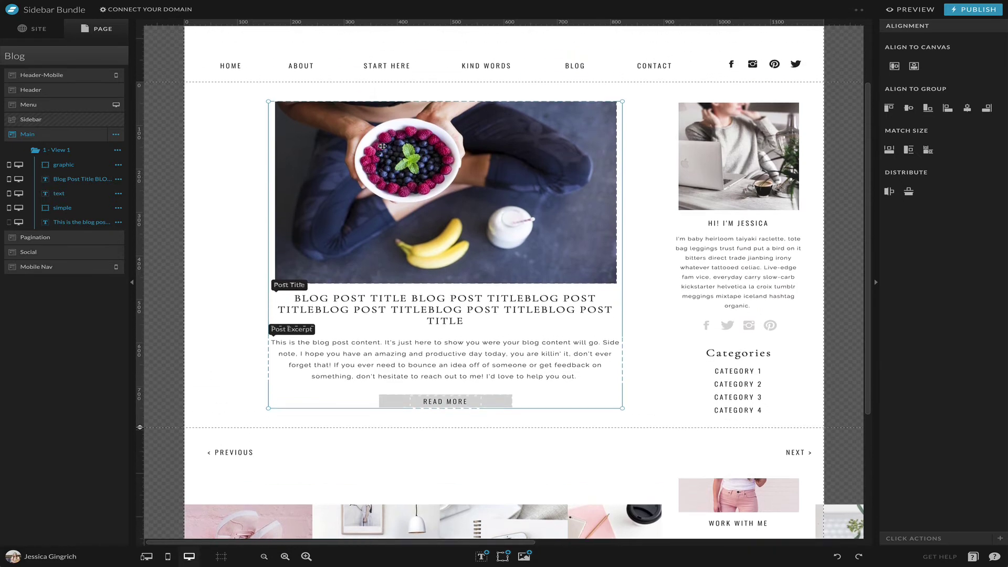
key(shift+Left)
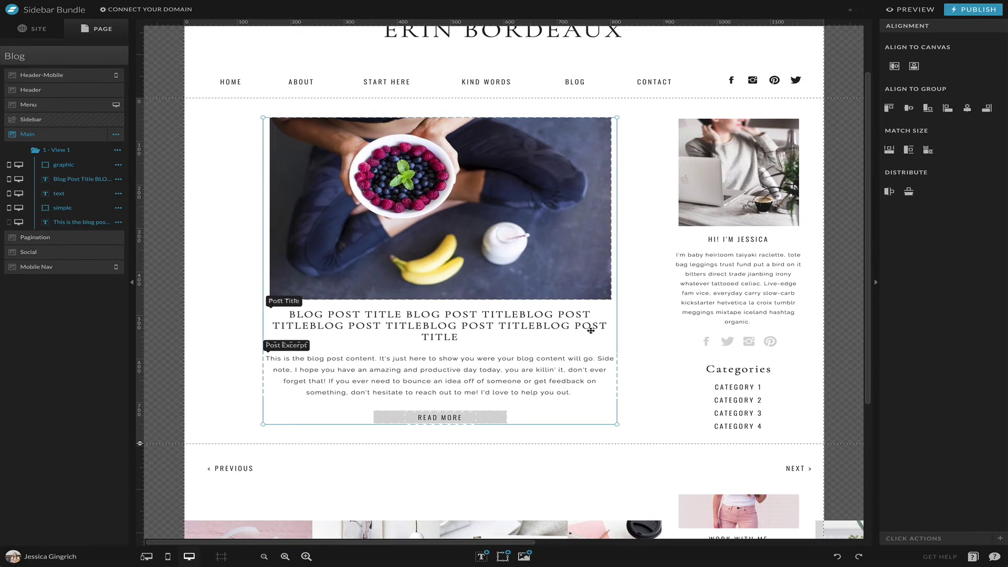
click(677, 280)
scroll(759, 214, down, 2)
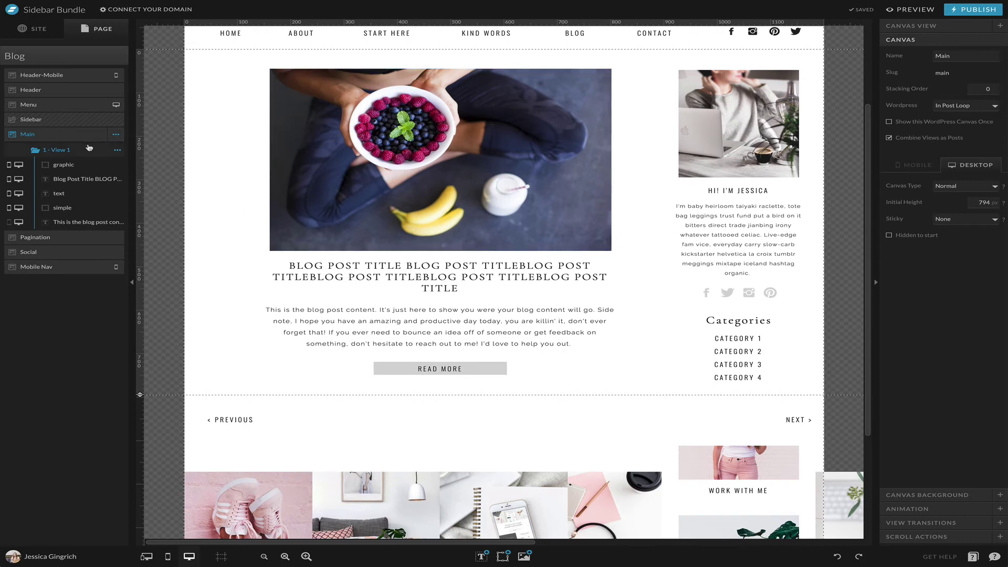
Open the Sidebar site canvas in mobile view and bring up its options menu in the Canvas list
click(47, 36)
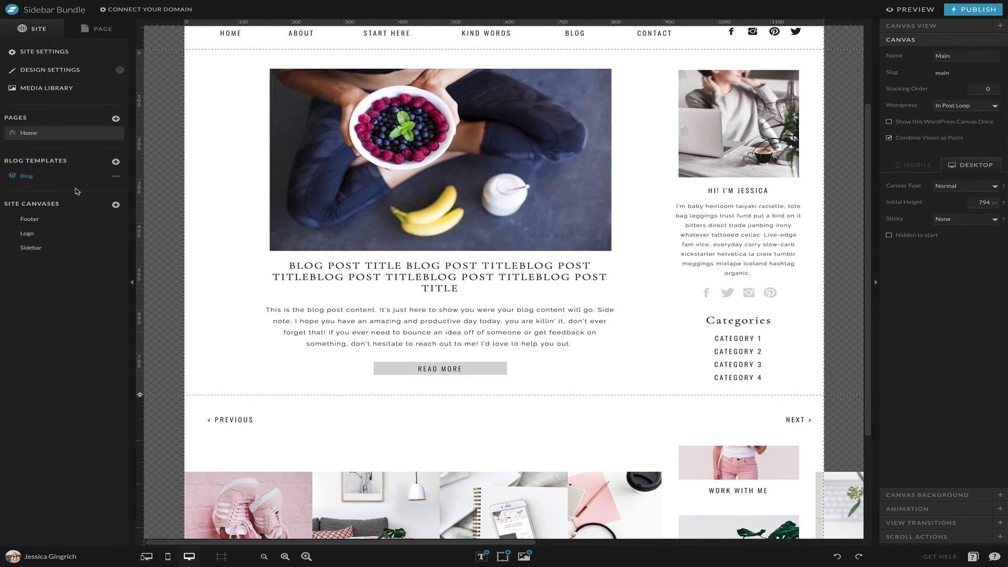
click(56, 248)
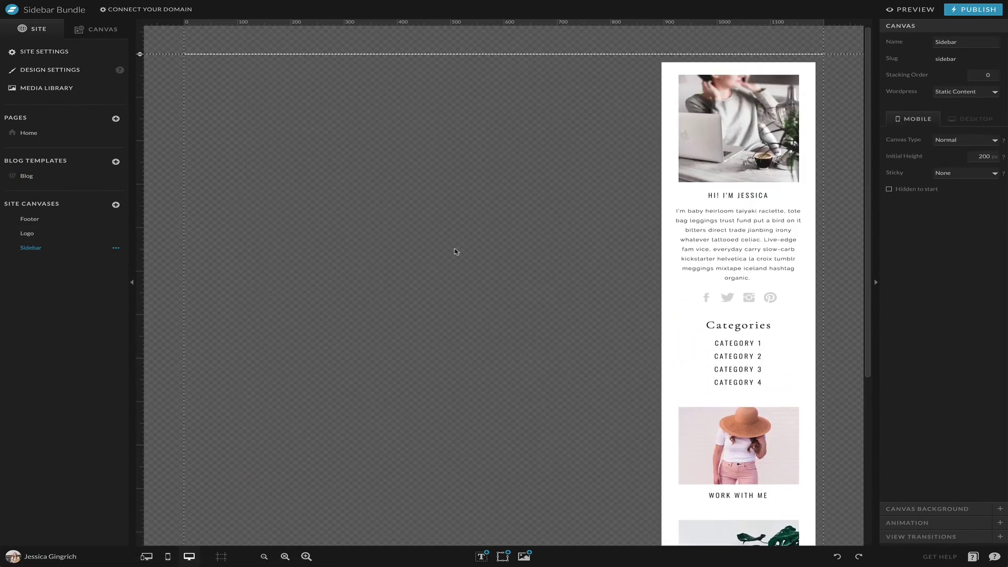
click(170, 556)
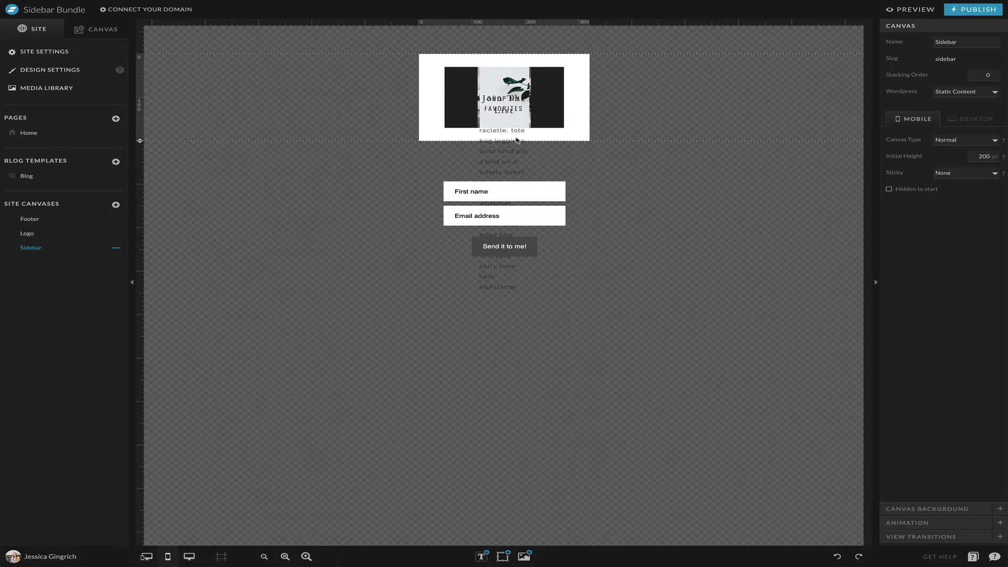
click(98, 30)
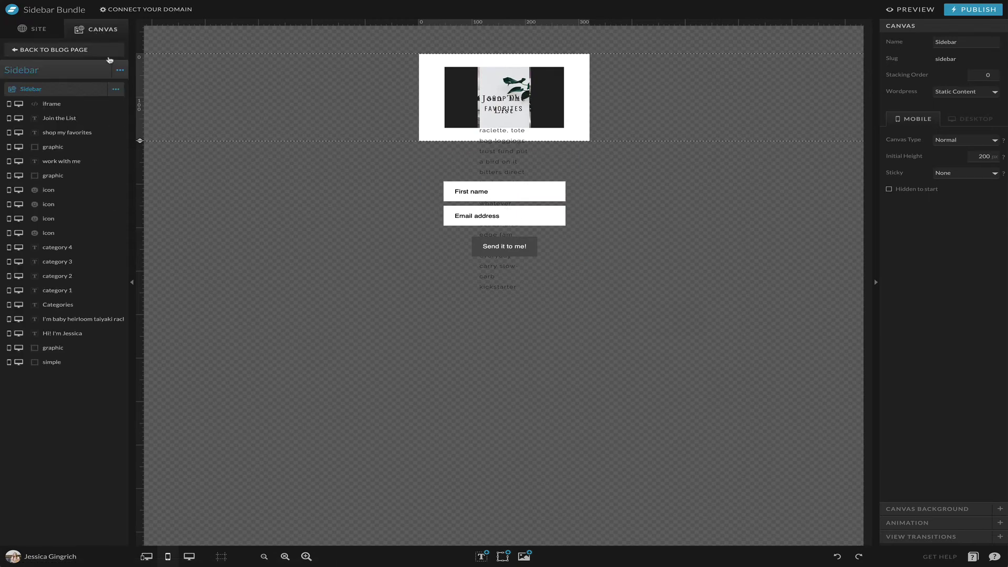
click(117, 90)
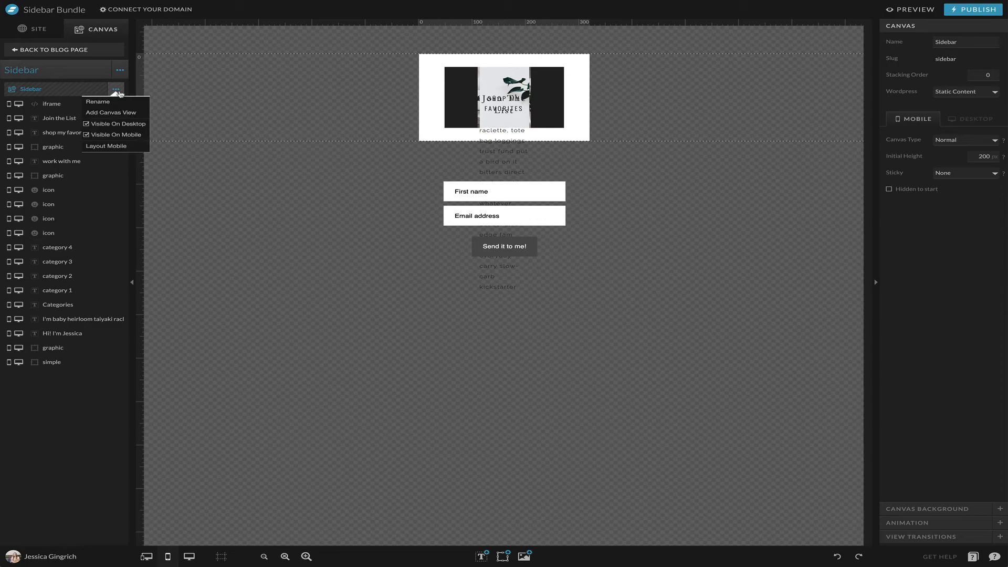
Run Layout Mobile for the Sidebar, compare Auto with Do Not Layout, and confirm Do Not Layout
click(112, 146)
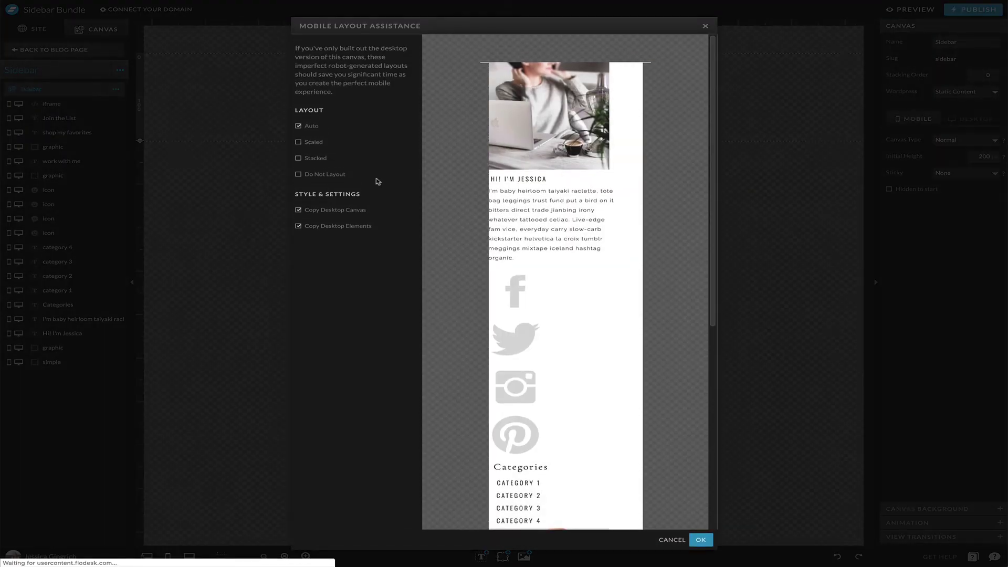
click(336, 175)
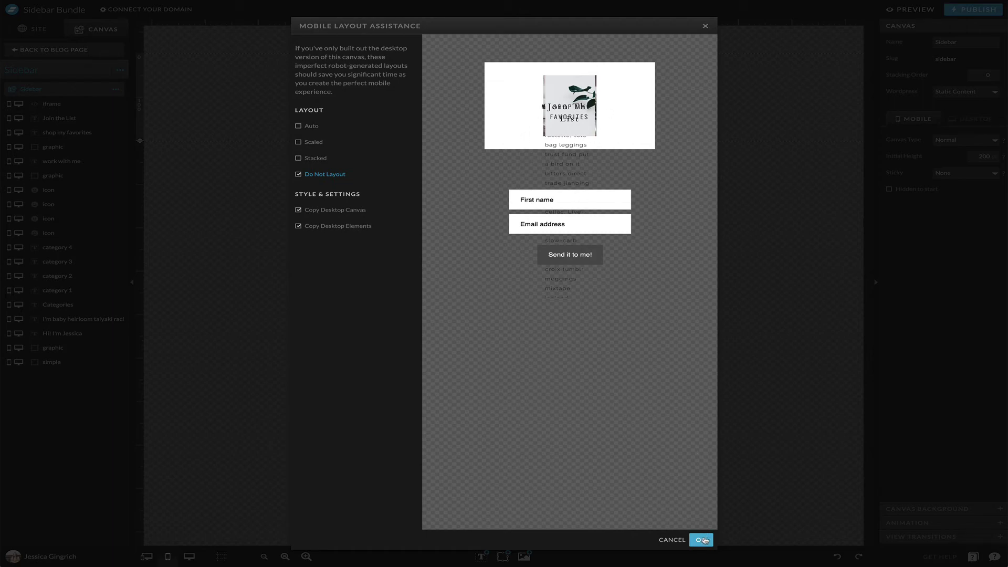
click(298, 127)
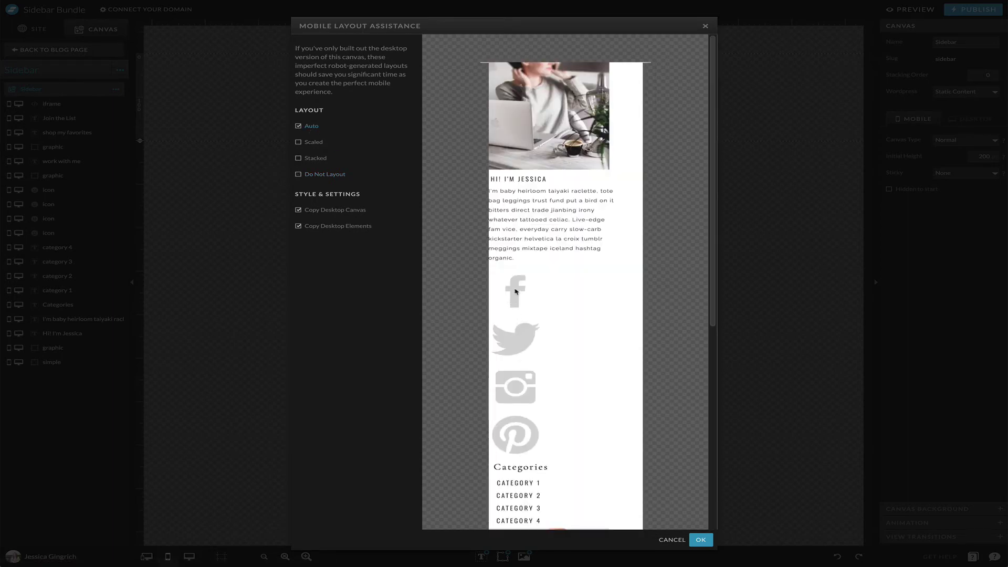
scroll(507, 346, down, 6)
scroll(535, 396, up, 4)
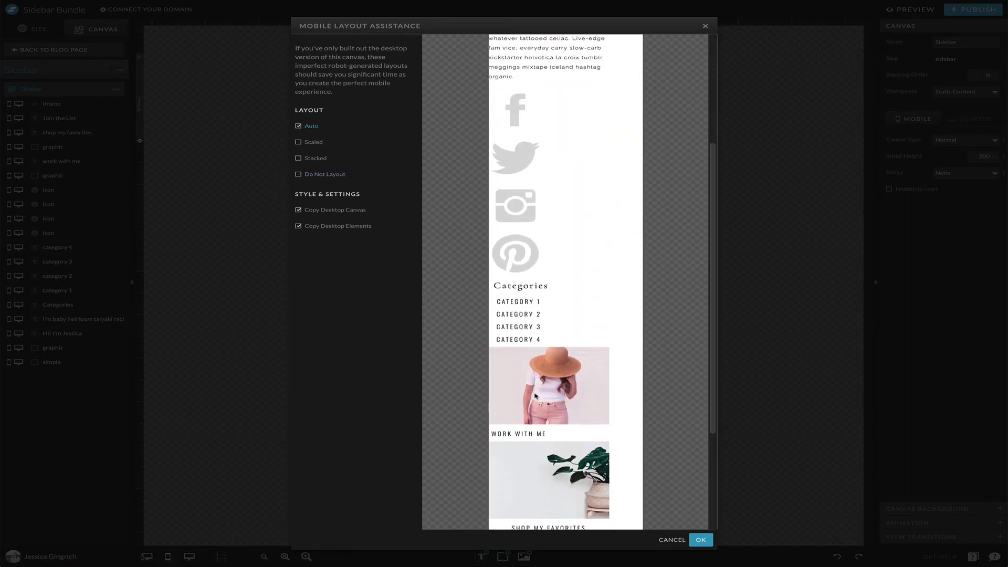
click(319, 175)
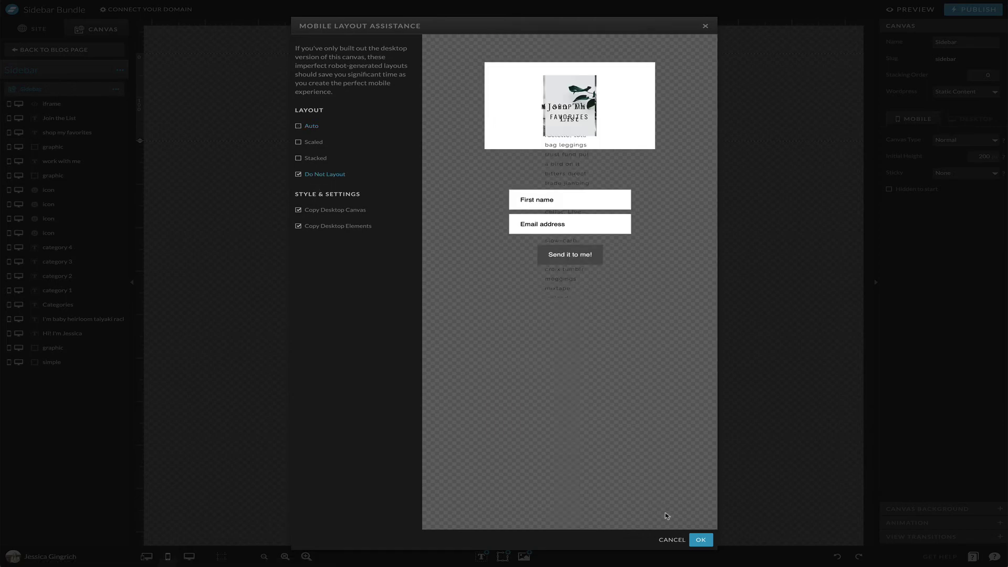
click(702, 541)
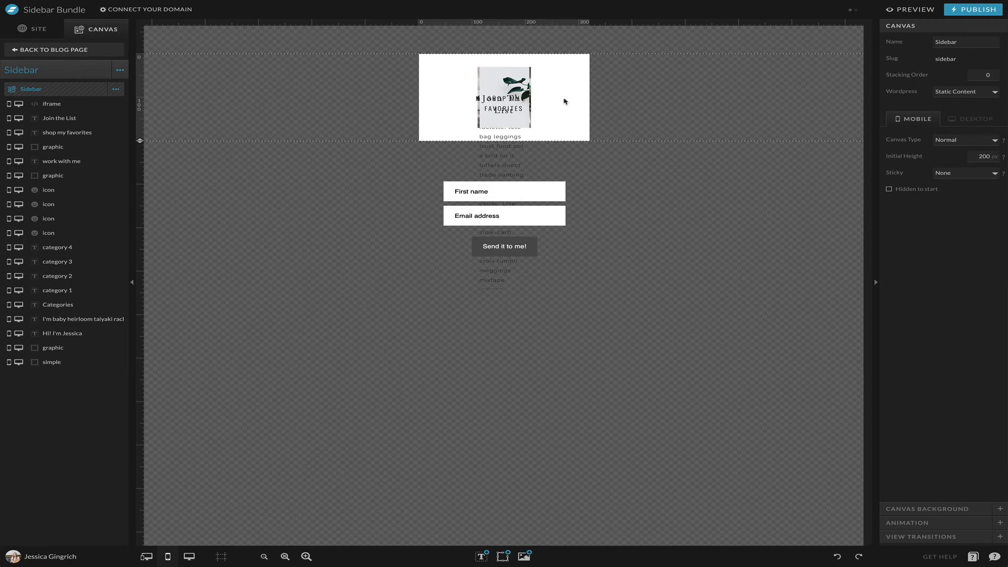
Lengthen the mobile canvas to 801 px, width-match and centre the two photos, and move them and the signup form lower
drag(141, 140, 192, 403)
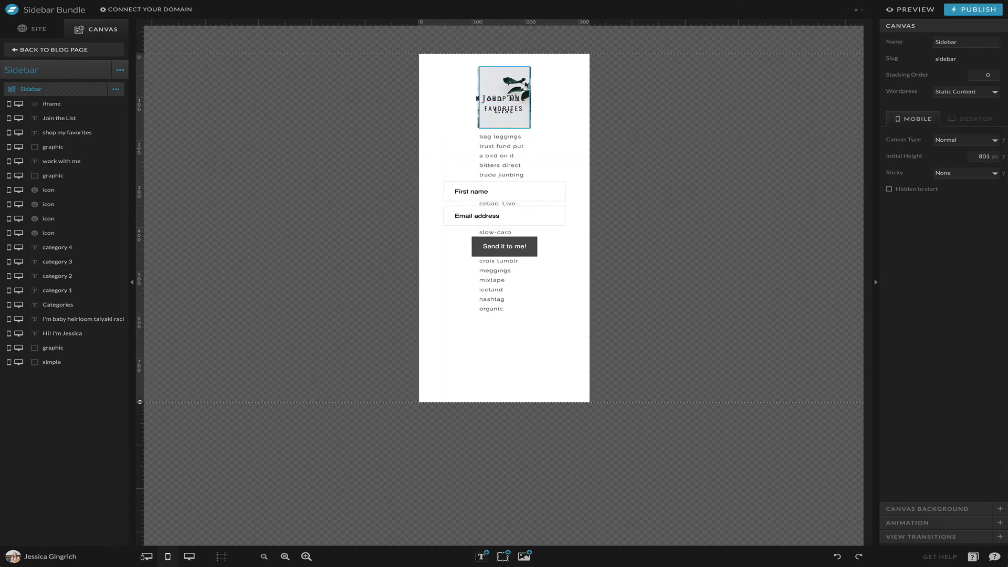
click(522, 83)
drag(531, 100, 582, 99)
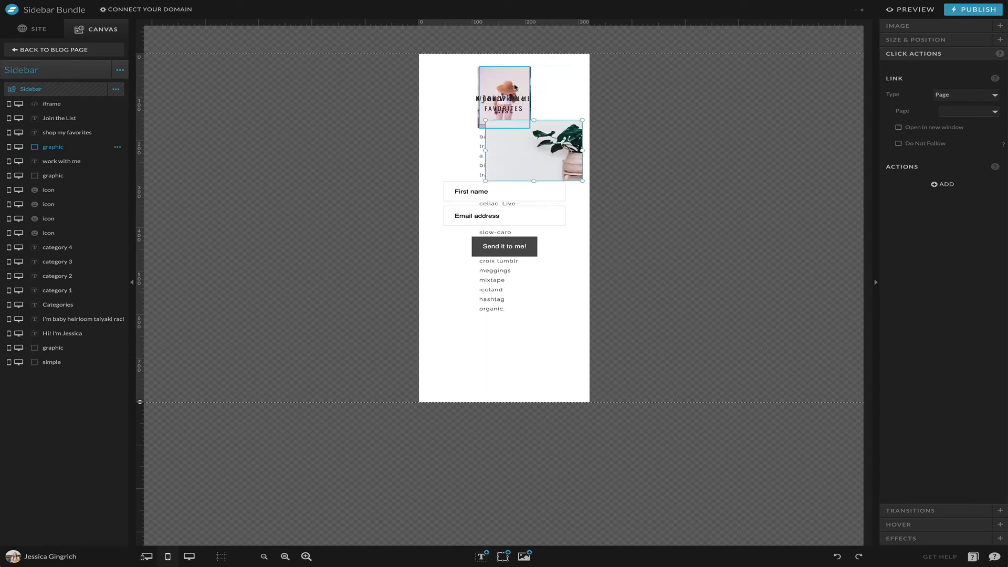
shift+click(515, 88)
click(889, 150)
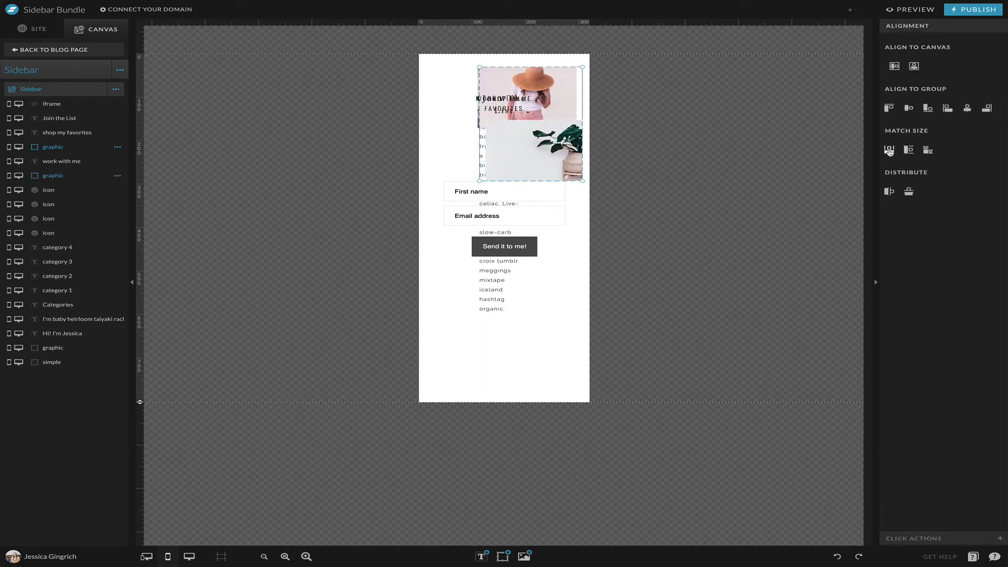
click(966, 109)
drag(568, 75, 546, 334)
drag(528, 204, 528, 473)
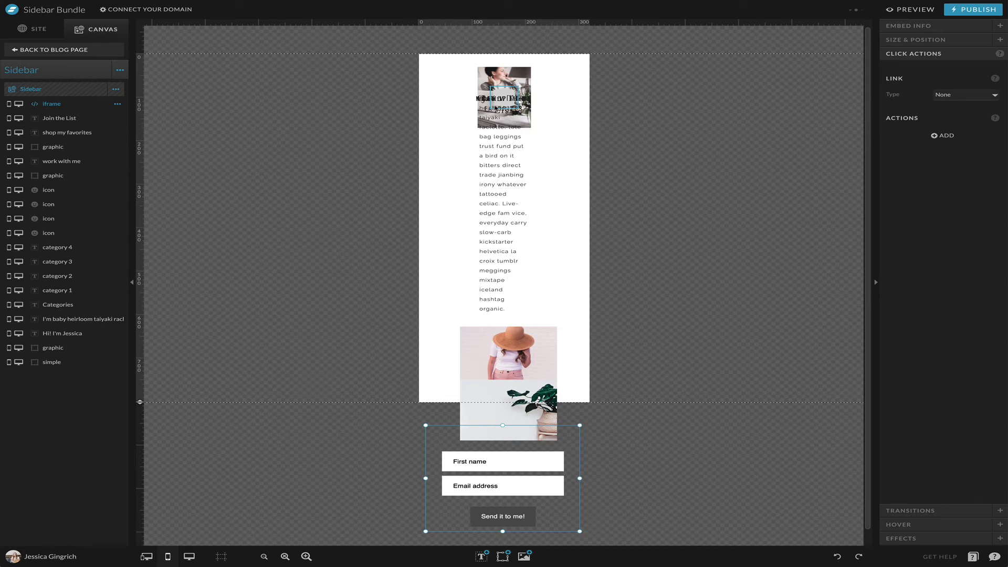
Move the four social icons beside the paragraph, shrink them, and centre them evenly spaced in one row
drag(495, 109, 438, 113)
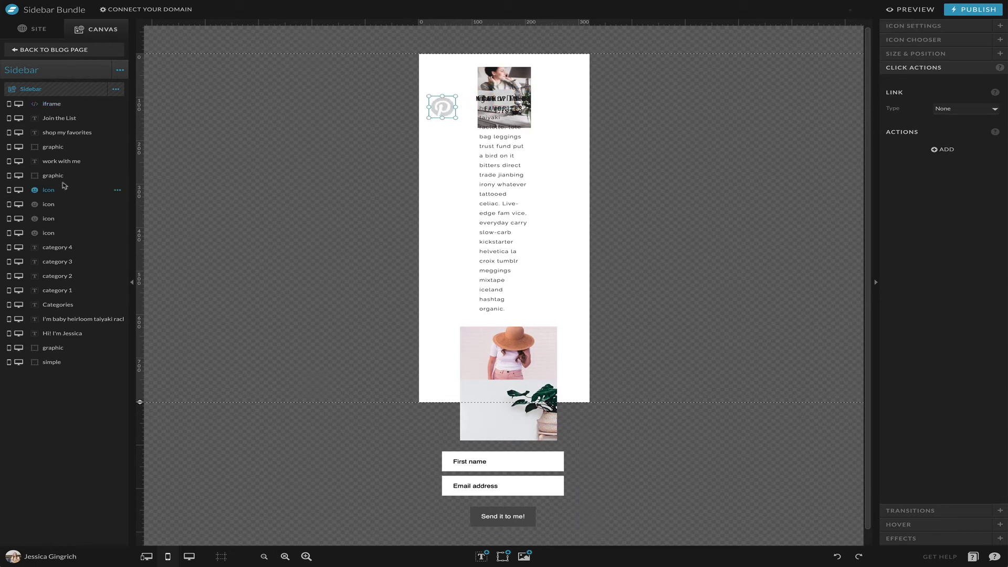
shift+click(49, 232)
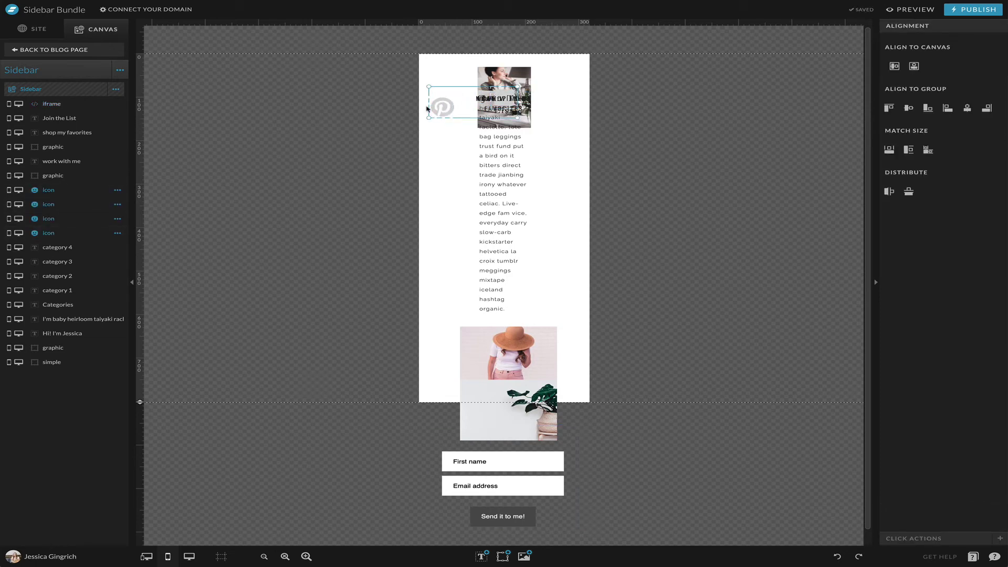
drag(428, 108, 447, 236)
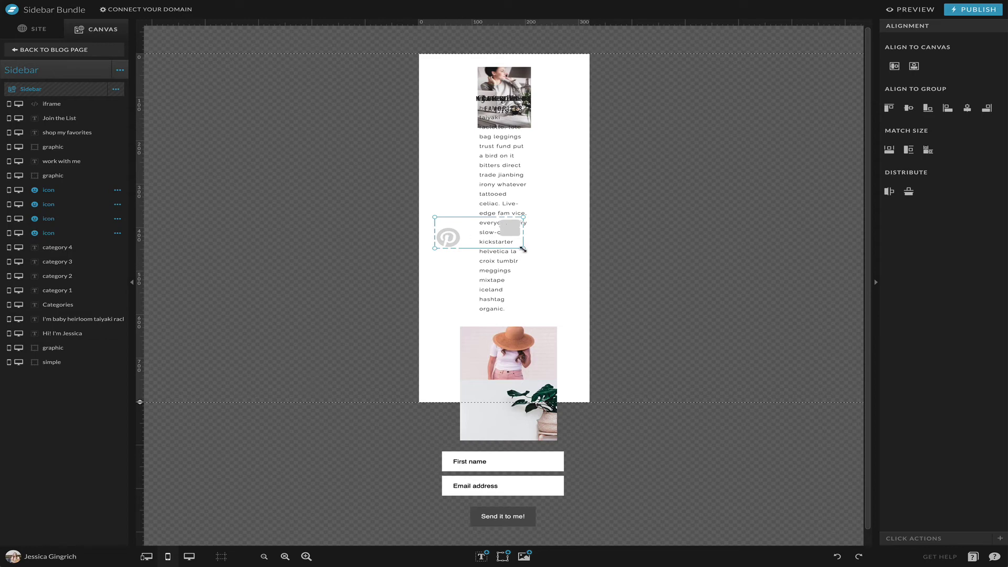
drag(523, 249, 462, 228)
click(452, 250)
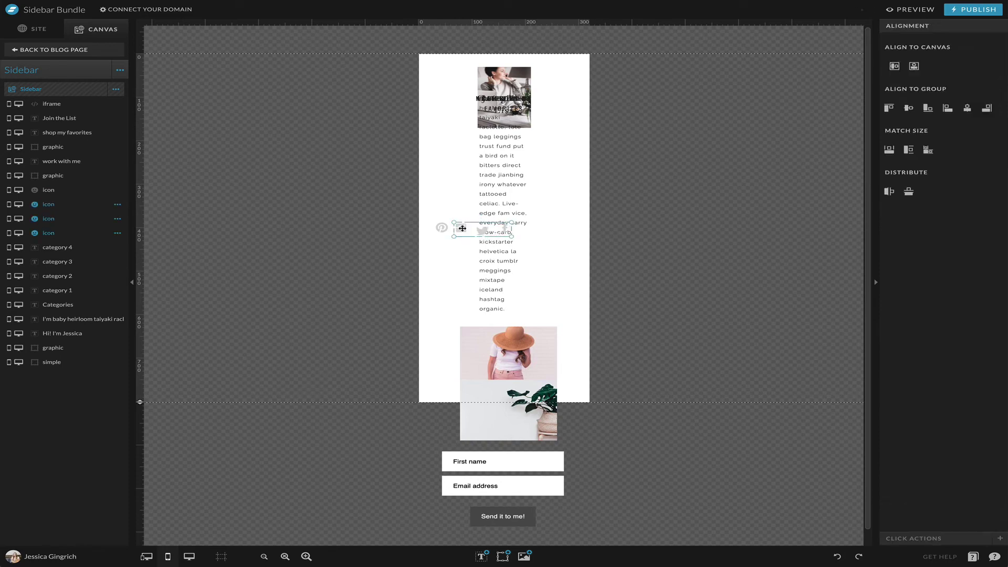
shift+click(445, 229)
click(909, 107)
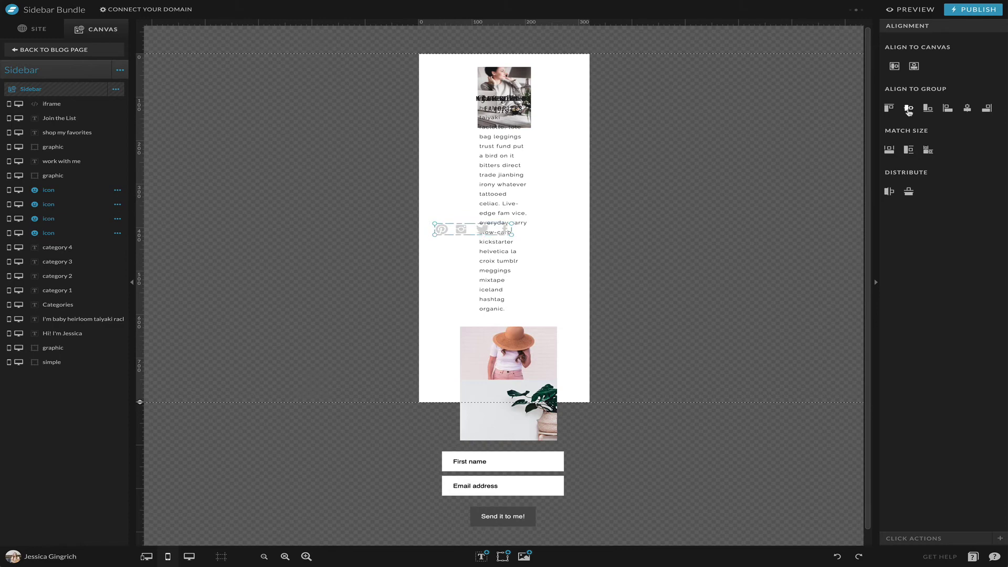
click(889, 192)
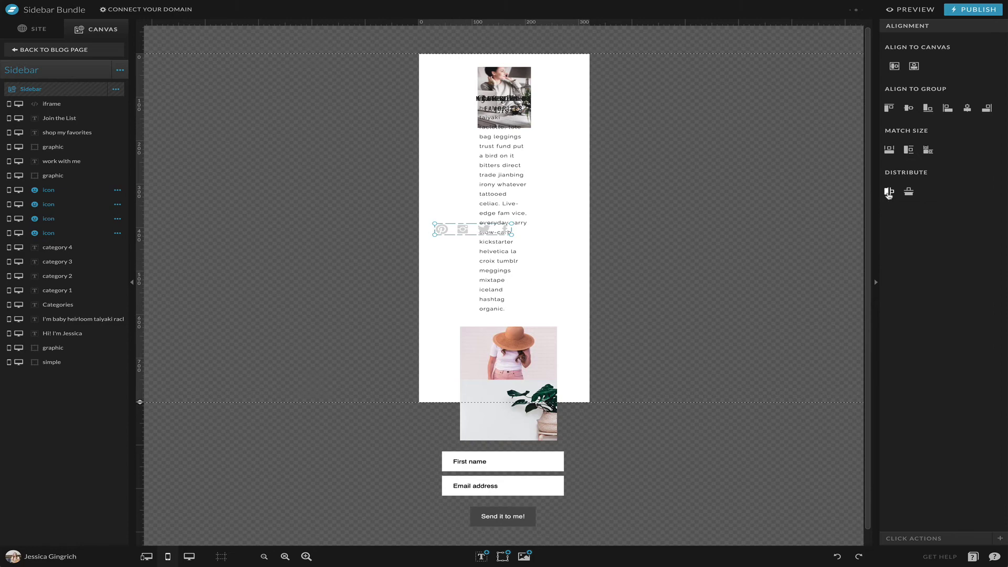
click(914, 69)
click(914, 68)
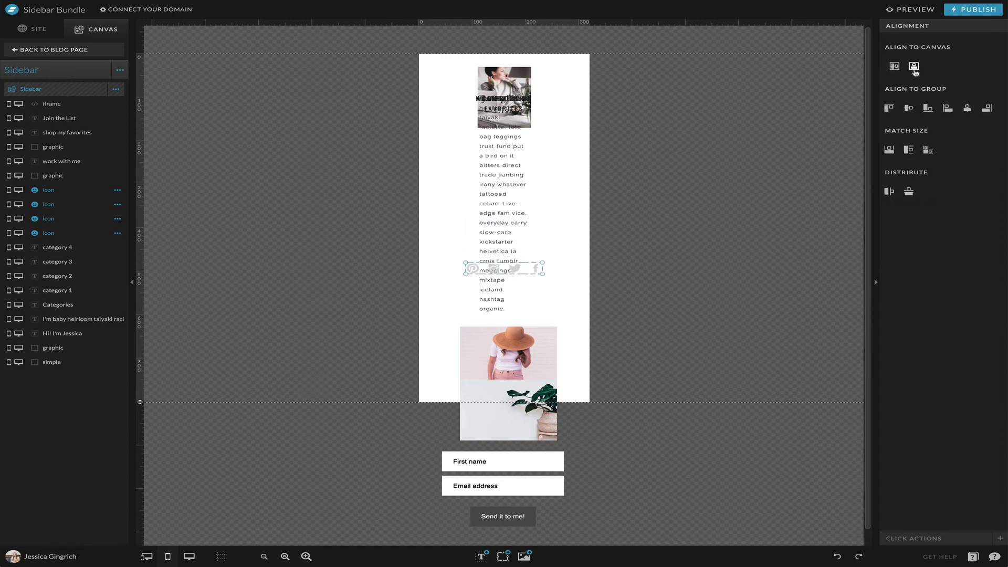
Place Join the List above the signup form and the Shop My Favorites and Work With Me labels on their photos, then enlarge and centre the top photo
click(504, 100)
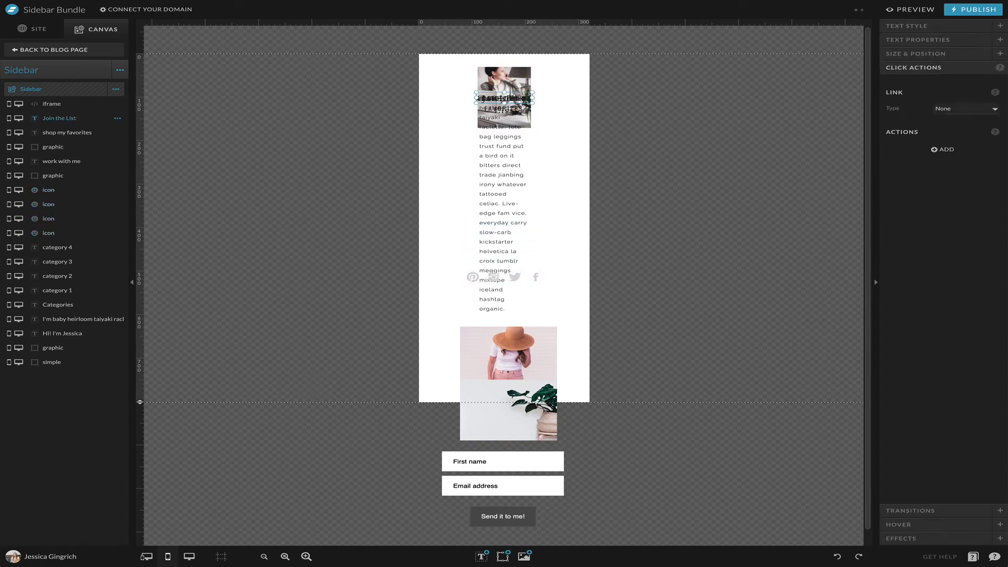
drag(498, 118, 548, 469)
drag(501, 98, 522, 462)
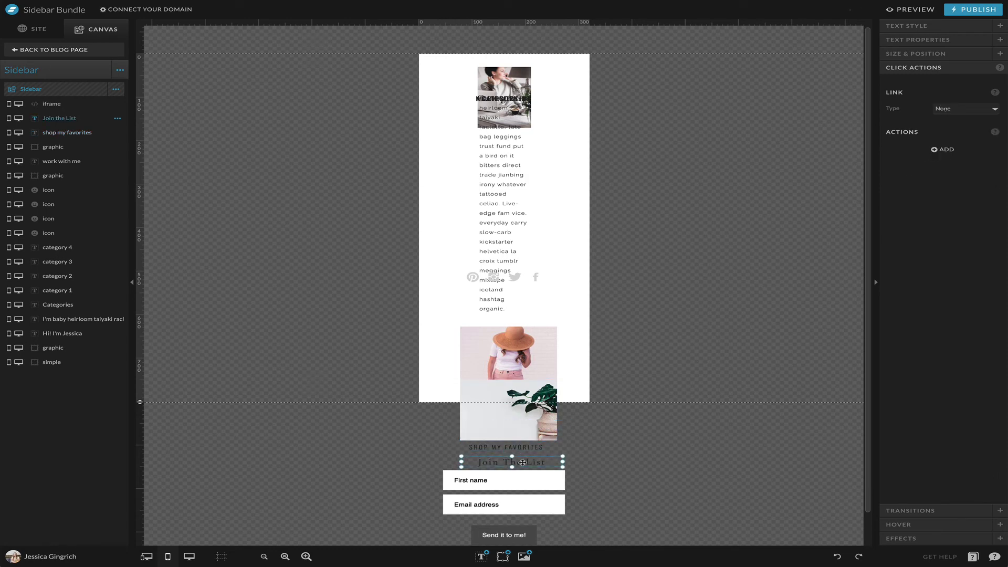
drag(496, 105, 494, 385)
click(494, 85)
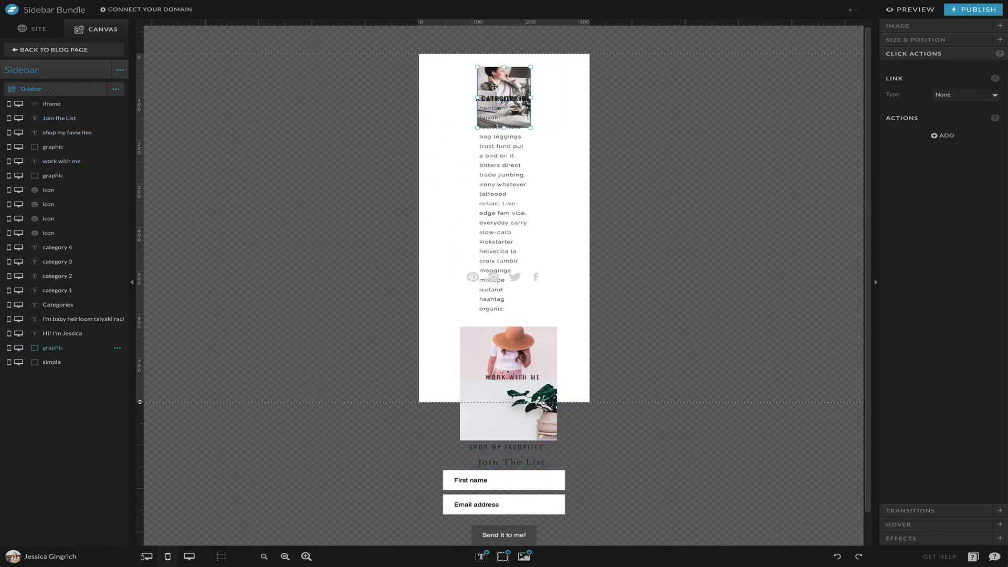
drag(478, 128, 428, 154)
drag(439, 95, 462, 93)
Move the category list off the photo, widen the bio under the greeting, and lengthen the canvas to about 1020 px
click(492, 98)
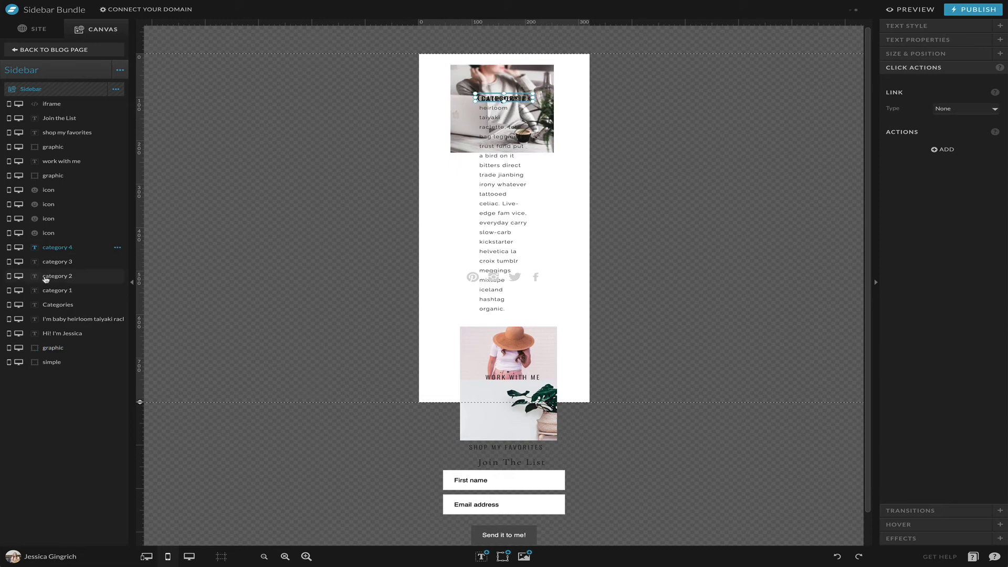
shift+click(55, 305)
drag(504, 96, 568, 230)
drag(500, 98, 460, 169)
drag(519, 183, 574, 239)
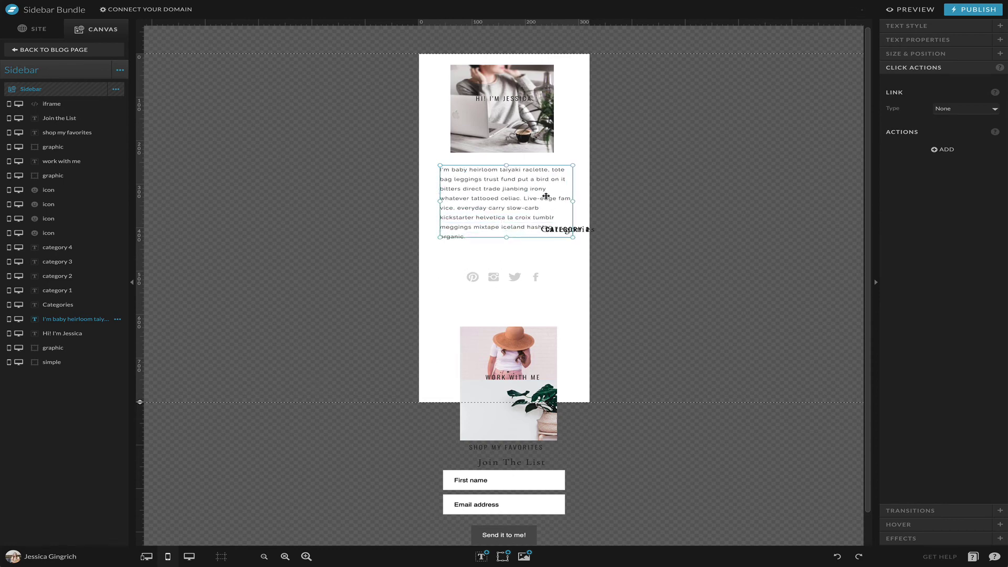
drag(546, 196, 546, 213)
drag(504, 98, 510, 167)
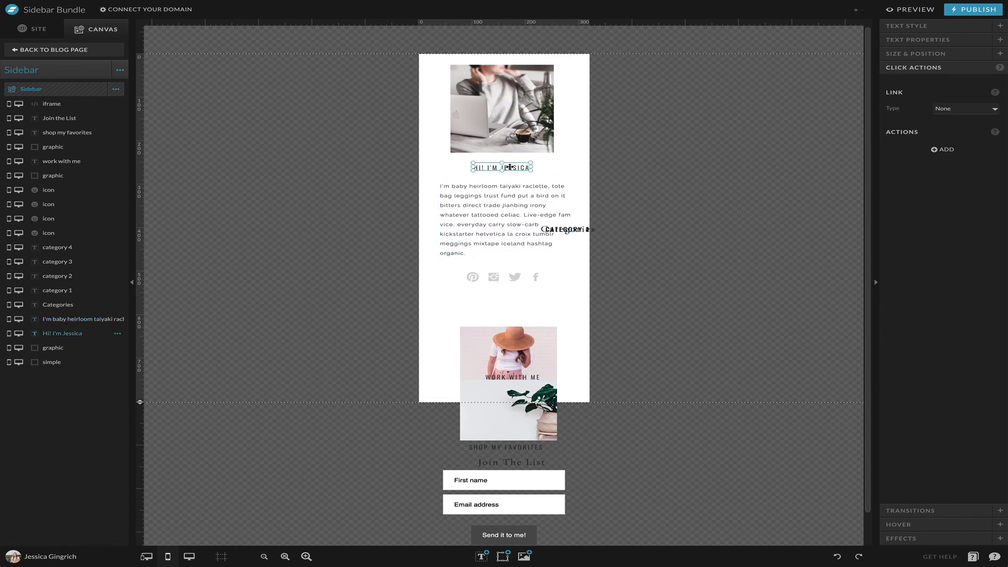
scroll(612, 278, down, 2)
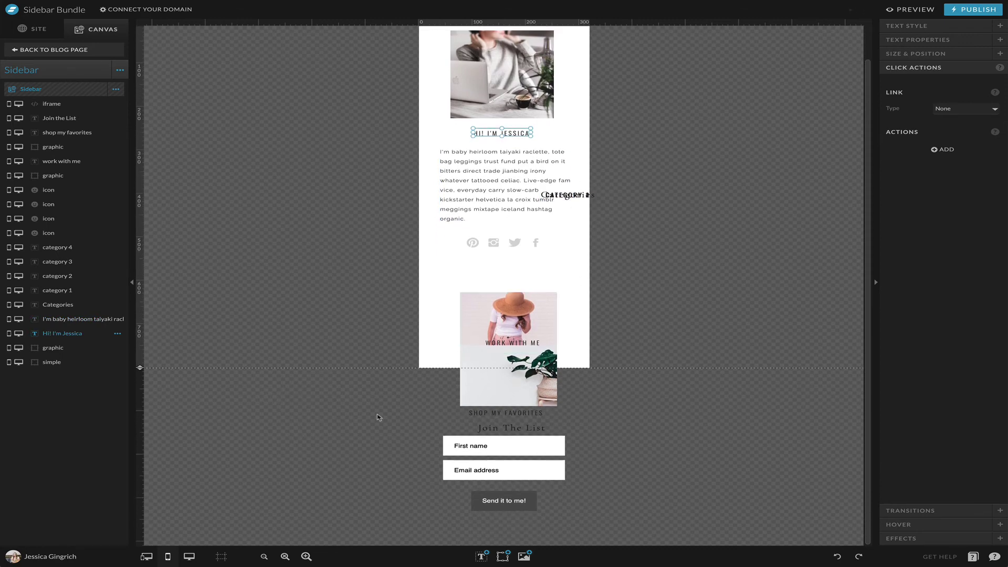
drag(140, 369, 140, 535)
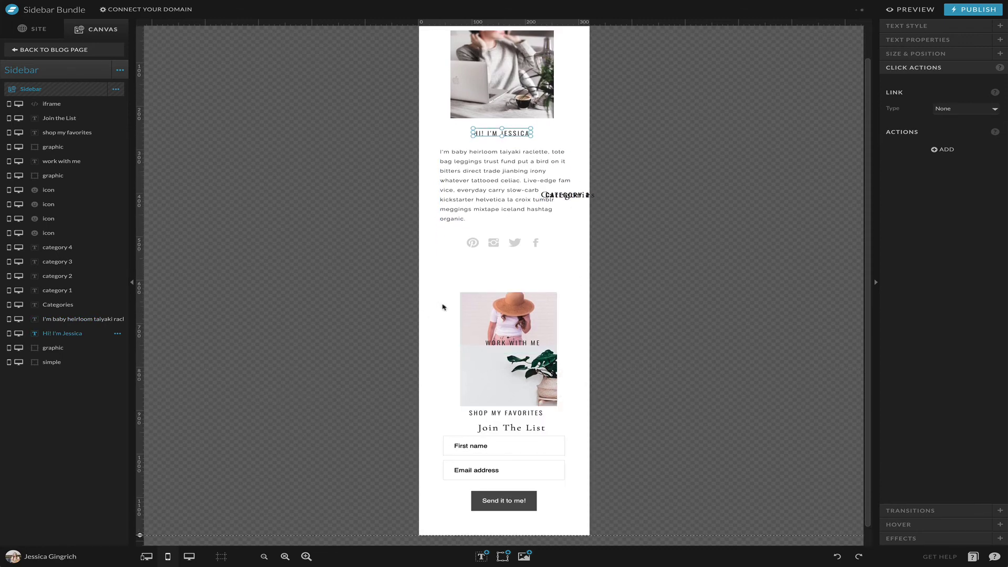
Widen the laptop photo, then match the Work With Me image's width to it and centre both on the canvas
click(543, 319)
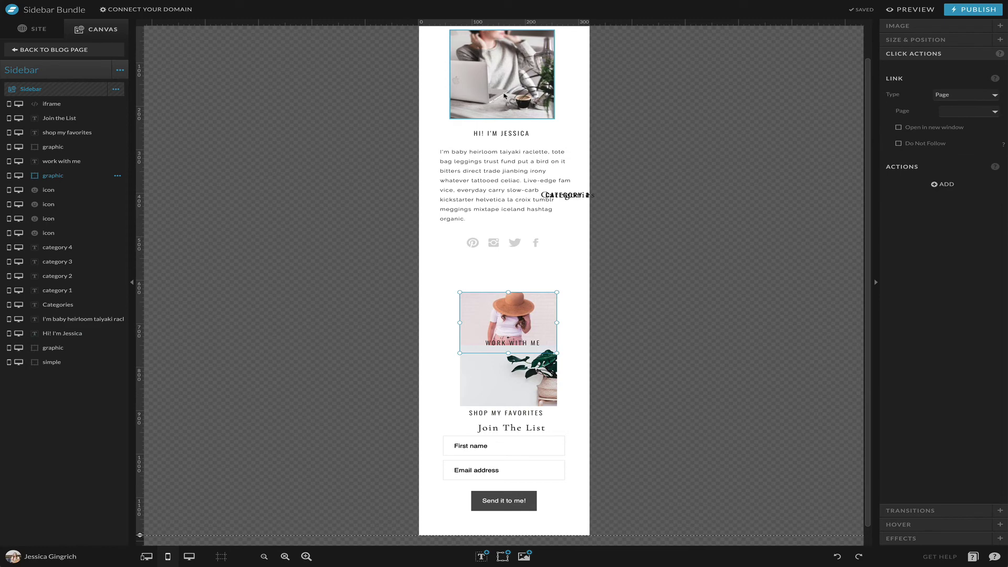
click(504, 95)
drag(443, 75, 428, 75)
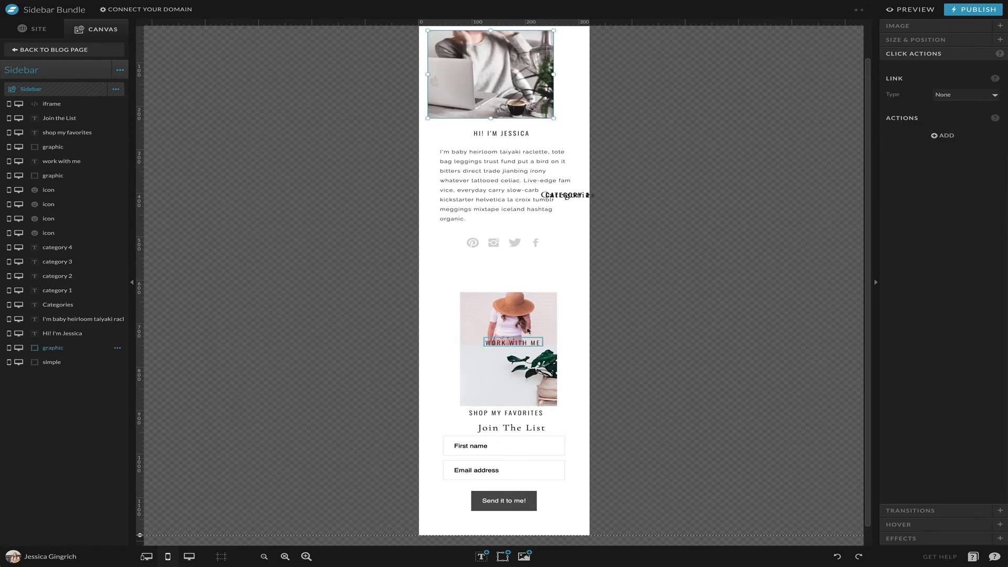
shift+click(525, 322)
click(907, 151)
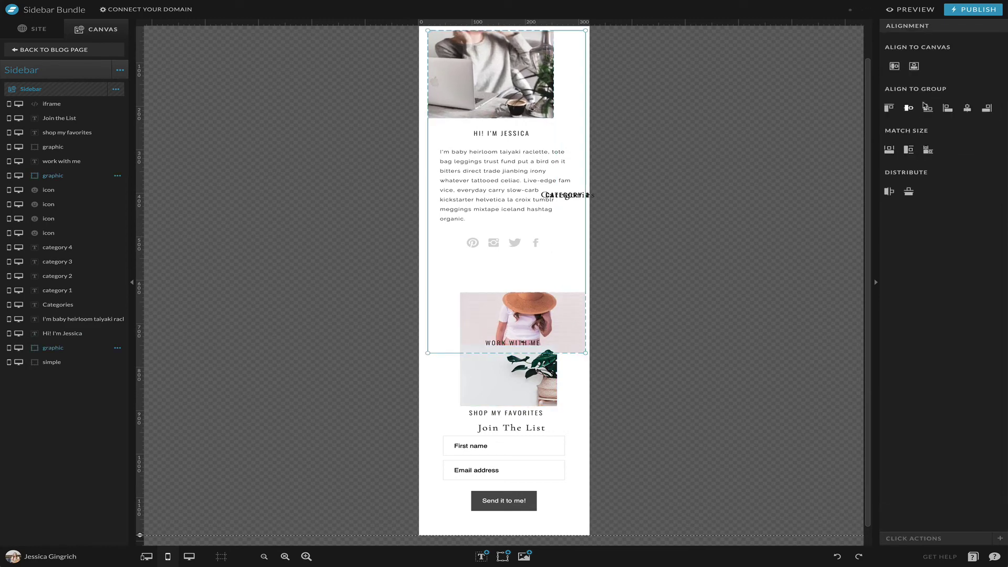
click(915, 66)
click(777, 213)
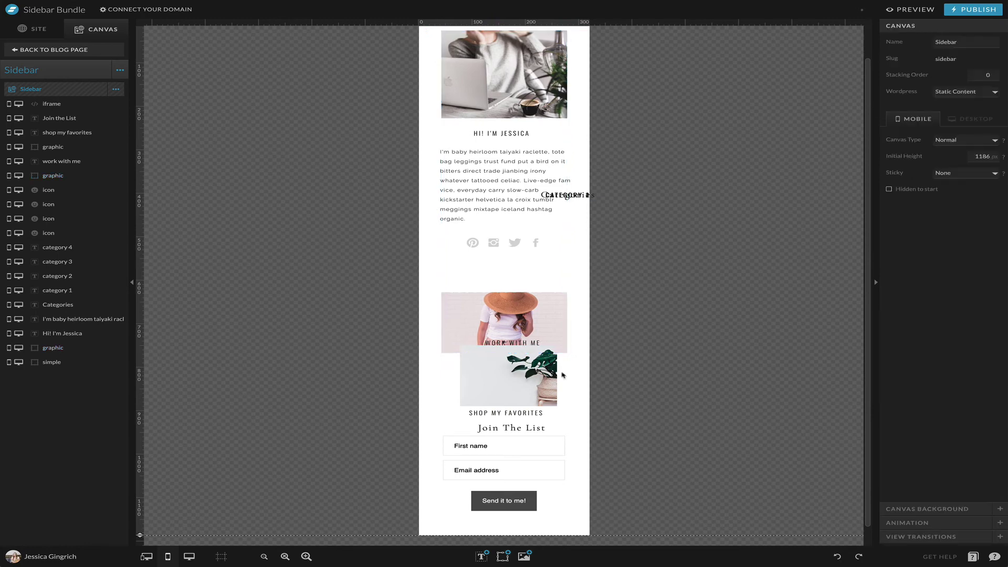
Move the plant image under Work With Me and match its width
click(525, 391)
drag(525, 391, 517, 401)
shift+click(504, 321)
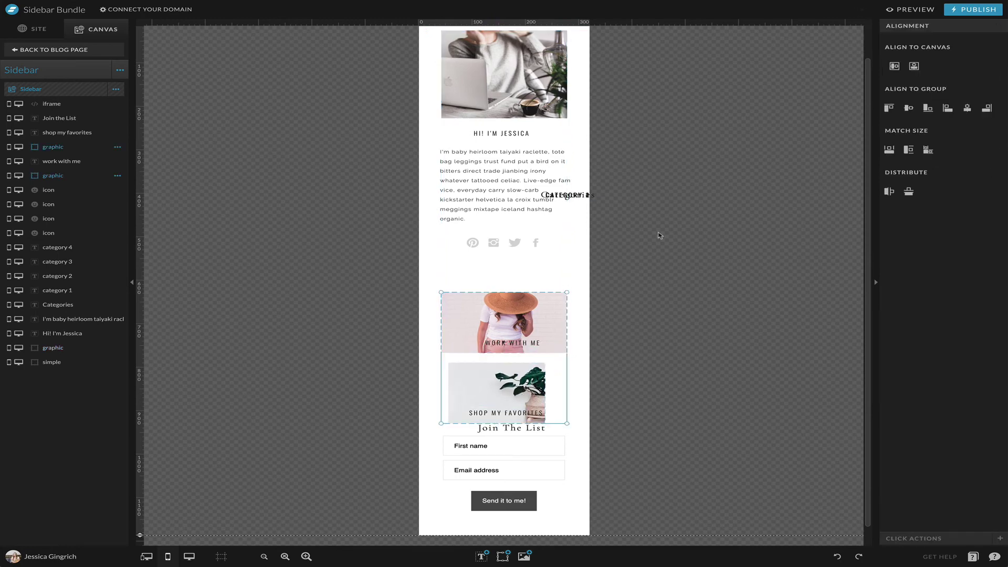
click(889, 150)
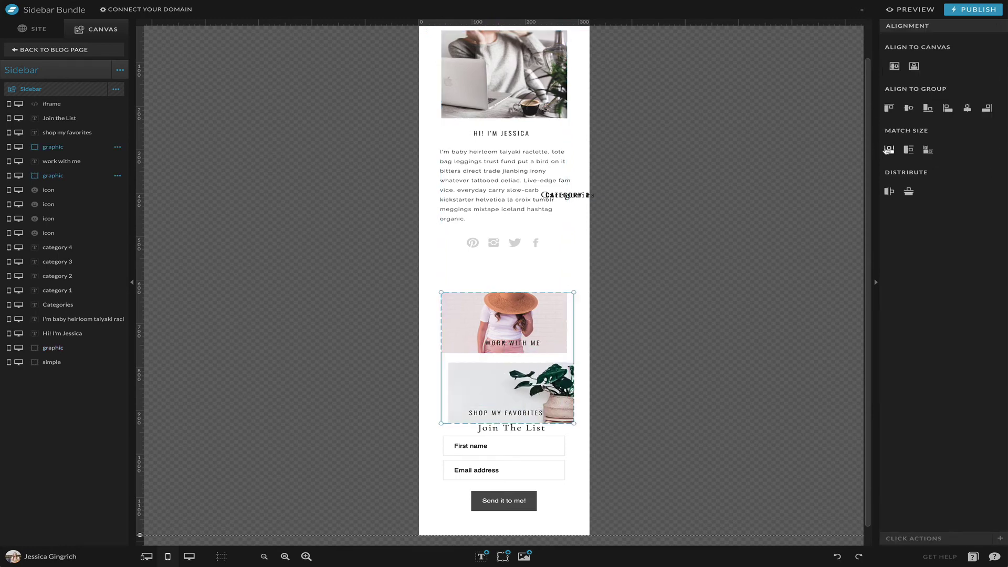
click(827, 156)
Lengthen the canvas further and move the signup form down the page
scroll(608, 375, down, 1)
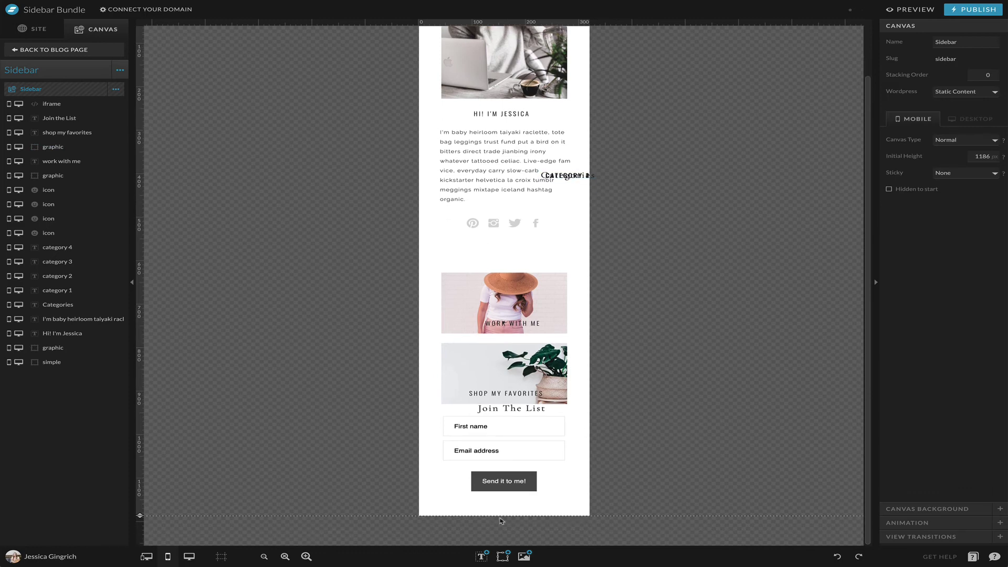
drag(142, 515, 158, 546)
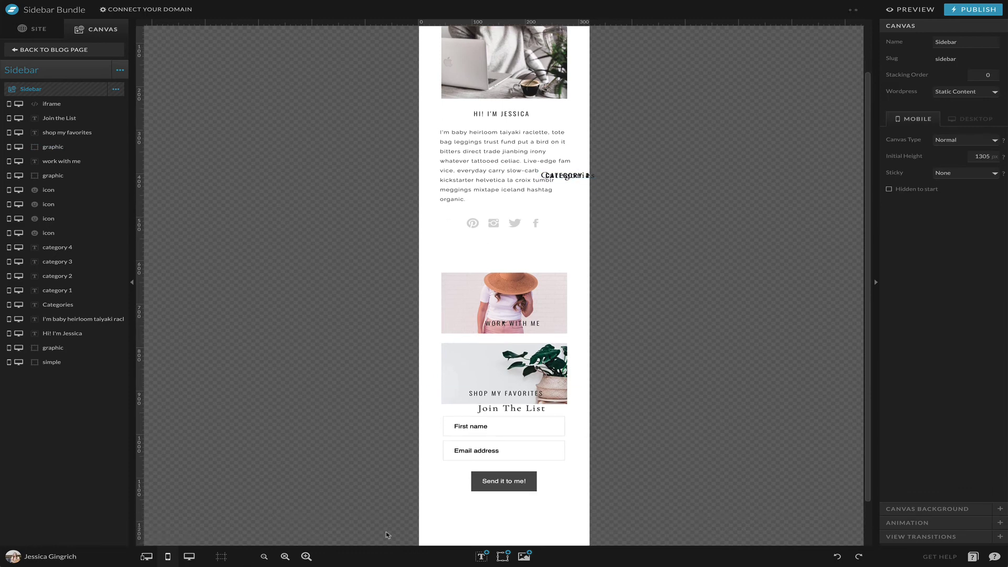
click(525, 469)
drag(524, 409, 543, 477)
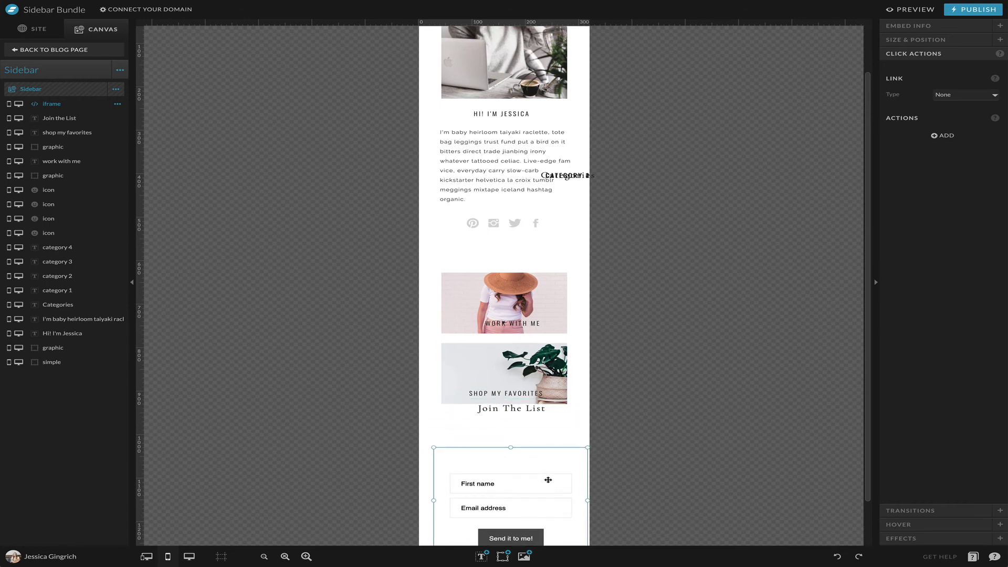
drag(519, 410, 515, 452)
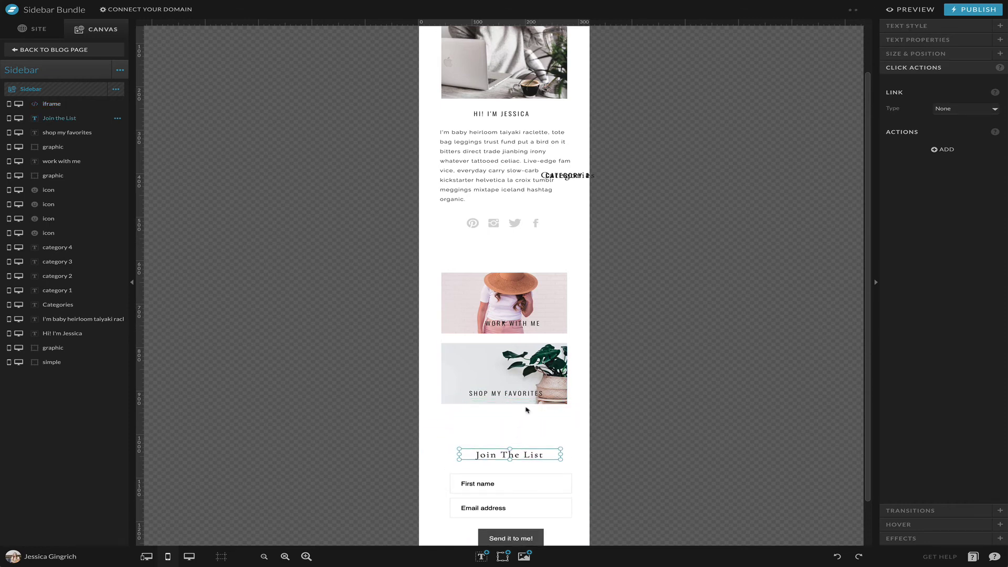
Put the Shop My Favorites caption below the plant image and shift both down together
click(515, 368)
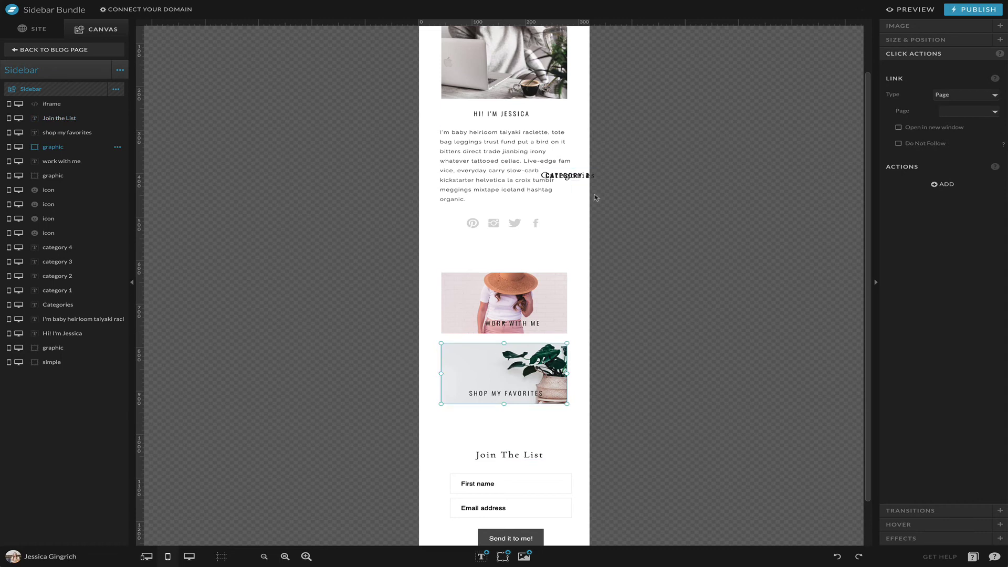
click(9, 148)
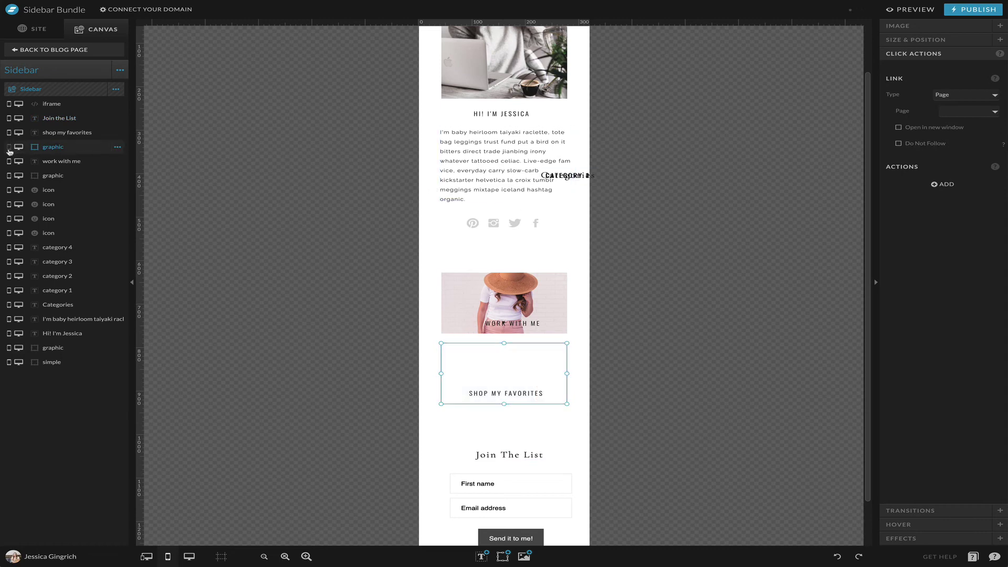
click(9, 150)
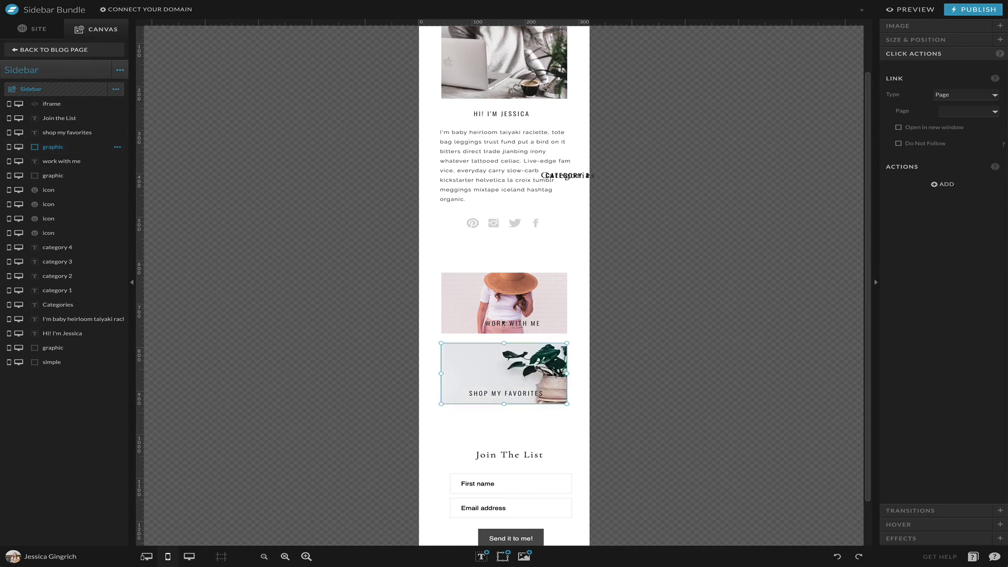
drag(506, 398, 508, 419)
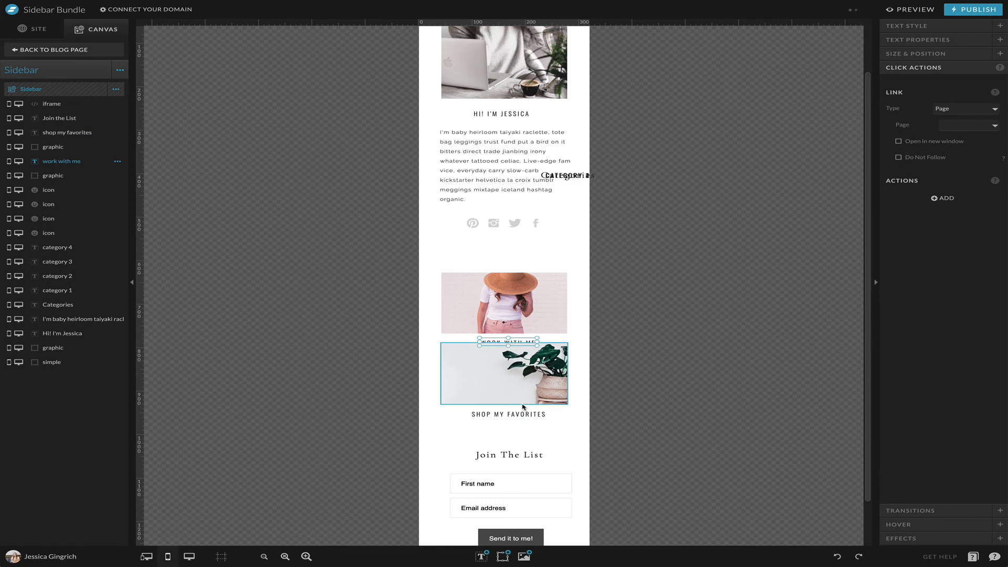
shift+click(494, 384)
drag(494, 384, 494, 397)
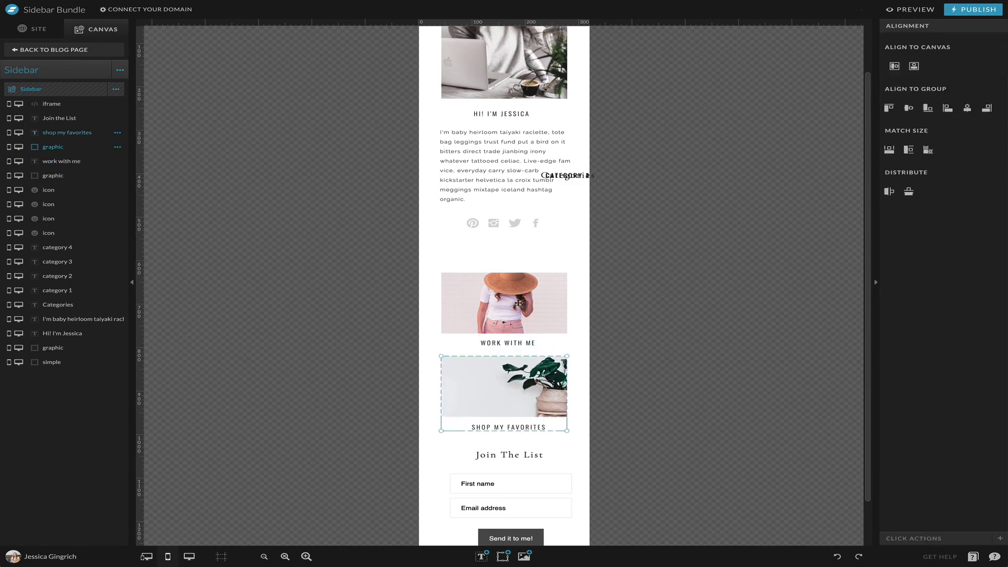
Place Categories under the social icons, tighten and centre the icons, and extend the canvas, nudging the lower section down
mouse_move(567, 177)
mouse_down()
mouse_move(522, 259)
mouse_move(521, 247)
mouse_move(469, 220)
mouse_up()
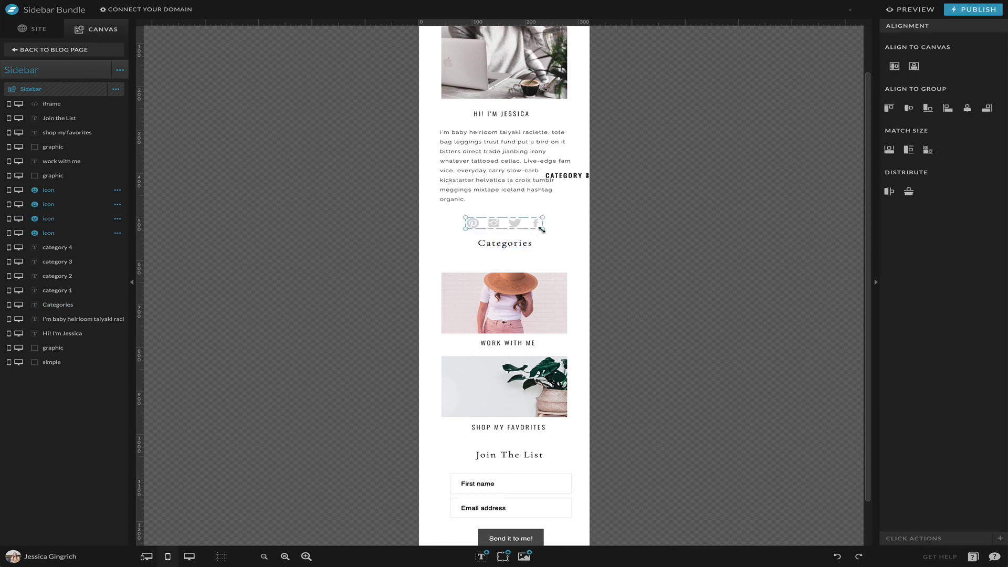
drag(542, 229, 533, 226)
click(914, 66)
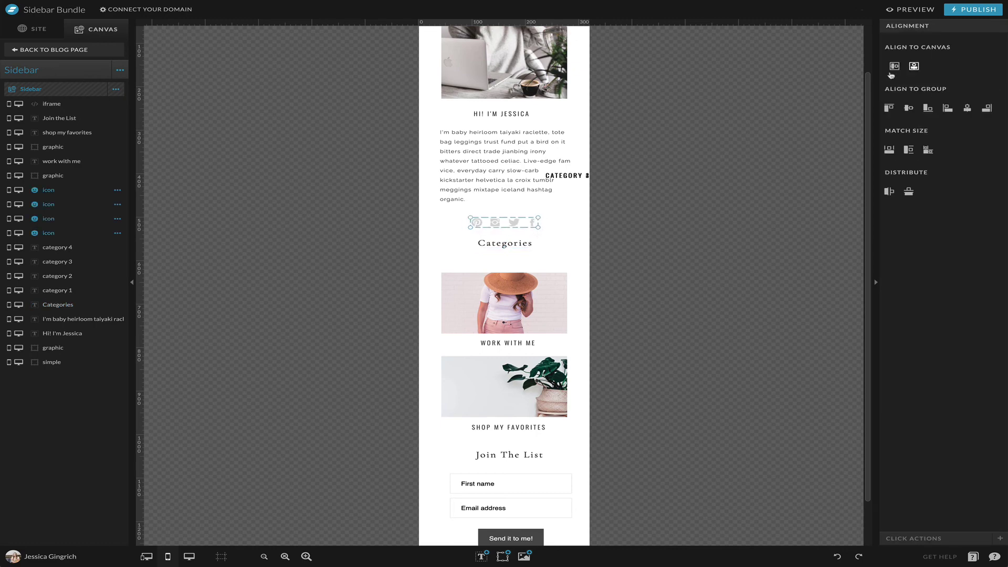
scroll(595, 349, down, 1)
drag(140, 517, 141, 544)
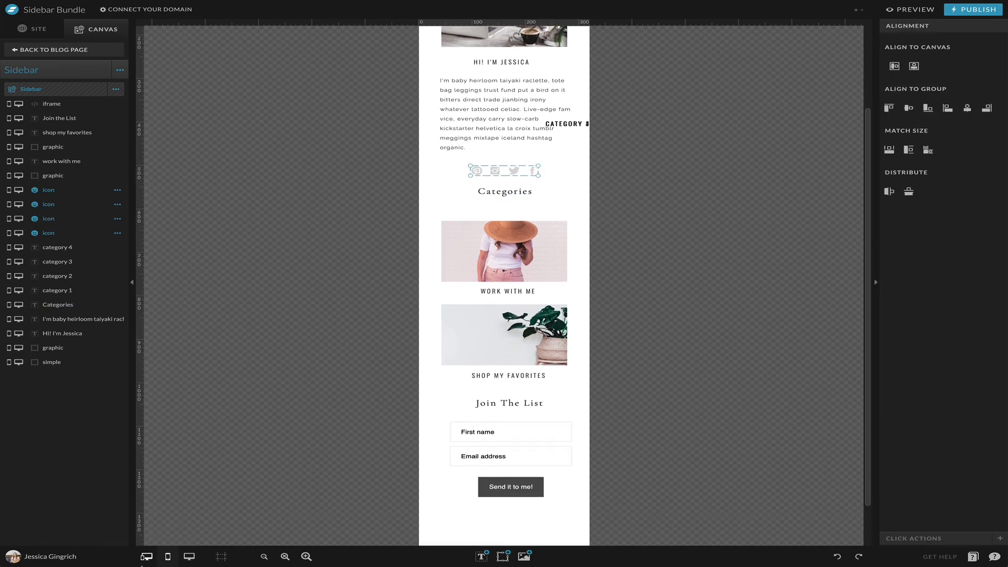
drag(586, 508, 423, 247)
key(shift+Down)
key(shift+Down)
key(shift+Down)
key(shift+Down)
key(shift+Down)
key(shift+Down)
key(shift+Down)
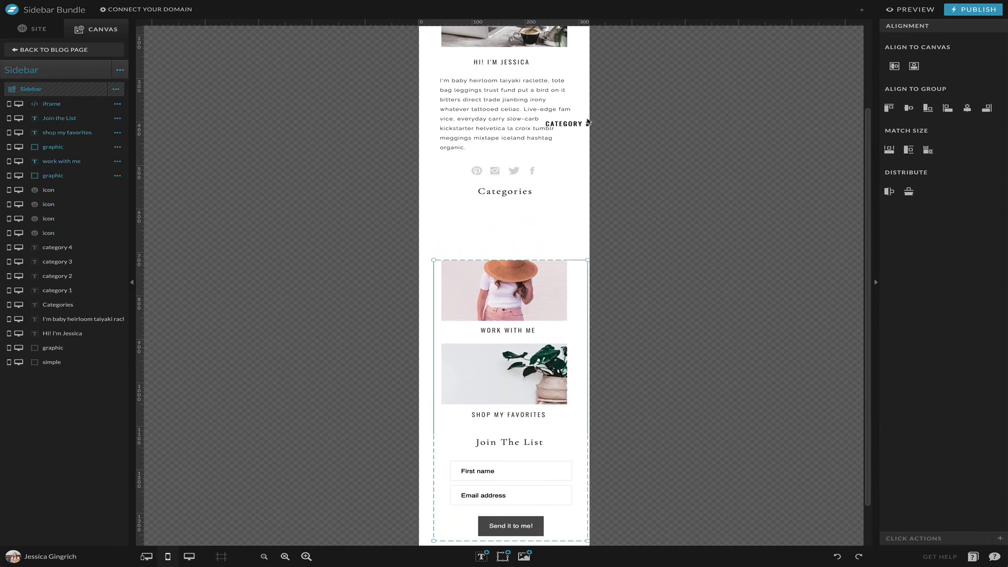
Stack Category 1–4 under the Categories heading, aligned and evenly distributed vertically
drag(588, 122, 521, 239)
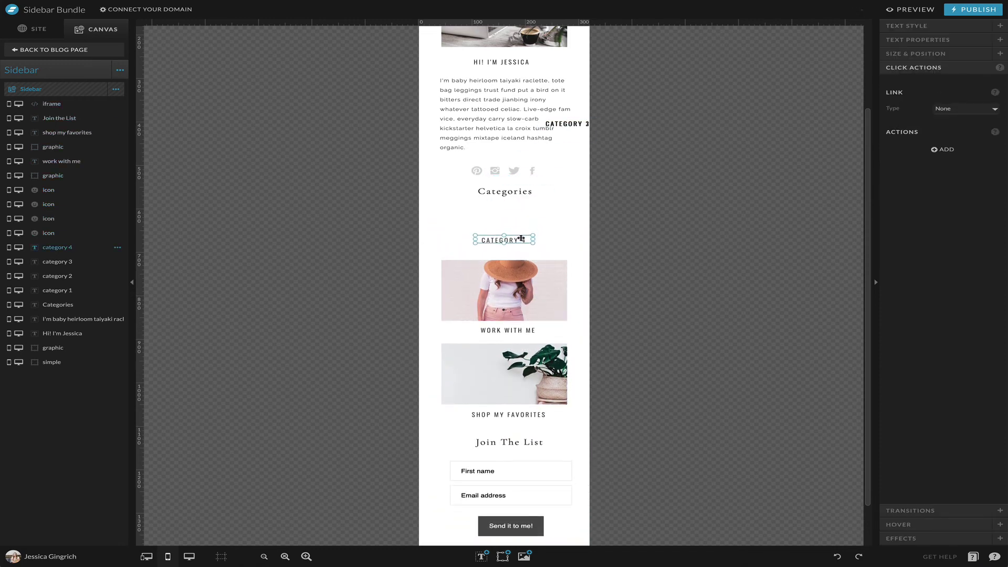
drag(577, 130, 514, 236)
click(576, 126)
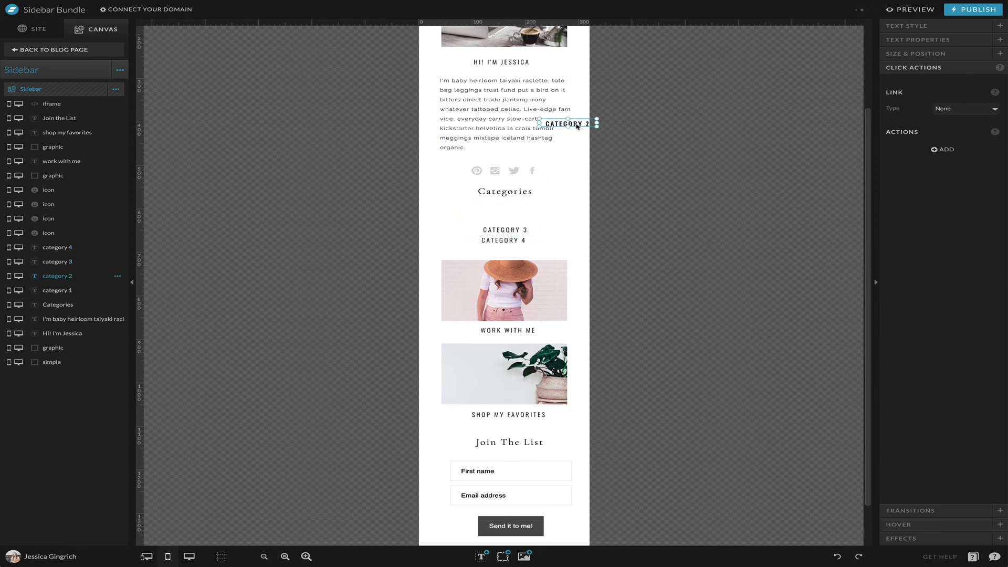
drag(576, 126, 522, 207)
drag(546, 258, 501, 209)
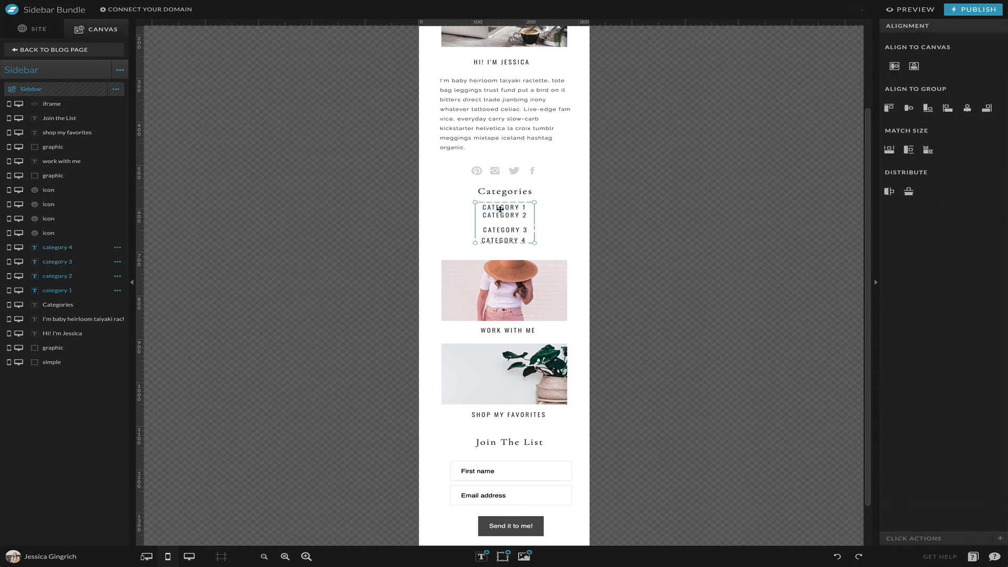
click(967, 109)
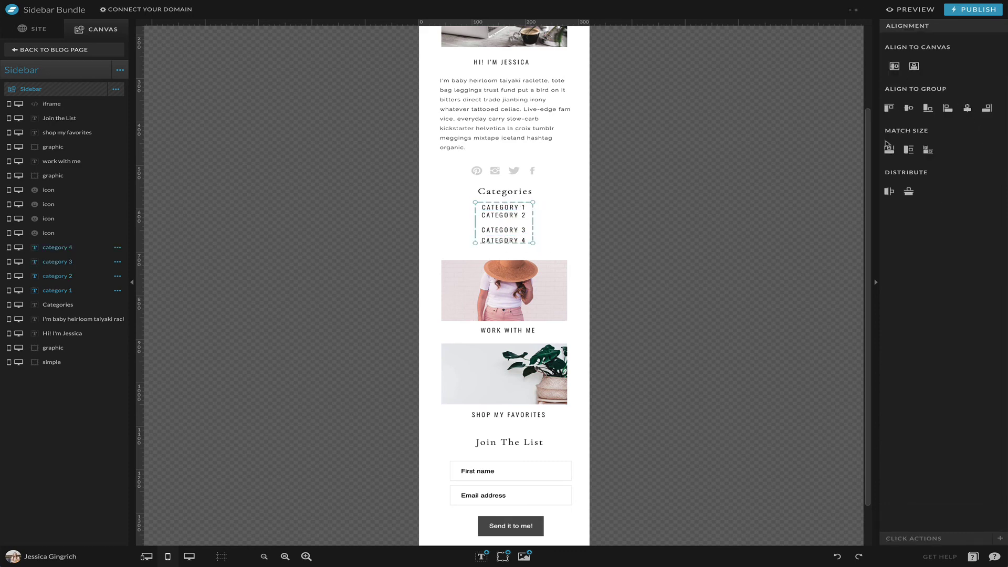
click(910, 191)
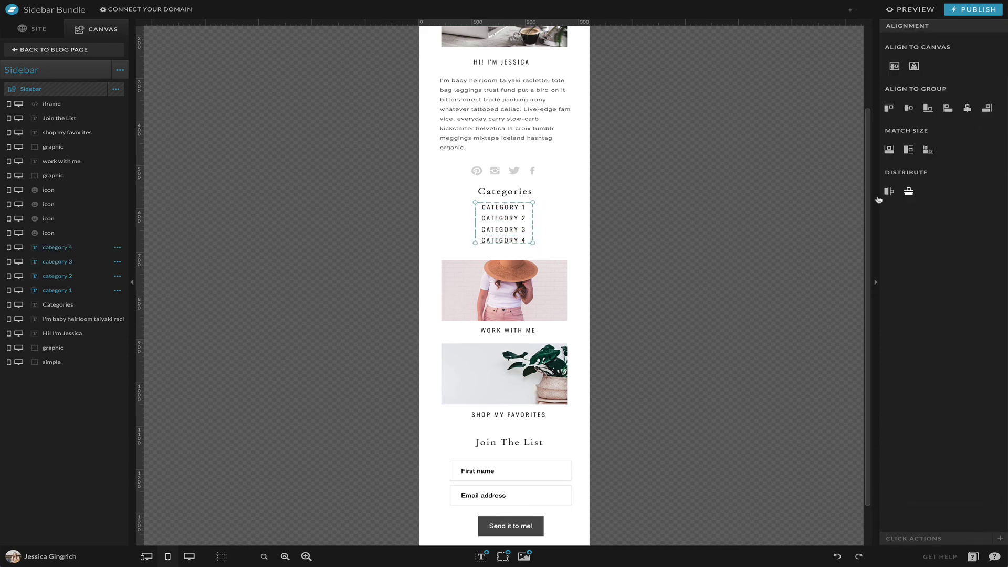
Widen the signup form and centre the lower sidebar headings, categories and captions on one another
click(589, 238)
scroll(588, 238, up, 2)
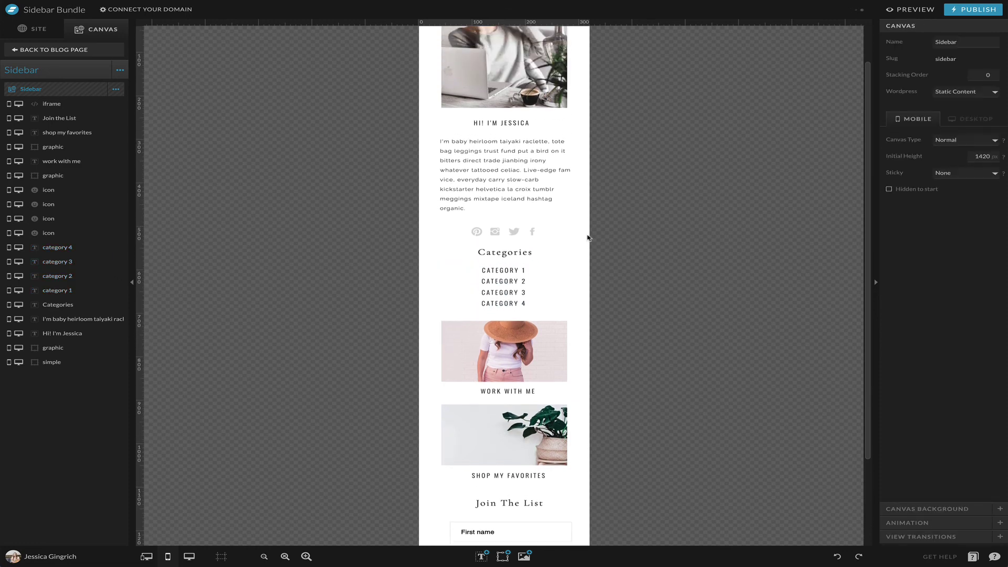
scroll(588, 238, down, 4)
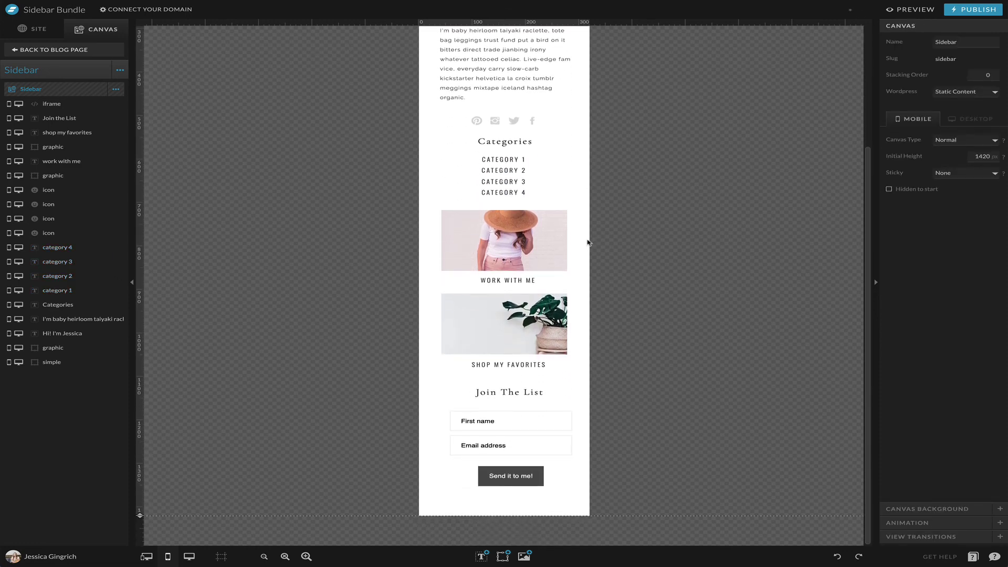
click(551, 464)
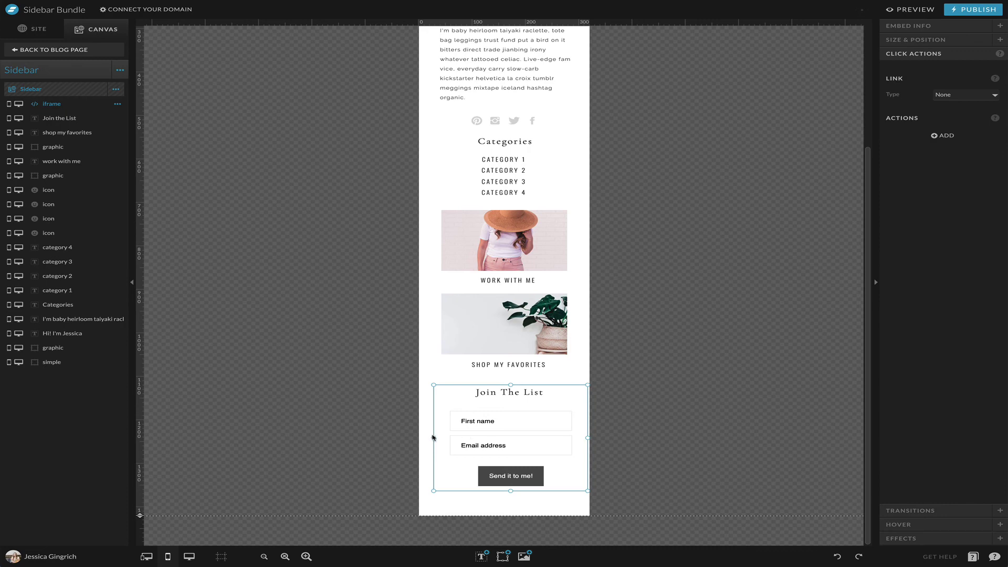
drag(433, 438, 420, 437)
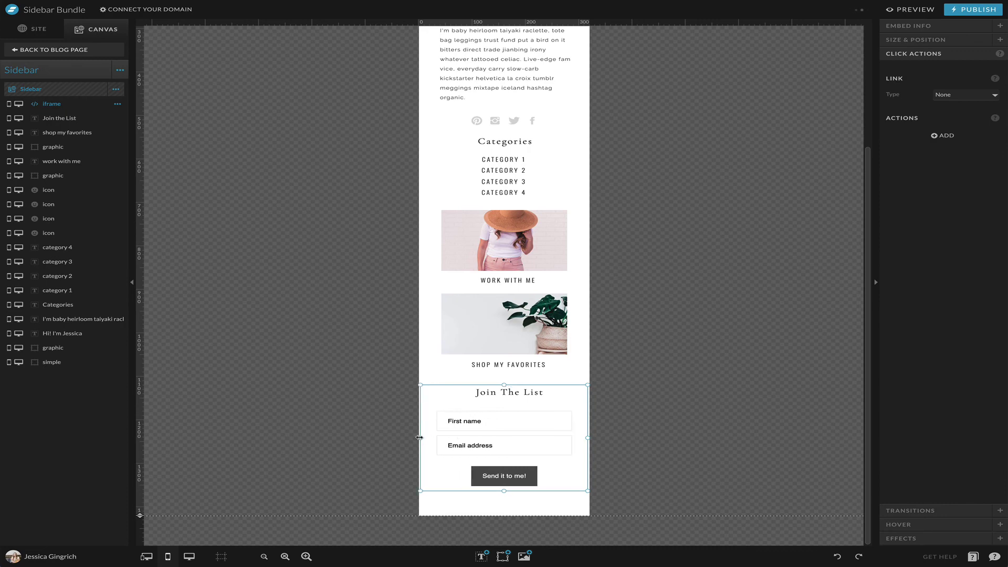
click(938, 41)
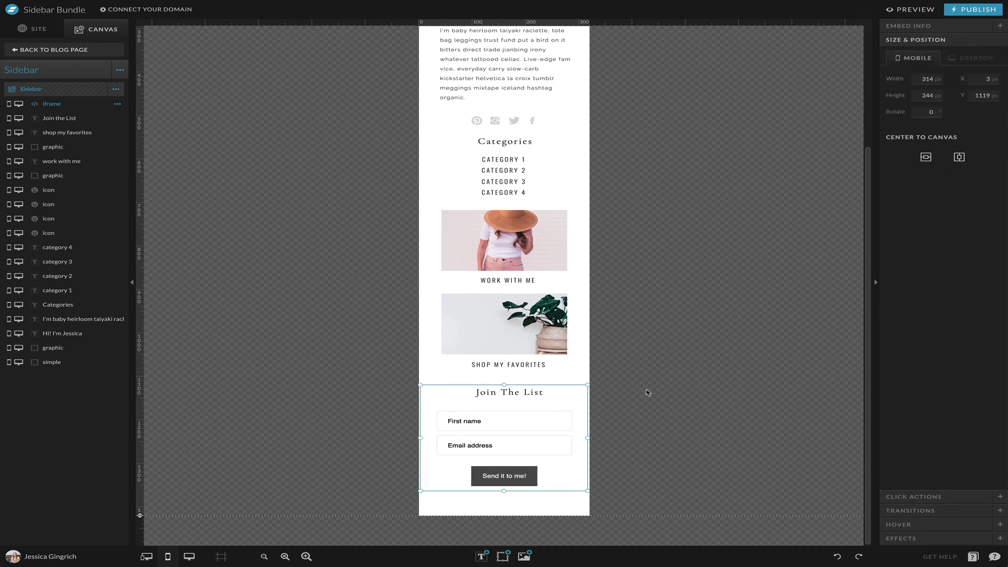
shift+click(517, 393)
drag(527, 510, 429, 218)
drag(586, 141, 415, 491)
click(967, 109)
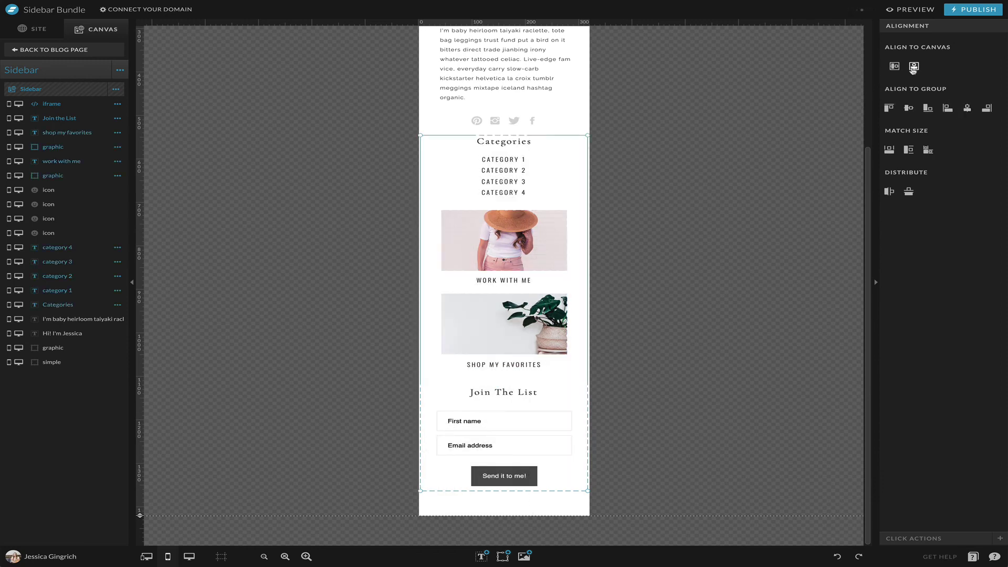
Centre the top photo, greeting and bio on each other and on the canvas
scroll(671, 176, up, 3)
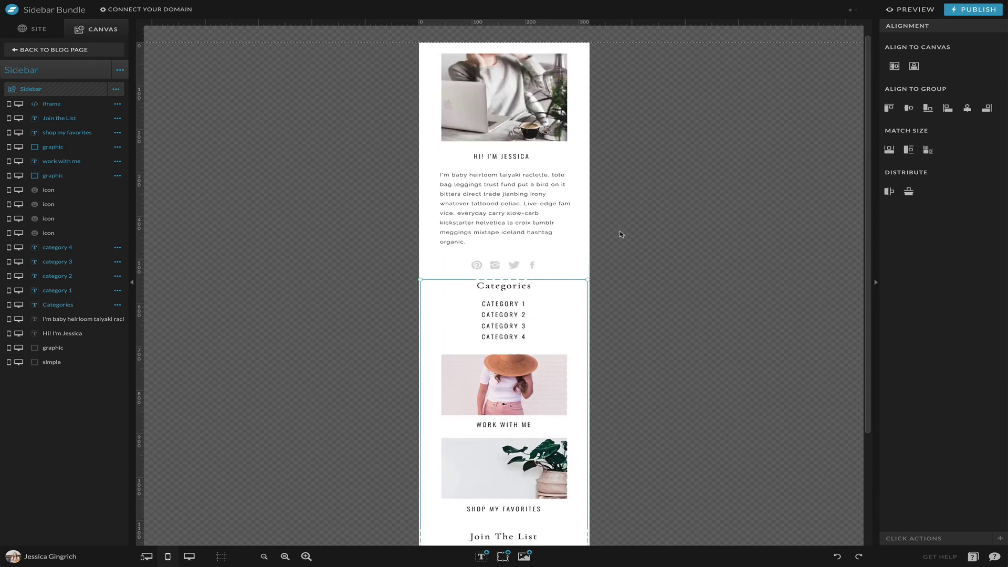
drag(622, 234, 440, 52)
click(968, 108)
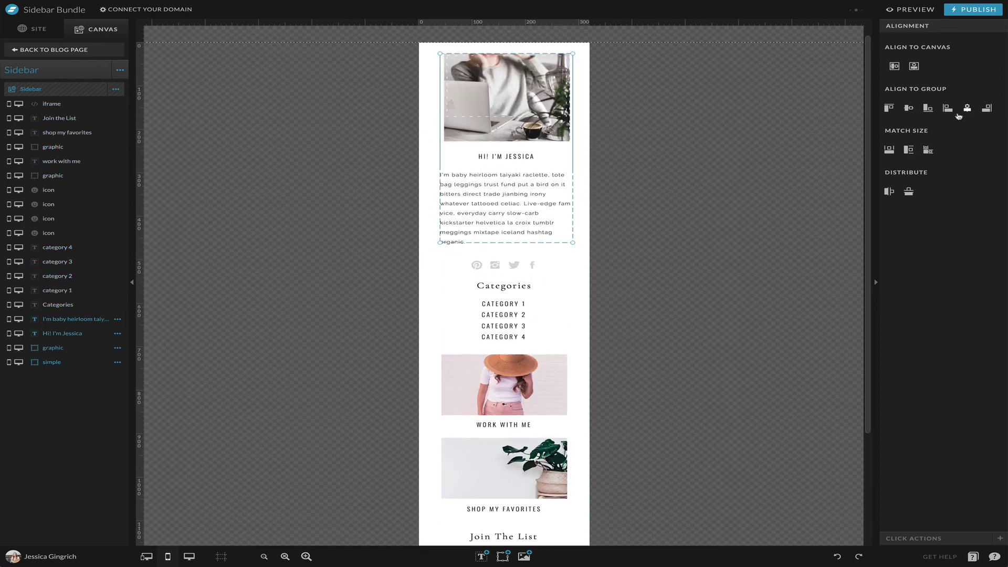
click(914, 66)
click(702, 182)
scroll(700, 182, down, 2)
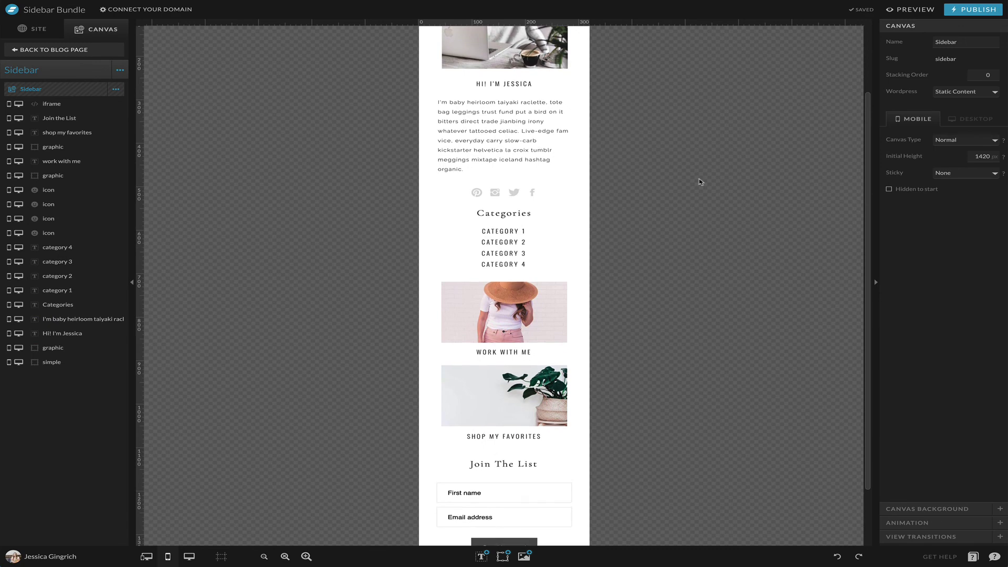
scroll(700, 182, up, 2)
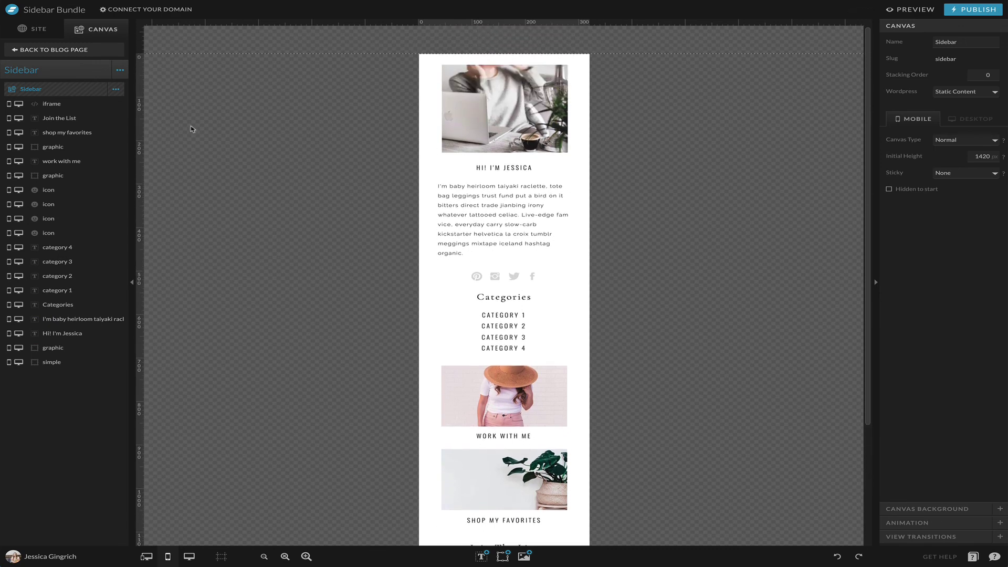
Back on the Blog page, duplicate the Sidebar canvas as Sidebar-1 and move it below Social
click(61, 51)
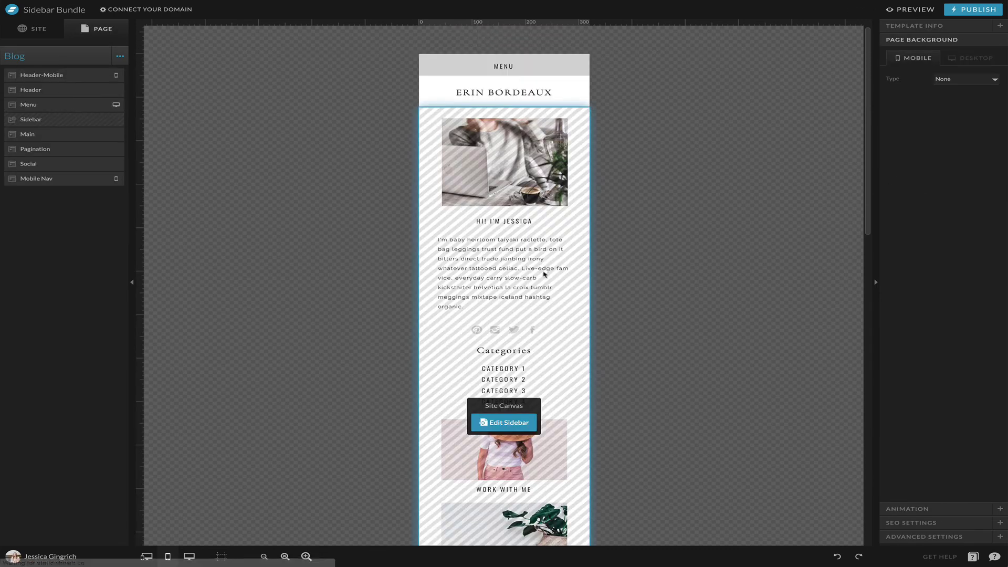
click(190, 556)
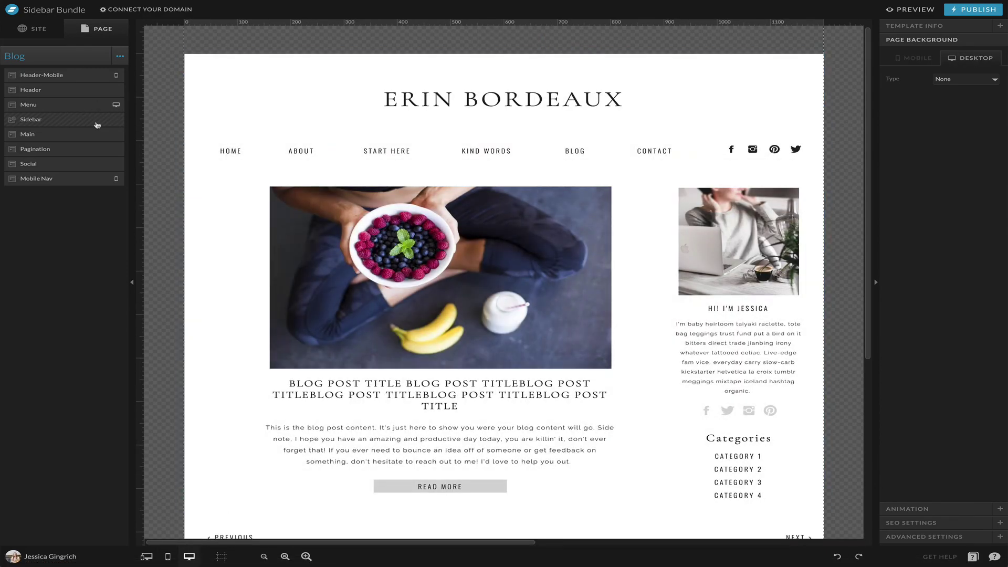
click(169, 556)
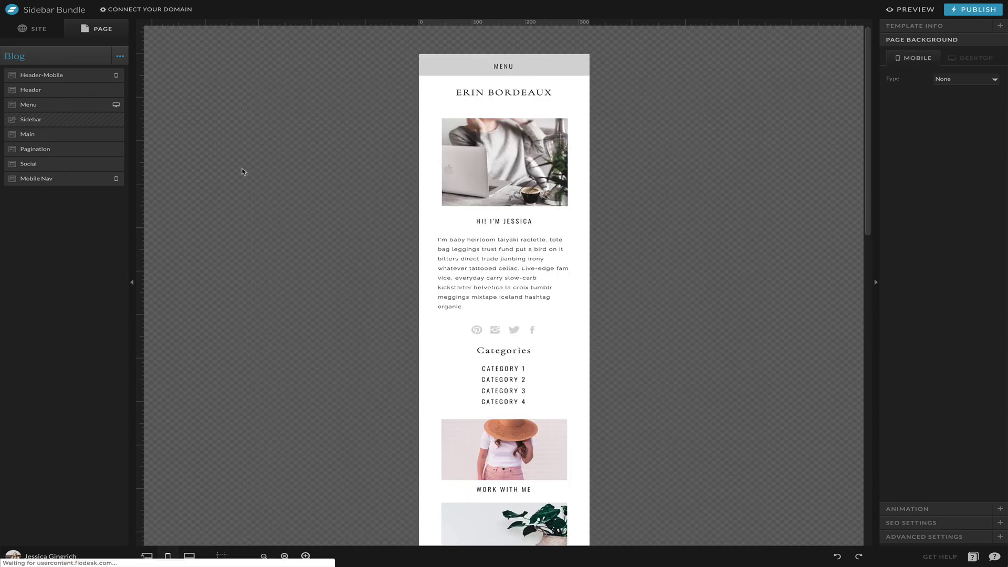
click(65, 125)
click(115, 120)
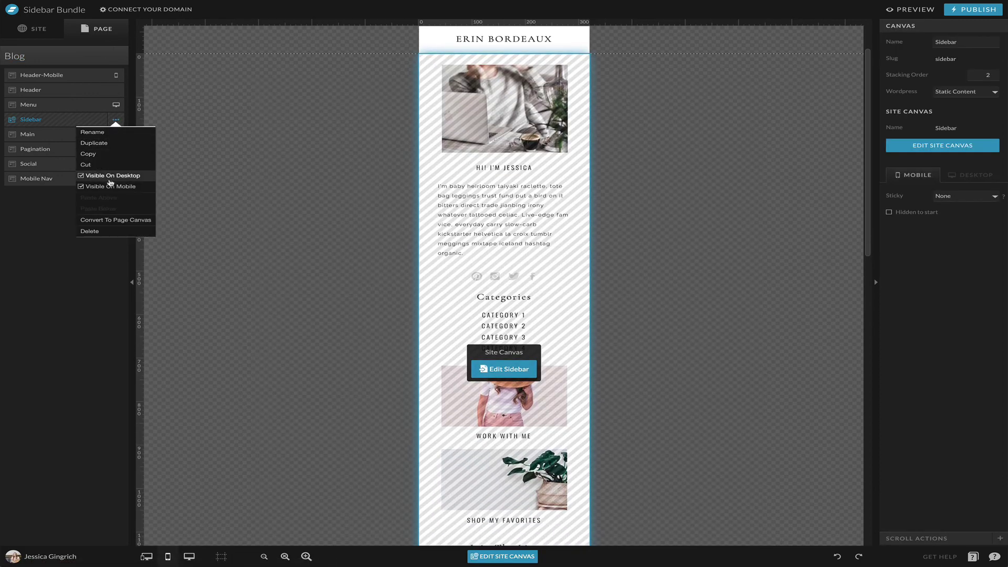
click(92, 143)
drag(84, 135, 96, 179)
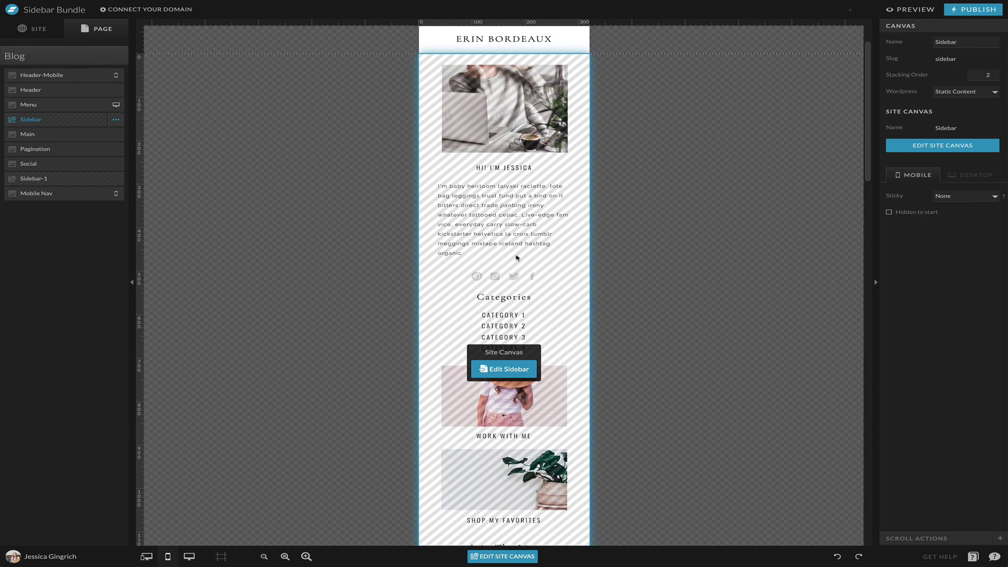
Turn off Visible On Mobile for the original Sidebar canvas
scroll(517, 258, down, 5)
scroll(517, 258, up, 5)
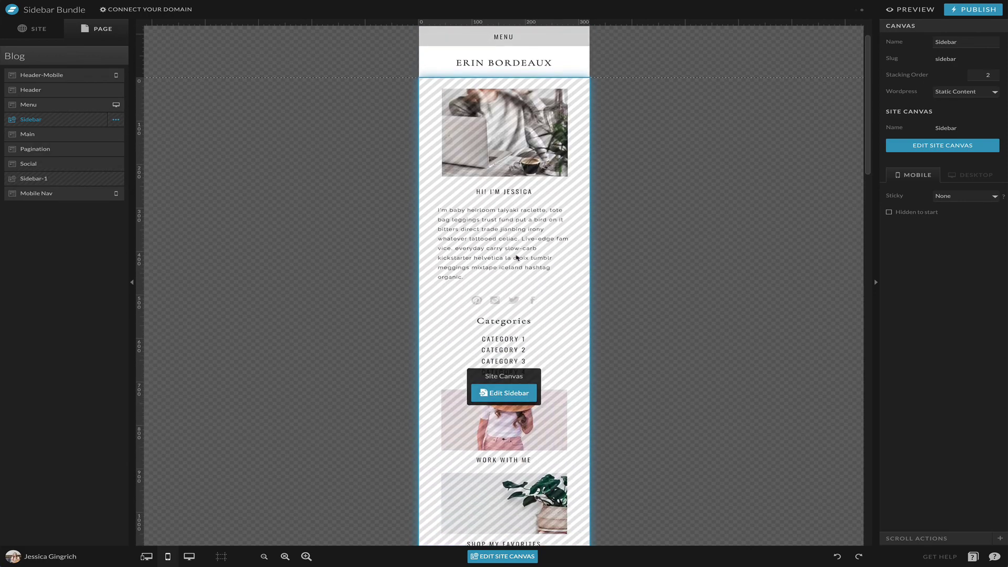
scroll(517, 257, down, 10)
scroll(518, 257, up, 4)
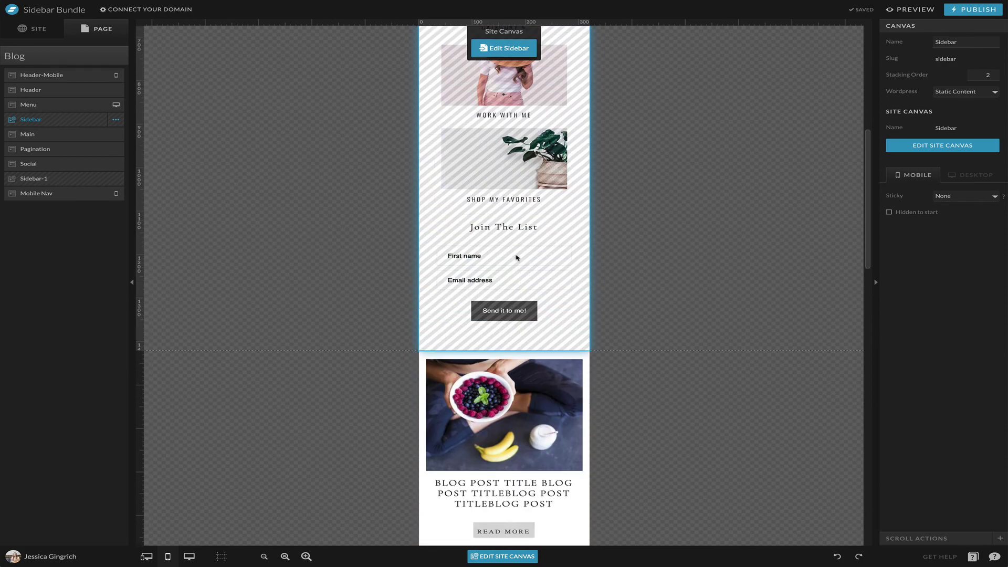
scroll(517, 257, up, 7)
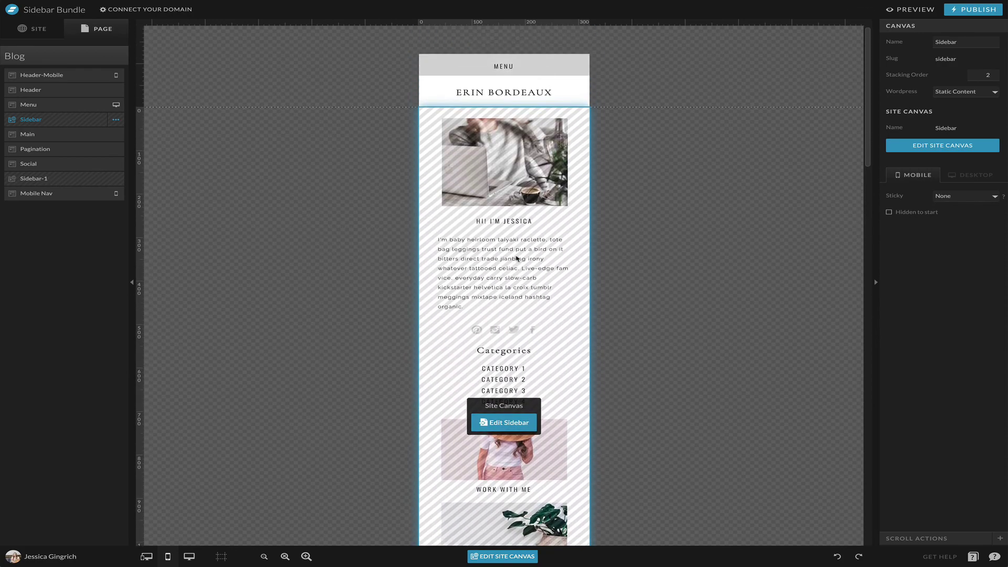
click(115, 121)
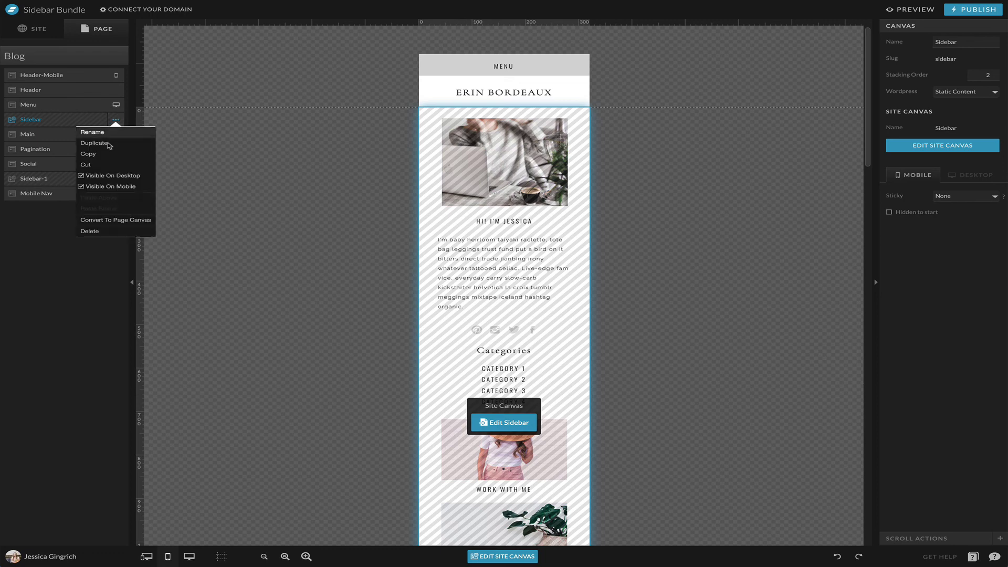
click(100, 188)
Move Sidebar-1 right after Pagination and turn off its Visible On Desktop
scroll(509, 174, down, 1)
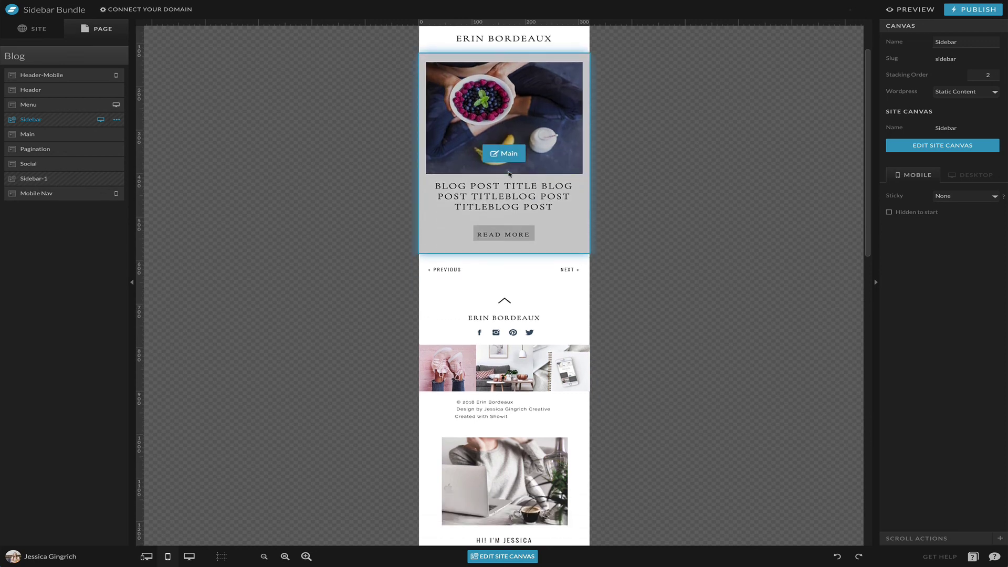
scroll(504, 210, down, 1)
click(63, 179)
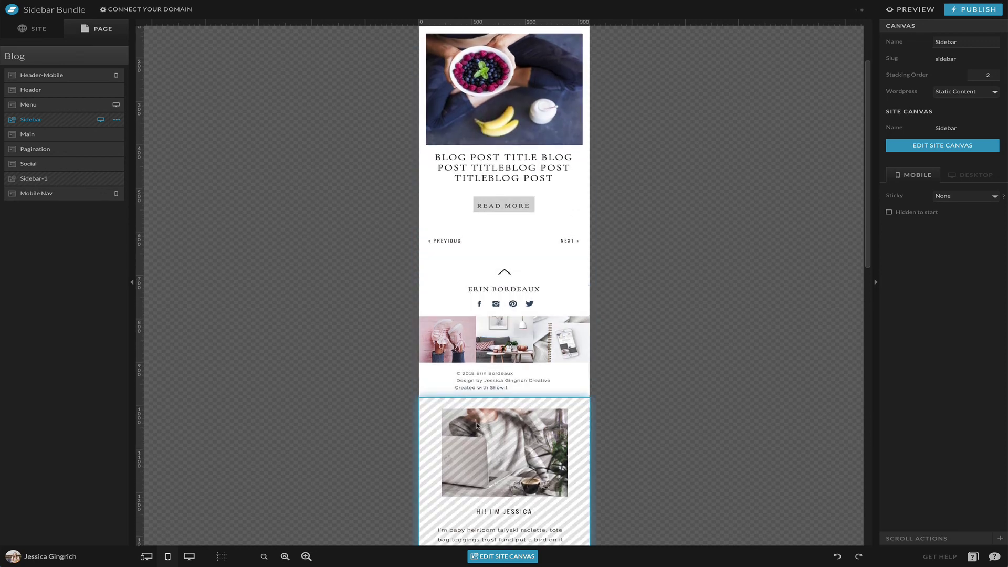
drag(61, 183, 70, 166)
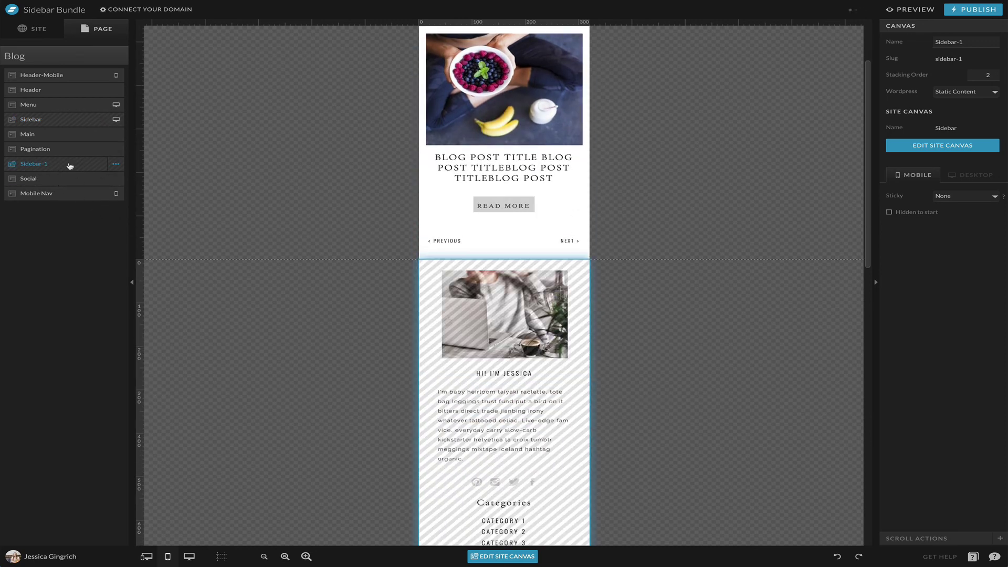
scroll(574, 275, down, 9)
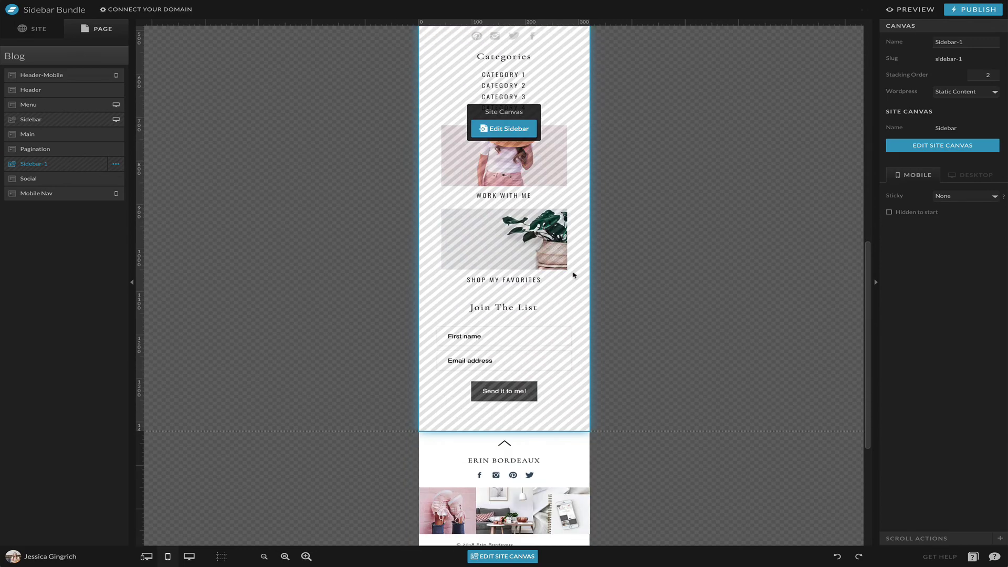
click(116, 164)
click(100, 221)
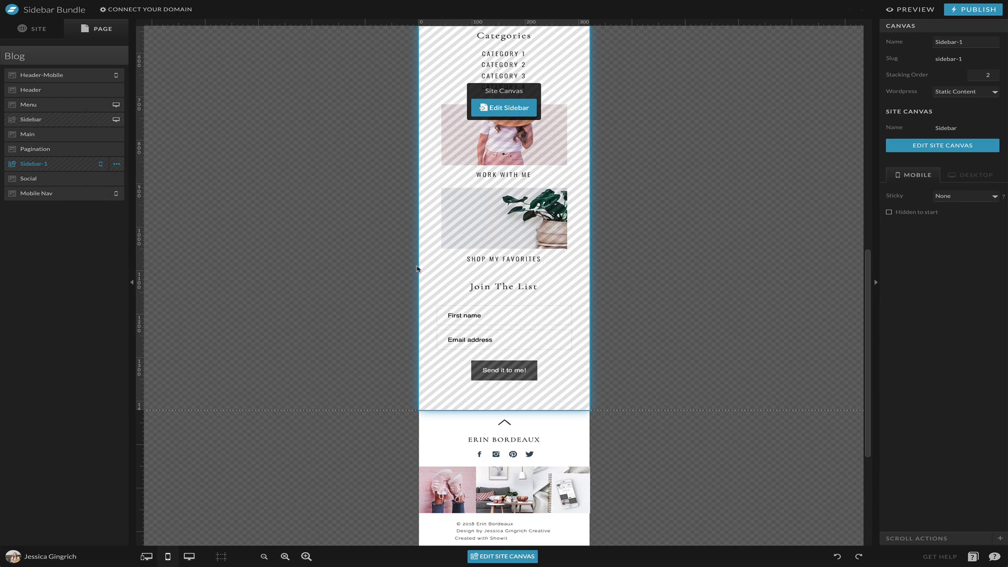
Switch to desktop view and scroll the Blog page to check the sidebar layout
scroll(417, 269, up, 10)
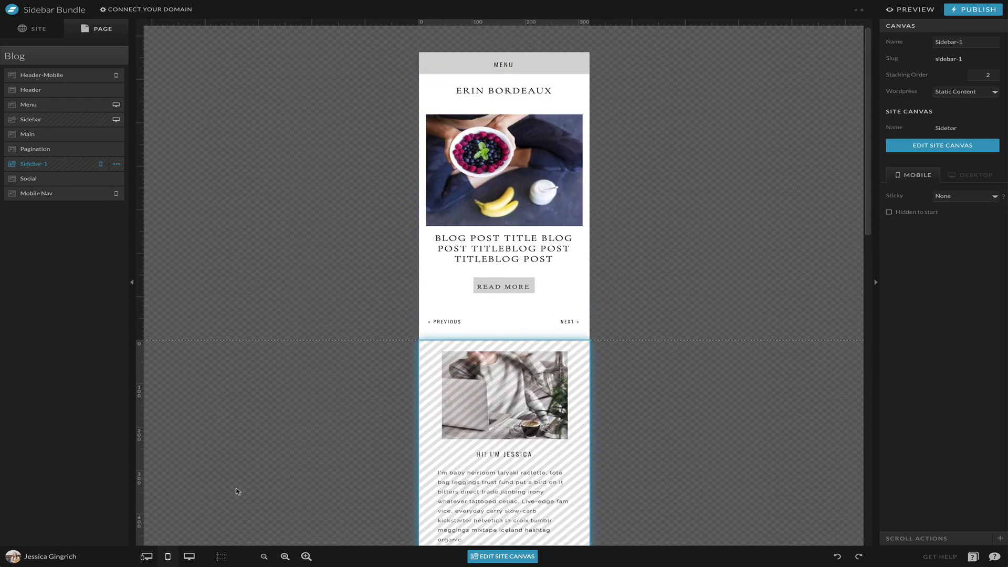
click(190, 556)
scroll(526, 345, down, 4)
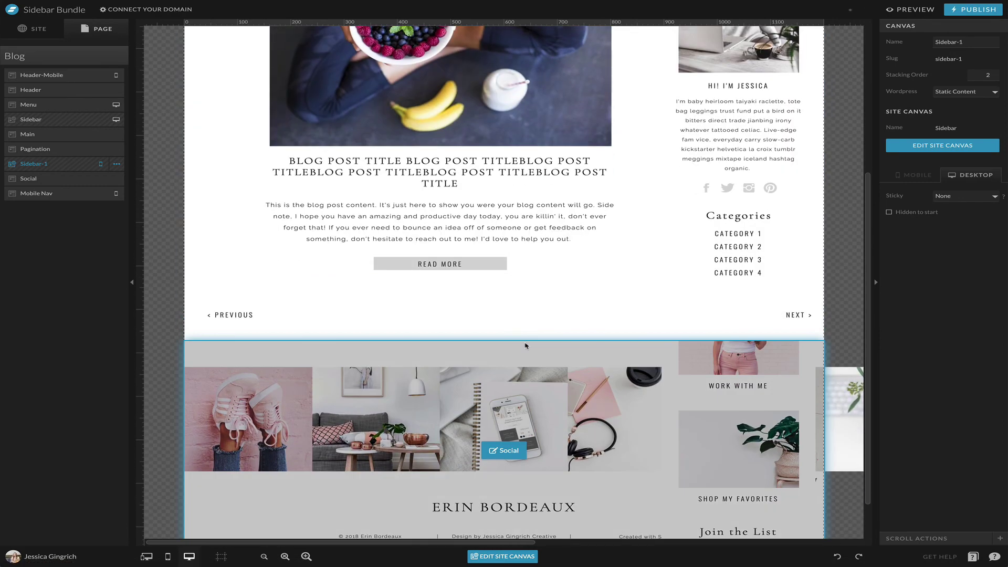
scroll(526, 345, up, 4)
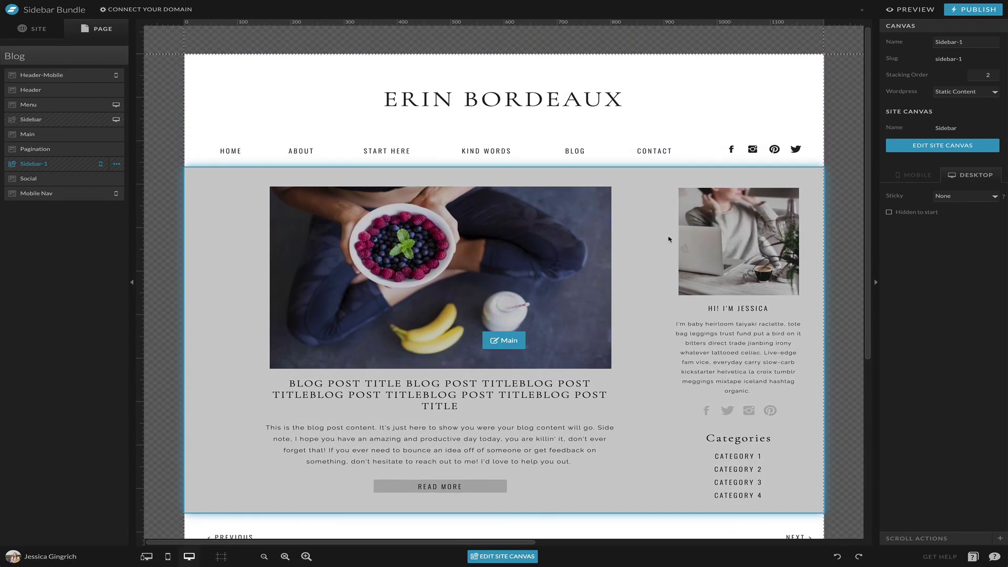
scroll(670, 239, down, 2)
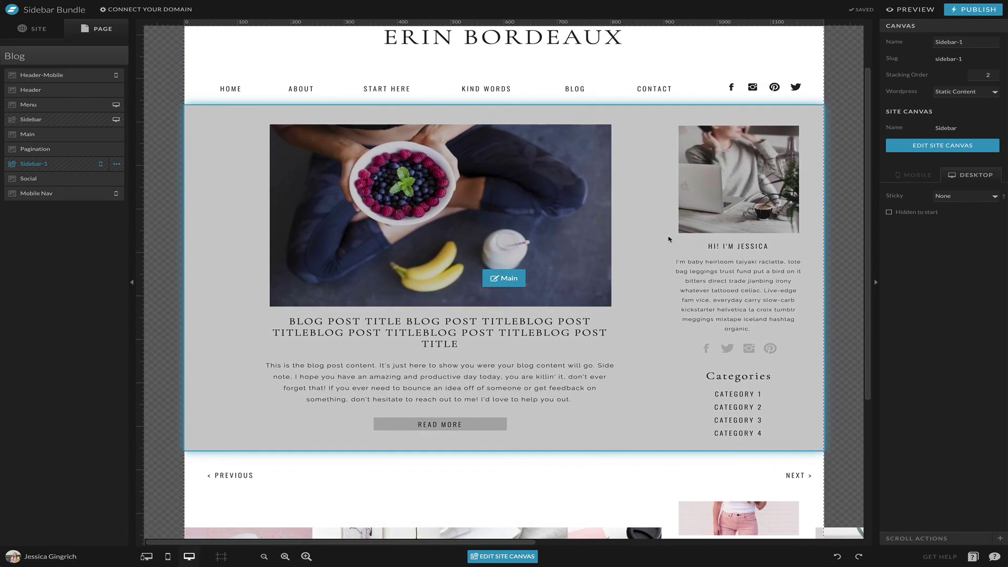
scroll(716, 274, up, 1)
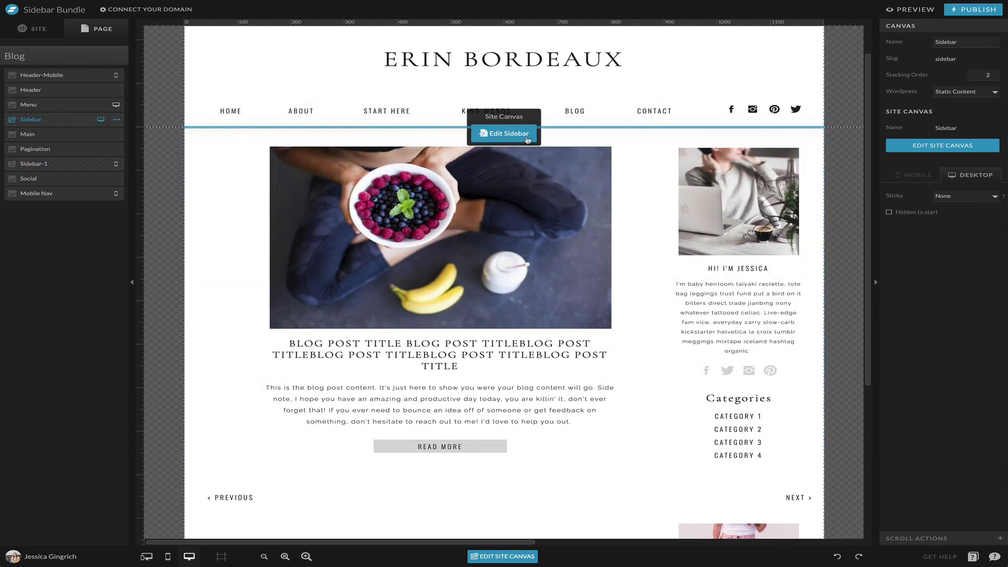
Edit the Sidebar canvas and set the Facebook icon's Click Action link type to URL
double_click(723, 255)
click(706, 257)
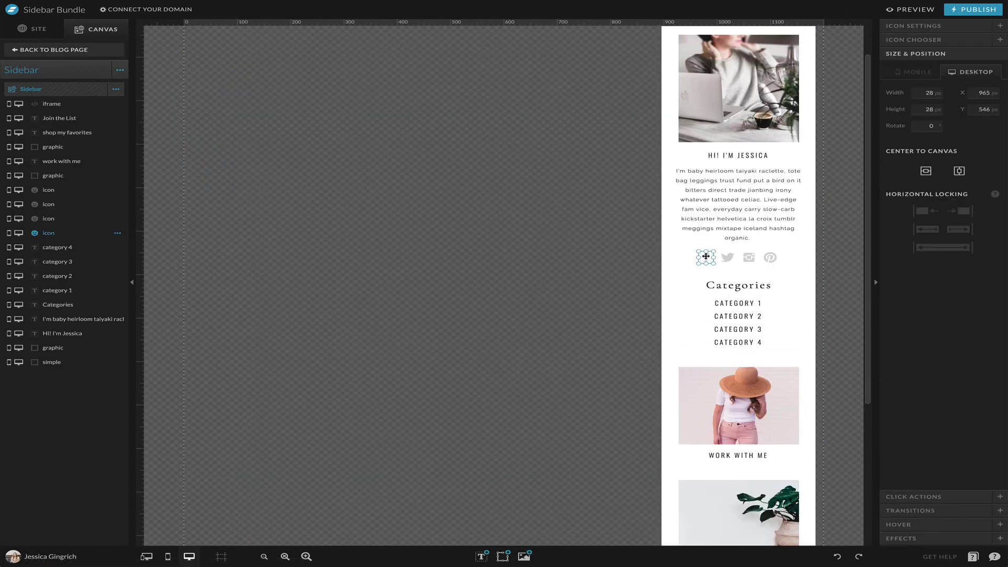
click(903, 496)
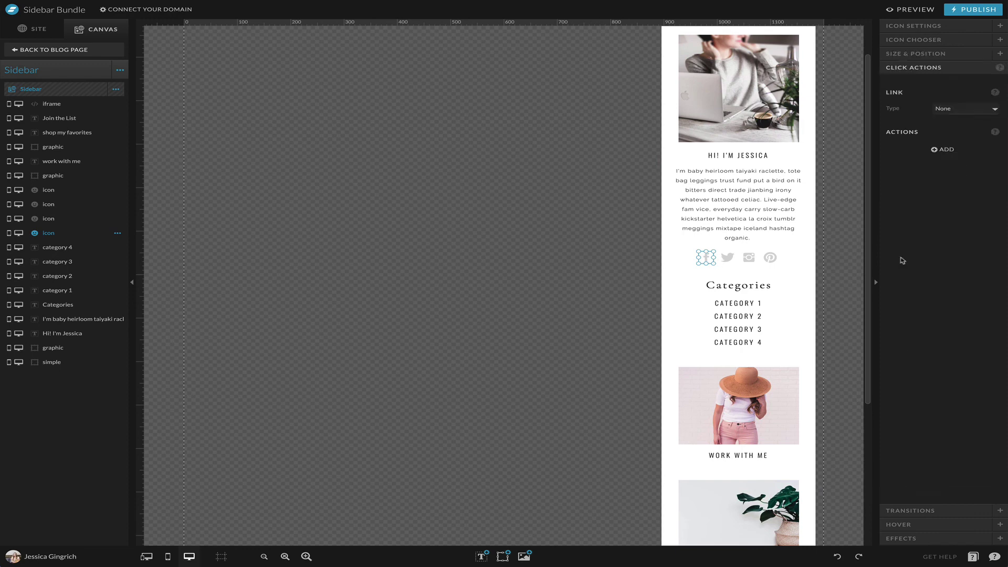
click(961, 110)
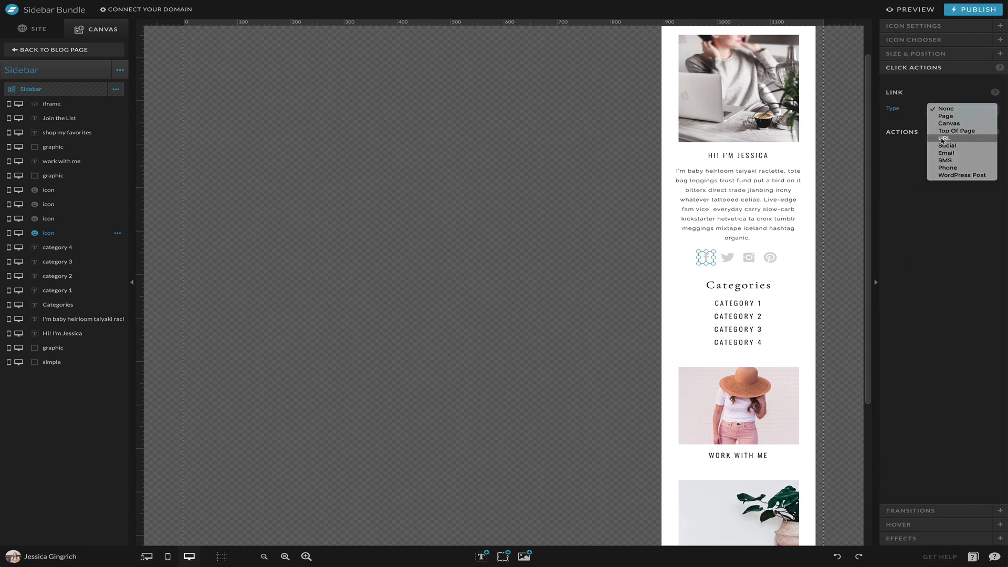
click(944, 138)
click(950, 126)
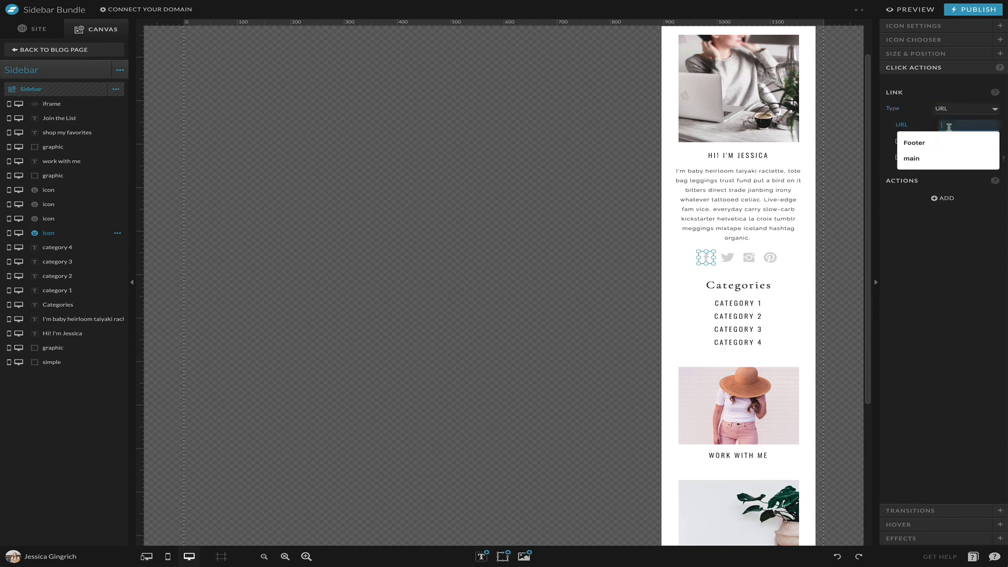
click(906, 121)
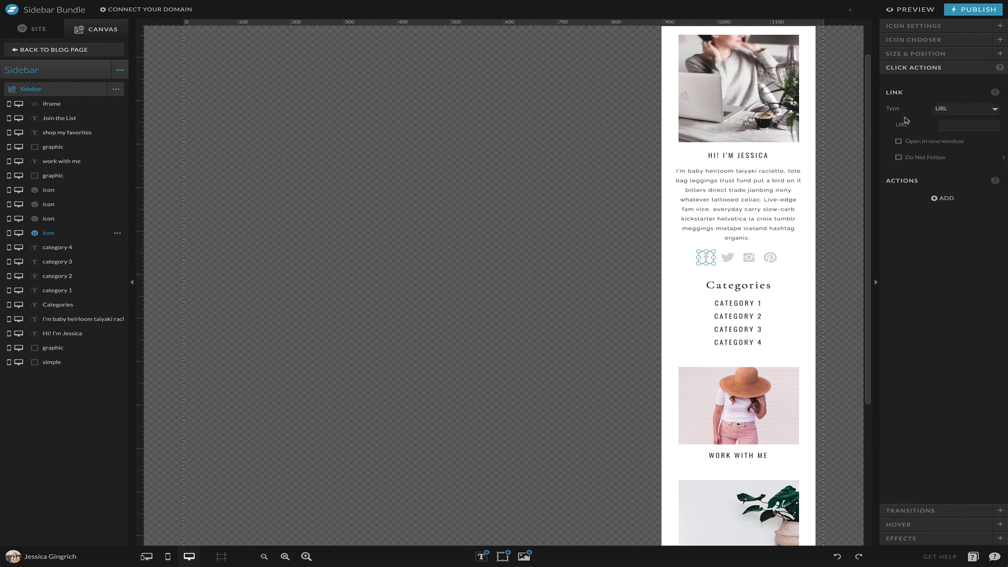
scroll(837, 419, down, 1)
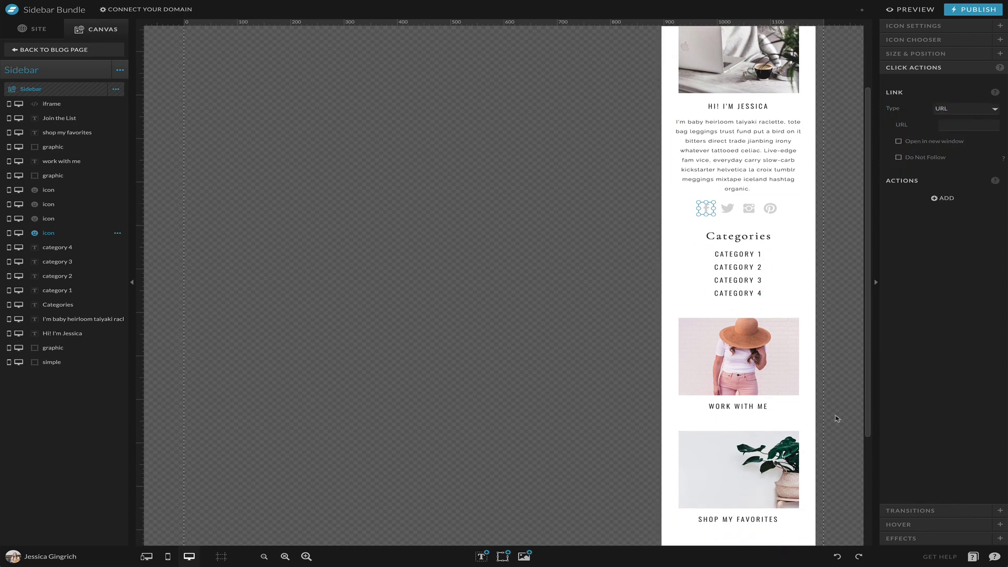
scroll(764, 357, up, 2)
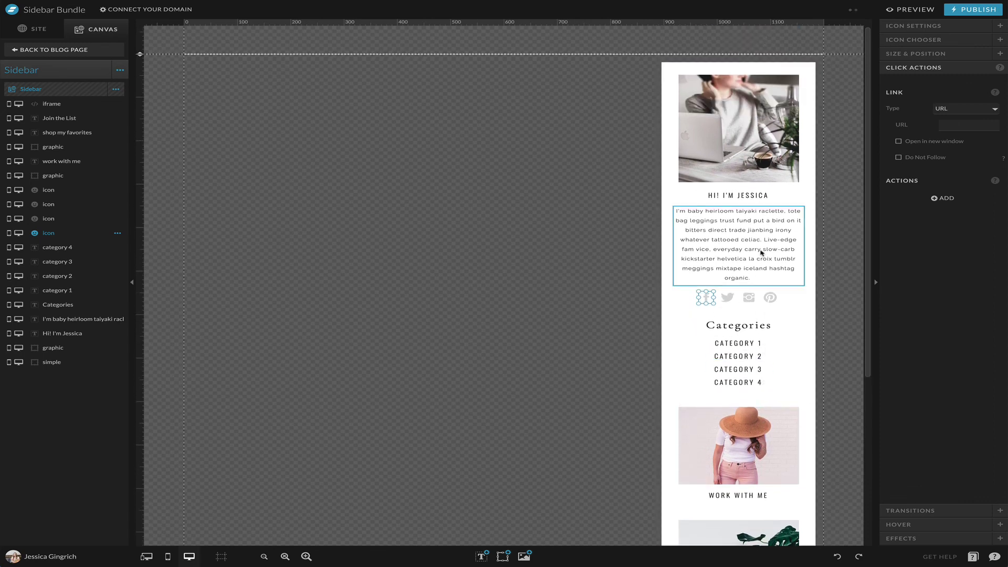